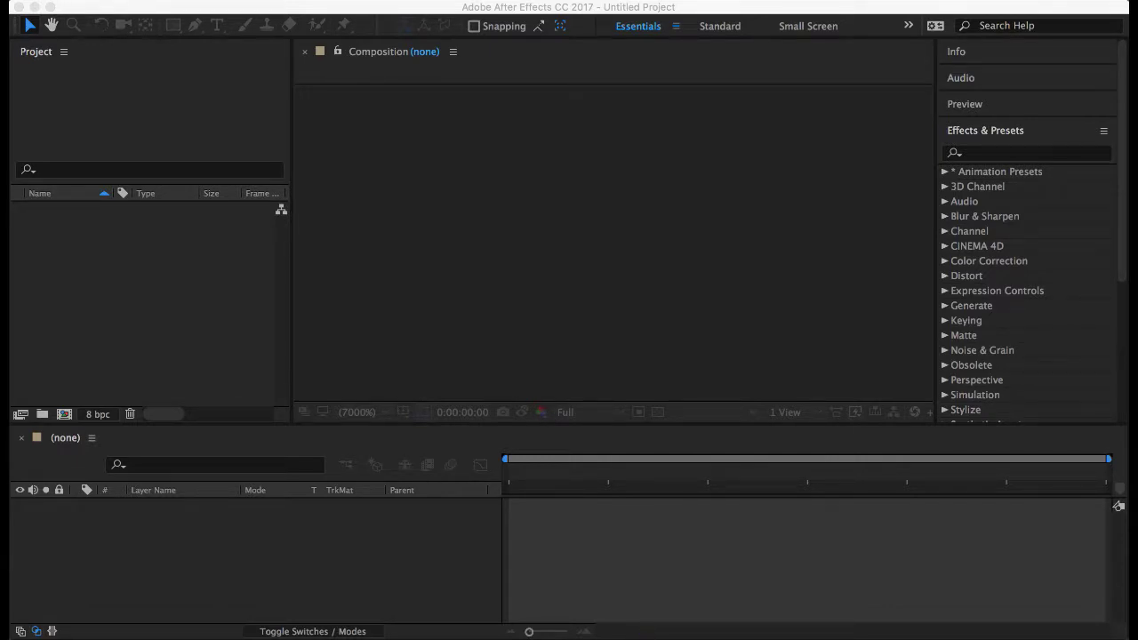
In Photoshop's bulldog2.psd, switch the back back leg and front right leg layers off and back on
{"action": "left_click", "coordinate": [601, 635]}
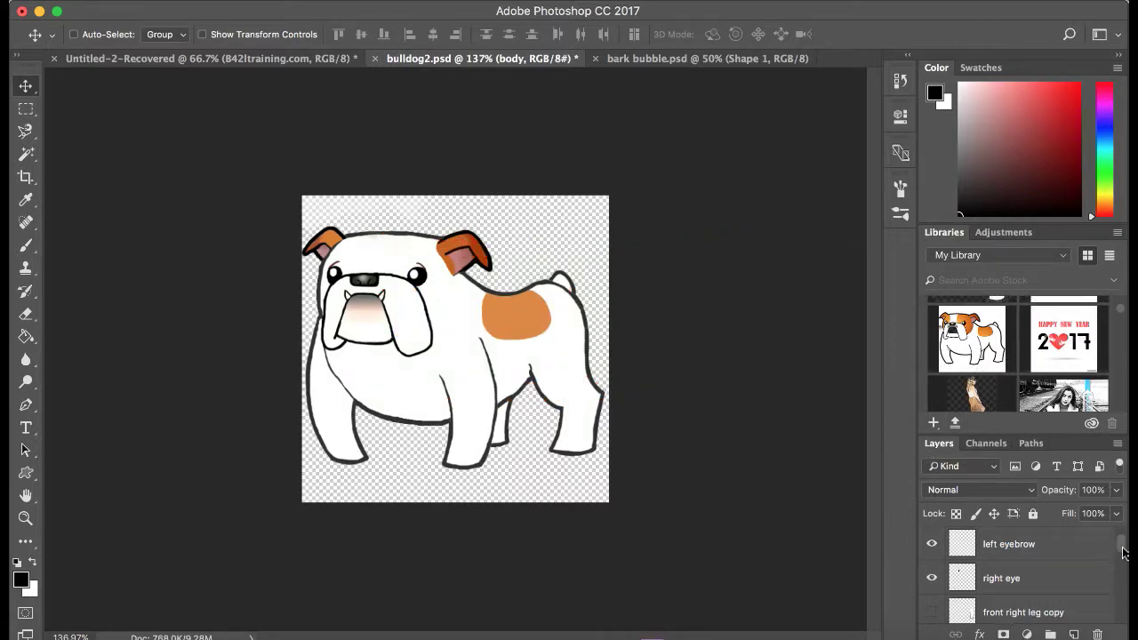
{"action": "left_click_drag", "start_coordinate": [1123, 547], "coordinate": [1126, 634]}
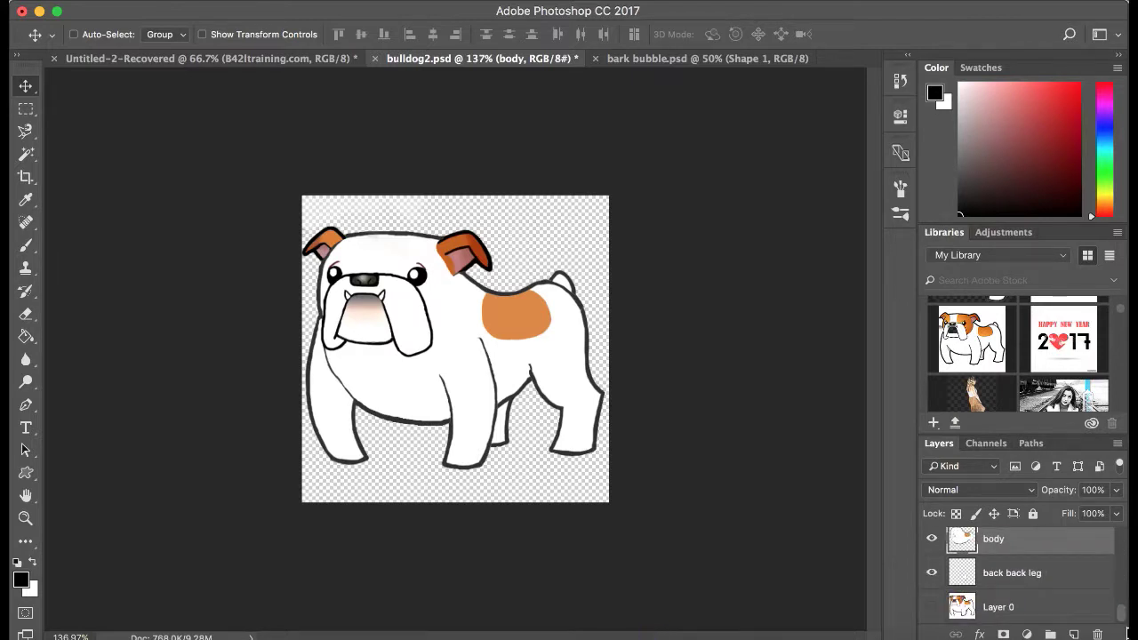
{"action": "scroll", "coordinate": [1124, 624], "scroll_direction": "up", "scroll_amount": 1}
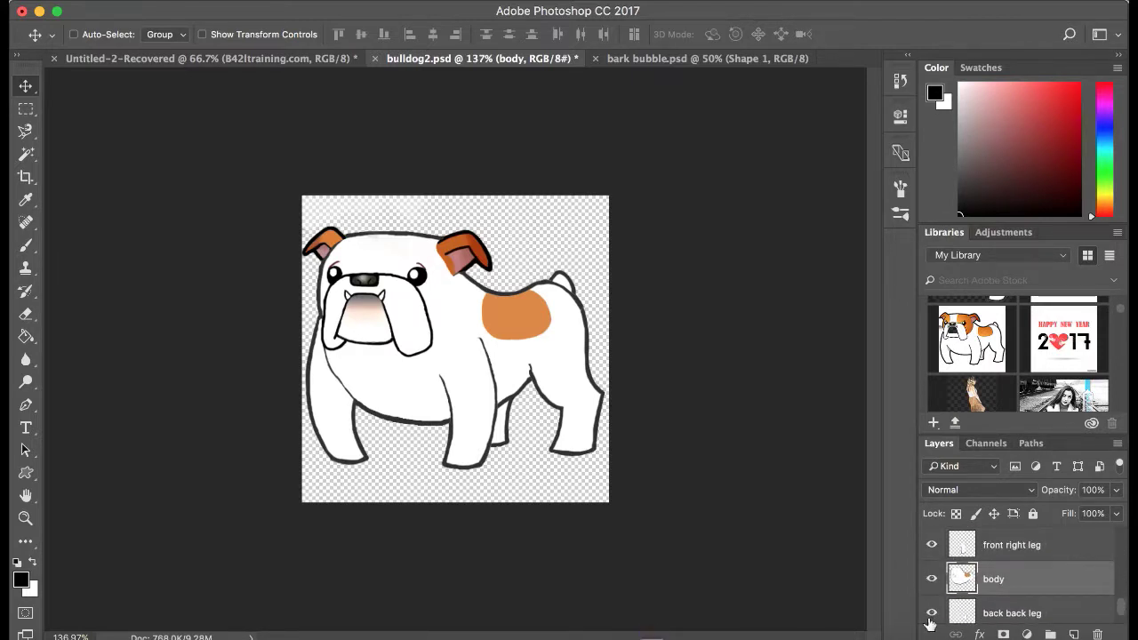
{"action": "left_click", "coordinate": [931, 613]}
{"action": "left_click", "coordinate": [931, 612]}
{"action": "left_click", "coordinate": [931, 545]}
{"action": "left_click", "coordinate": [931, 544]}
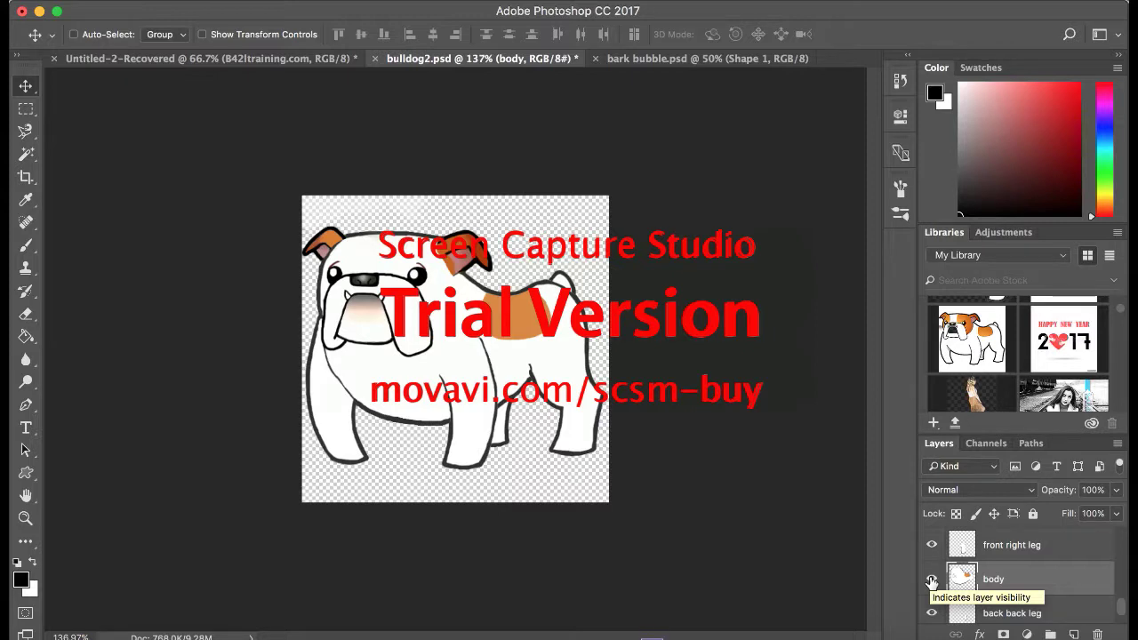
Switch the body, back back leg and front right leg layers off and back on again
{"action": "left_click", "coordinate": [931, 579]}
{"action": "left_click", "coordinate": [932, 580]}
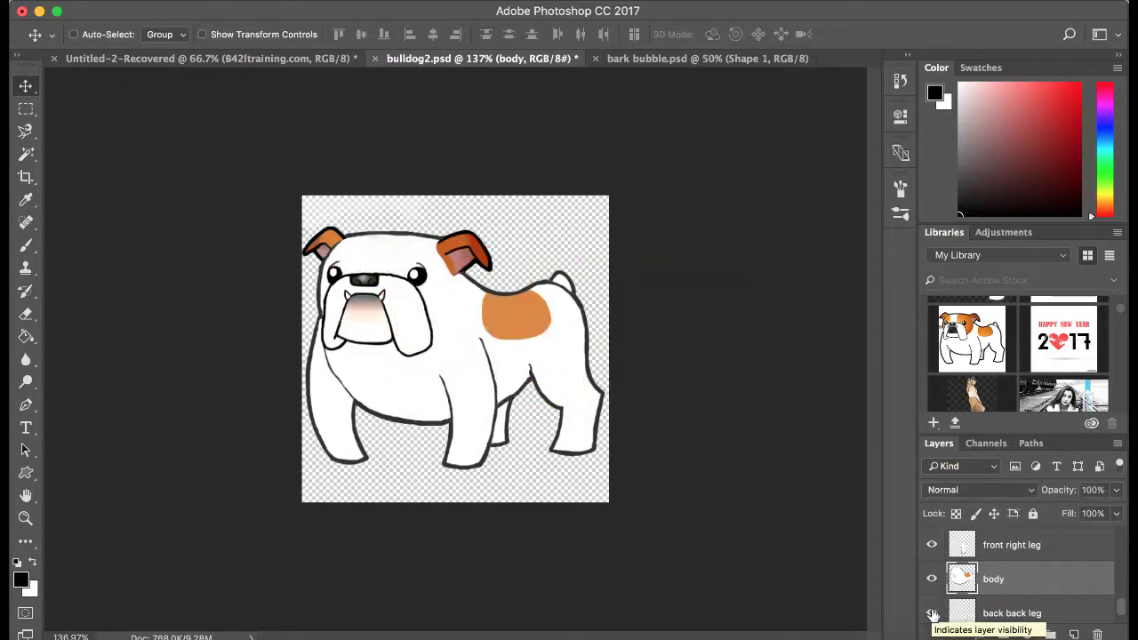
{"action": "left_click", "coordinate": [932, 615]}
{"action": "left_click", "coordinate": [932, 614]}
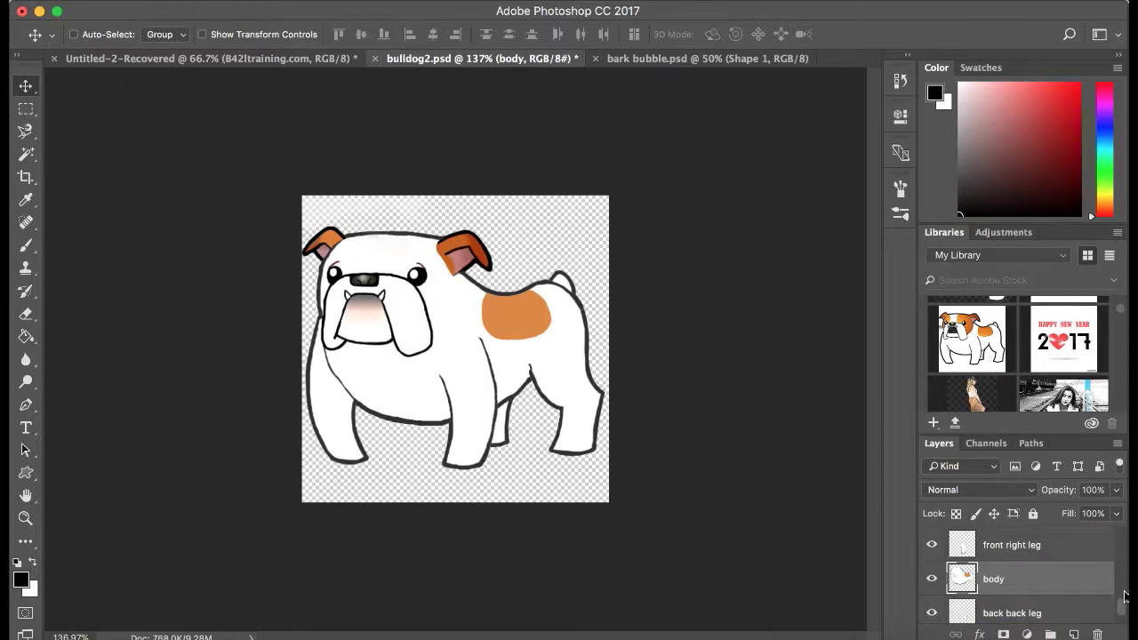
{"action": "left_click", "coordinate": [933, 546]}
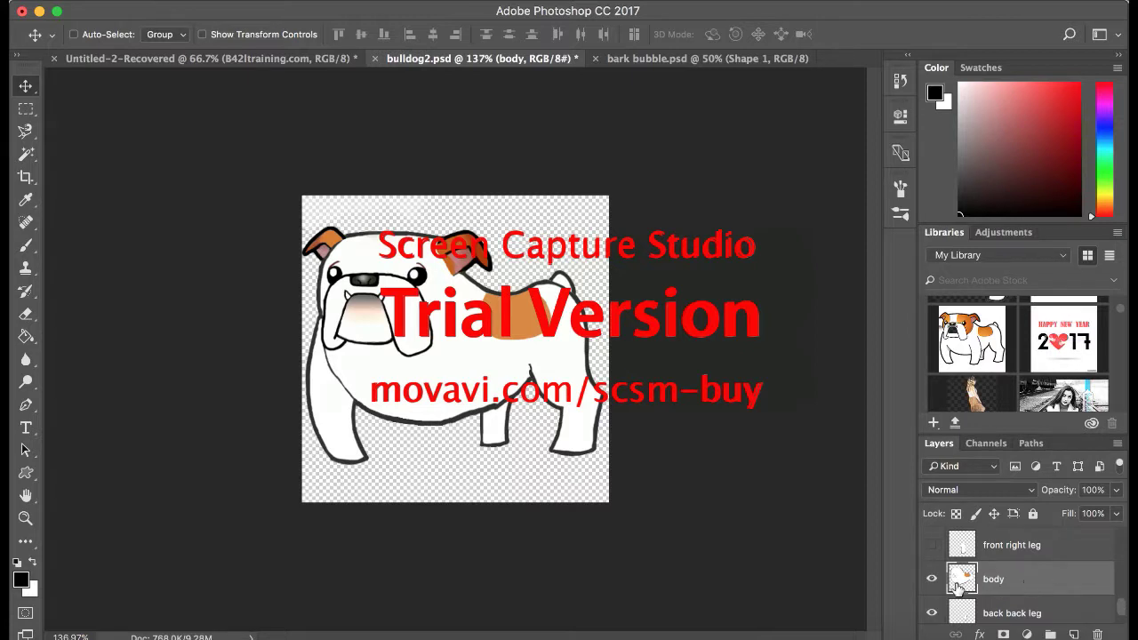
{"action": "left_click", "coordinate": [931, 545]}
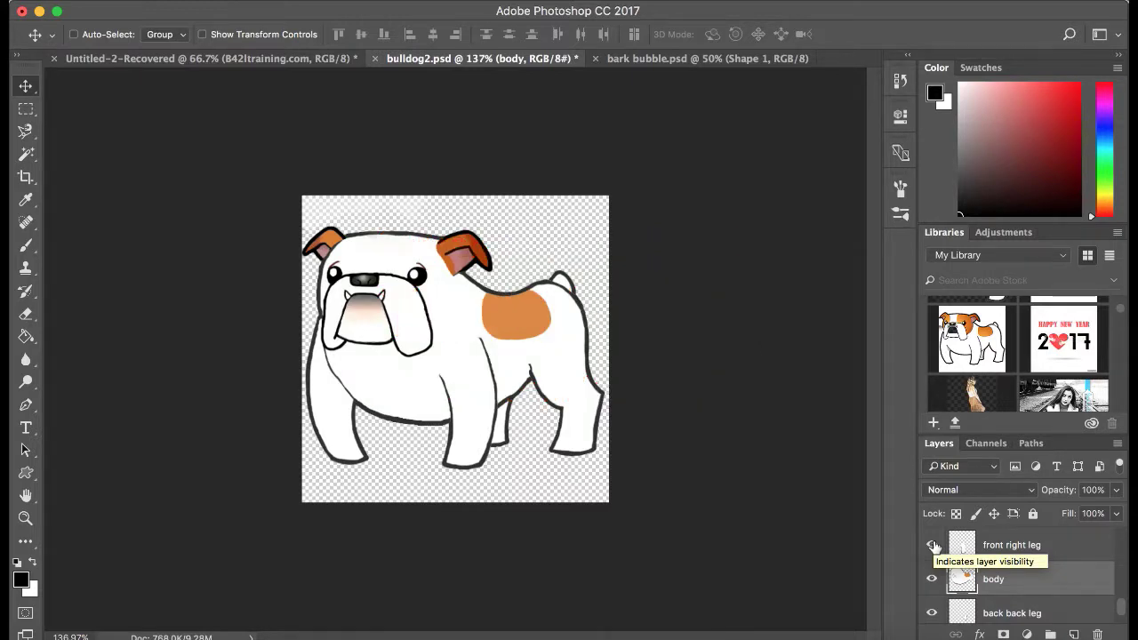
Cancel a Save As of bulldog2.psd and bring After Effects to the front
{"action": "left_click", "coordinate": [166, 0]}
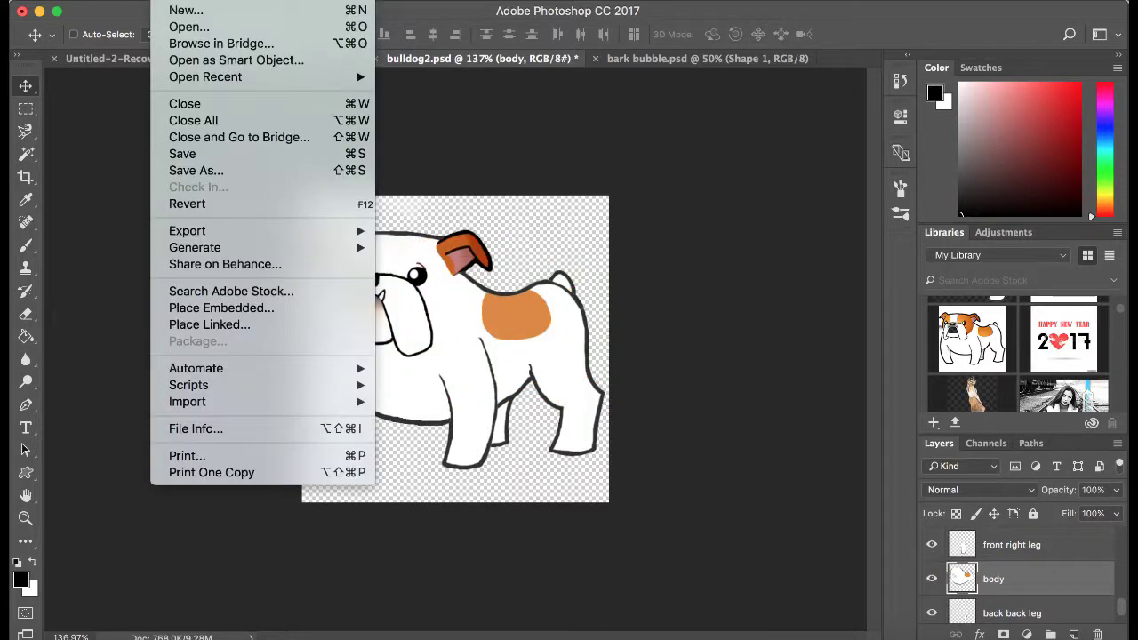
{"action": "left_click", "coordinate": [271, 171]}
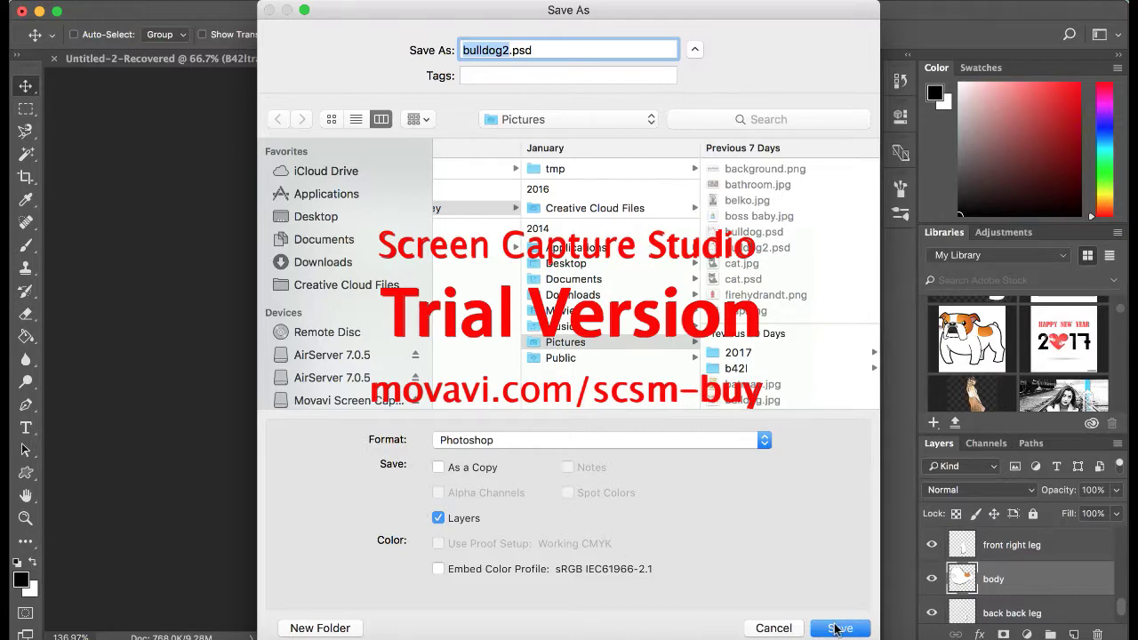
{"action": "left_click", "coordinate": [774, 628]}
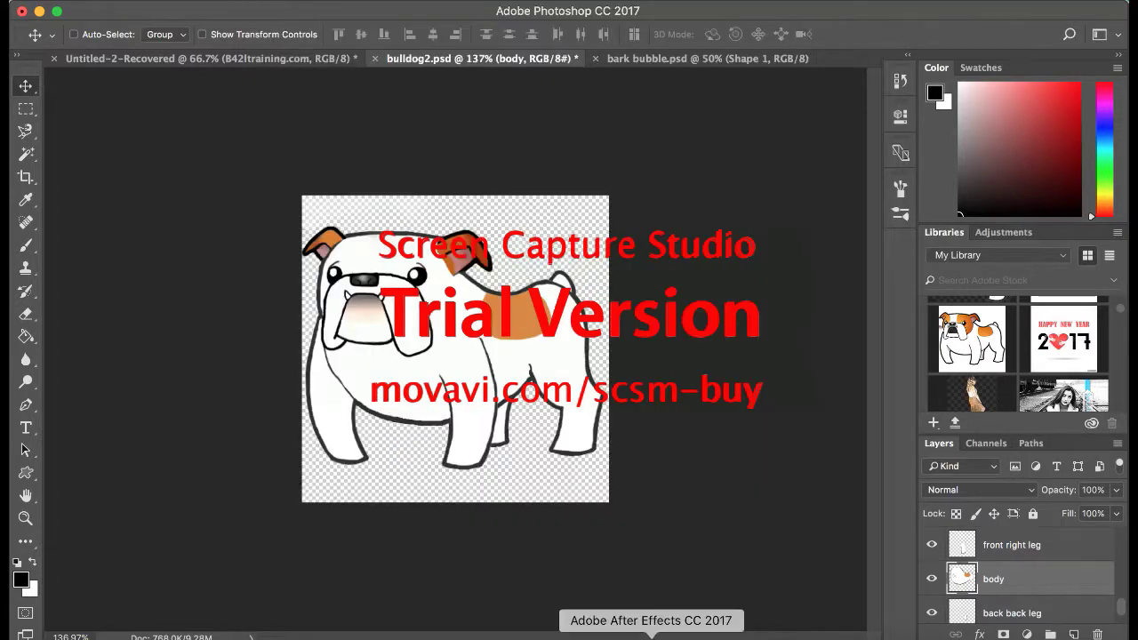
{"action": "left_click", "coordinate": [652, 635]}
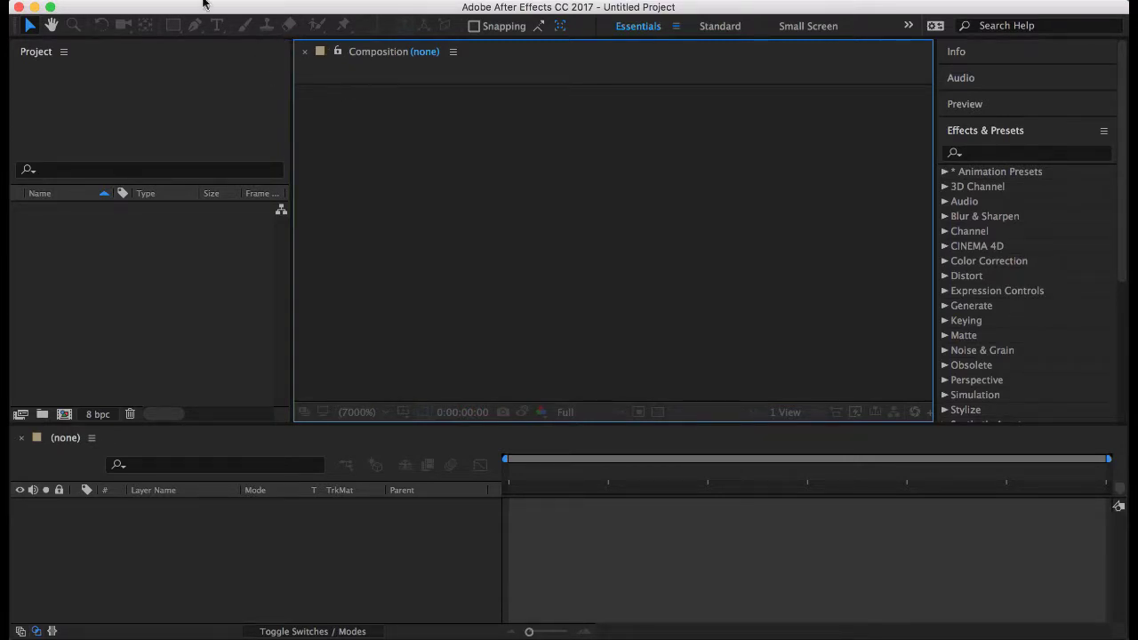
Import bulldog2.psd as a Composition with editable layer styles
{"action": "left_click", "coordinate": [174, 1]}
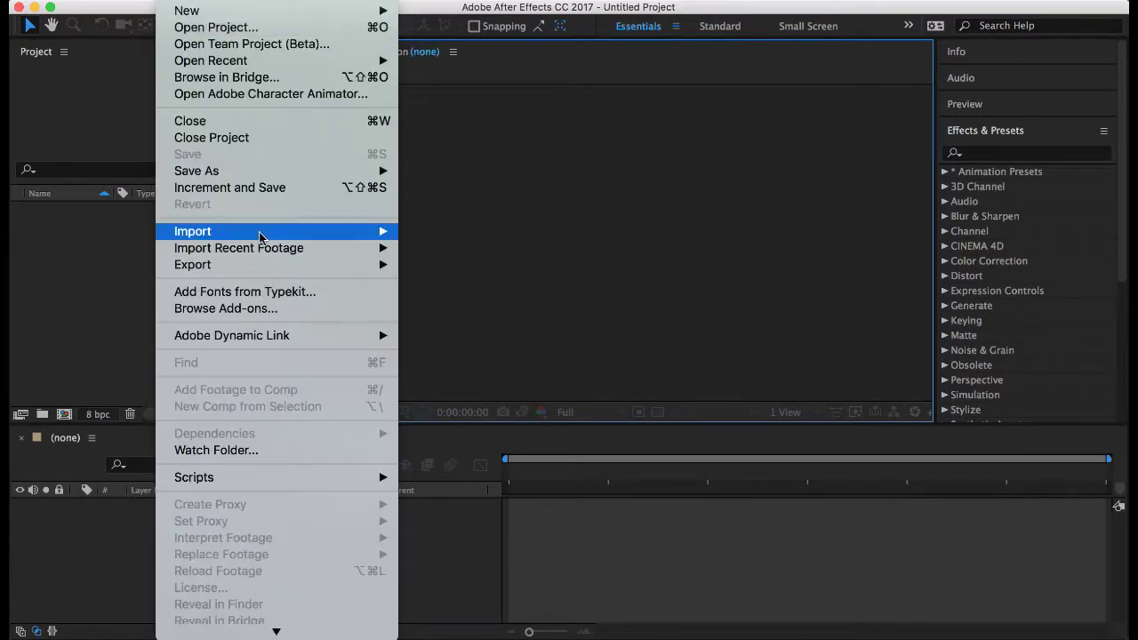
{"action": "mouse_move", "coordinate": [260, 236]}
{"action": "left_click", "coordinate": [416, 233]}
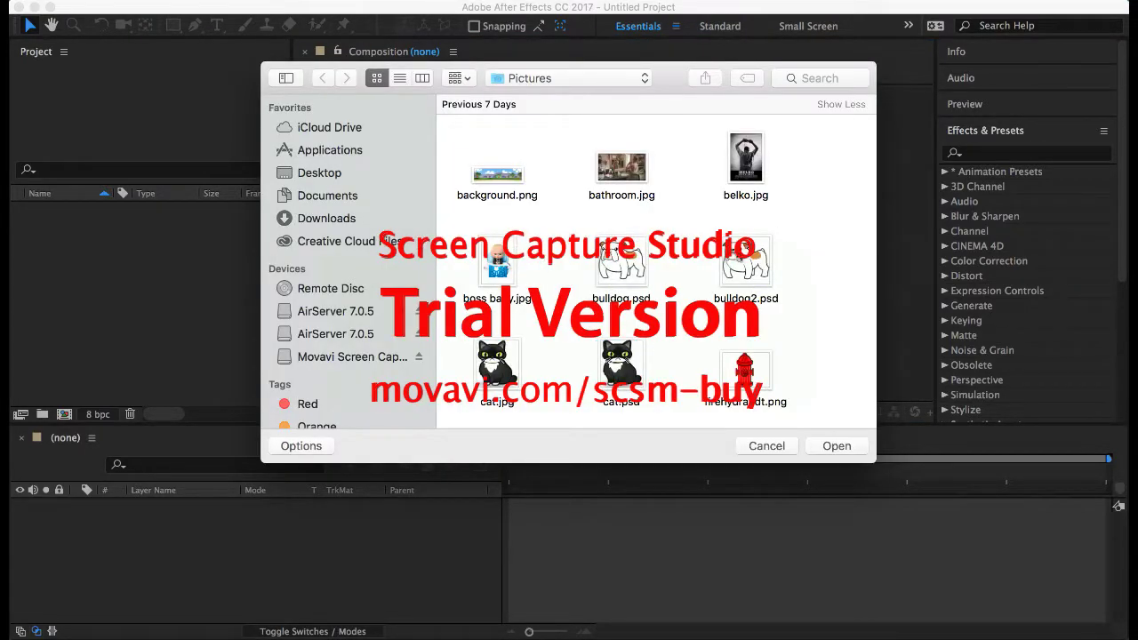
{"action": "left_click", "coordinate": [739, 257]}
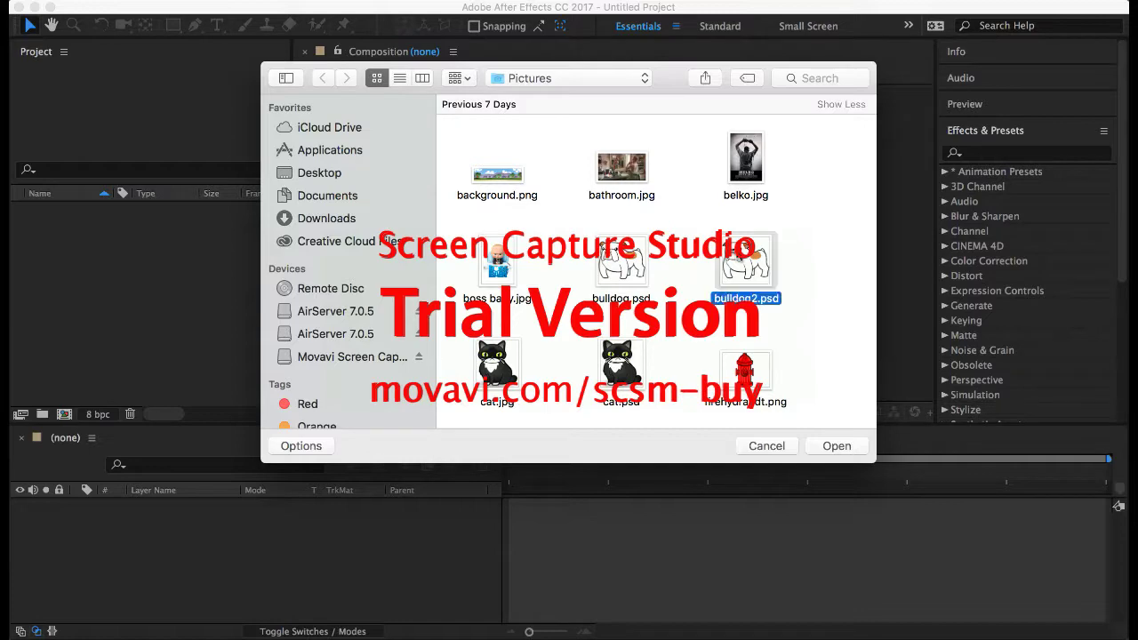
{"action": "left_click", "coordinate": [835, 449]}
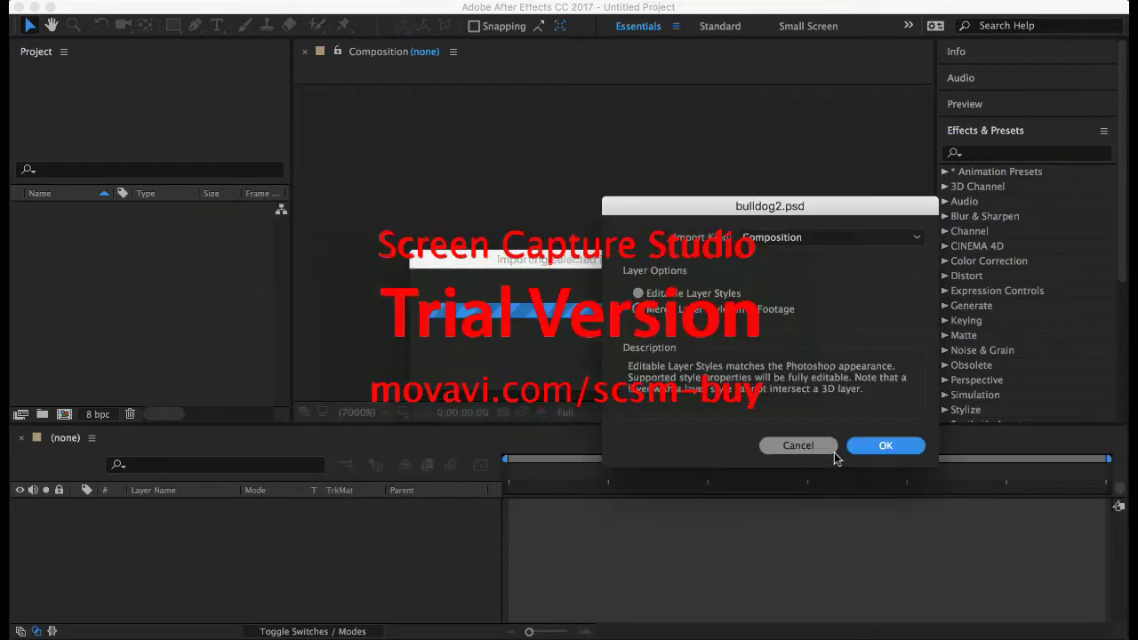
{"action": "left_click_drag", "start_coordinate": [785, 214], "coordinate": [647, 197]}
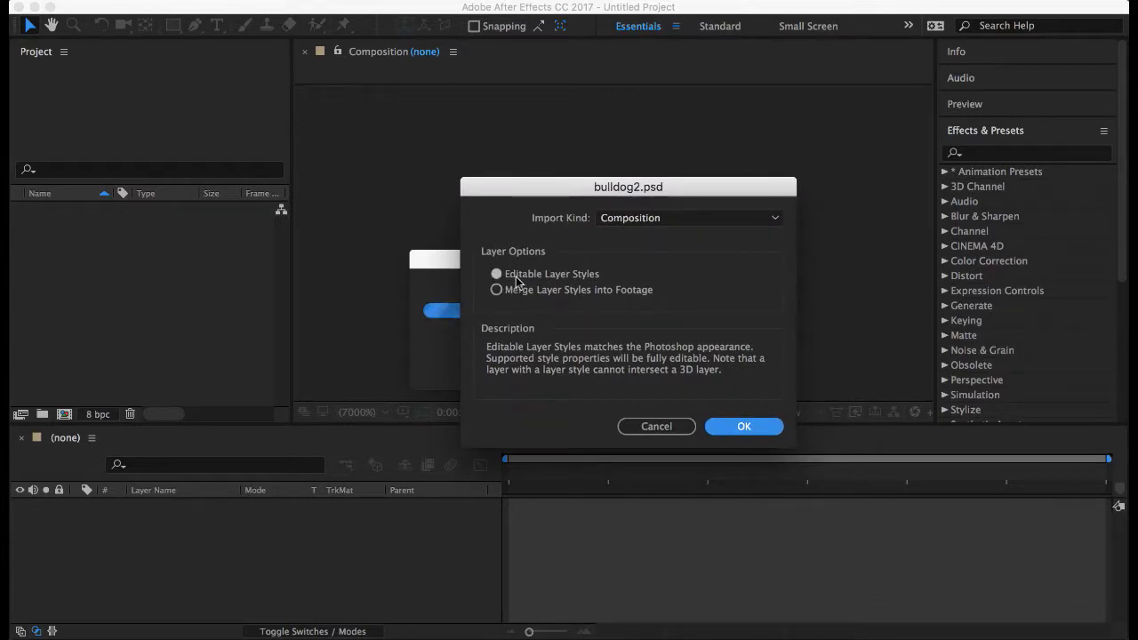
{"action": "left_click", "coordinate": [745, 427]}
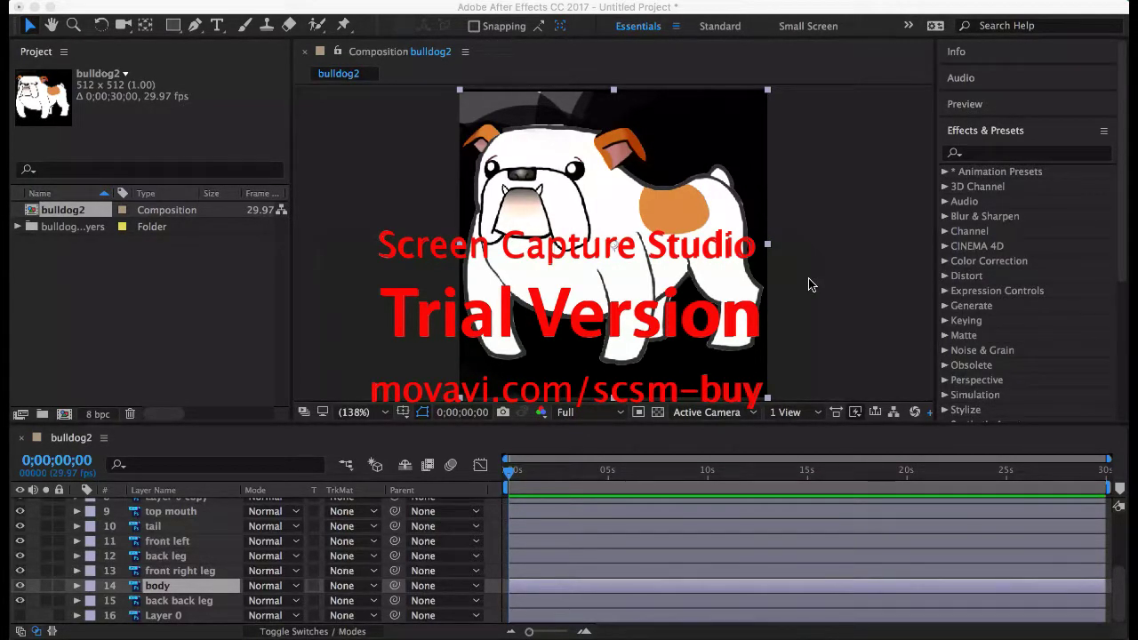
Resize the bulldog2 composition to 1500 × 907 px in Composition Settings
{"action": "left_click", "coordinate": [794, 260]}
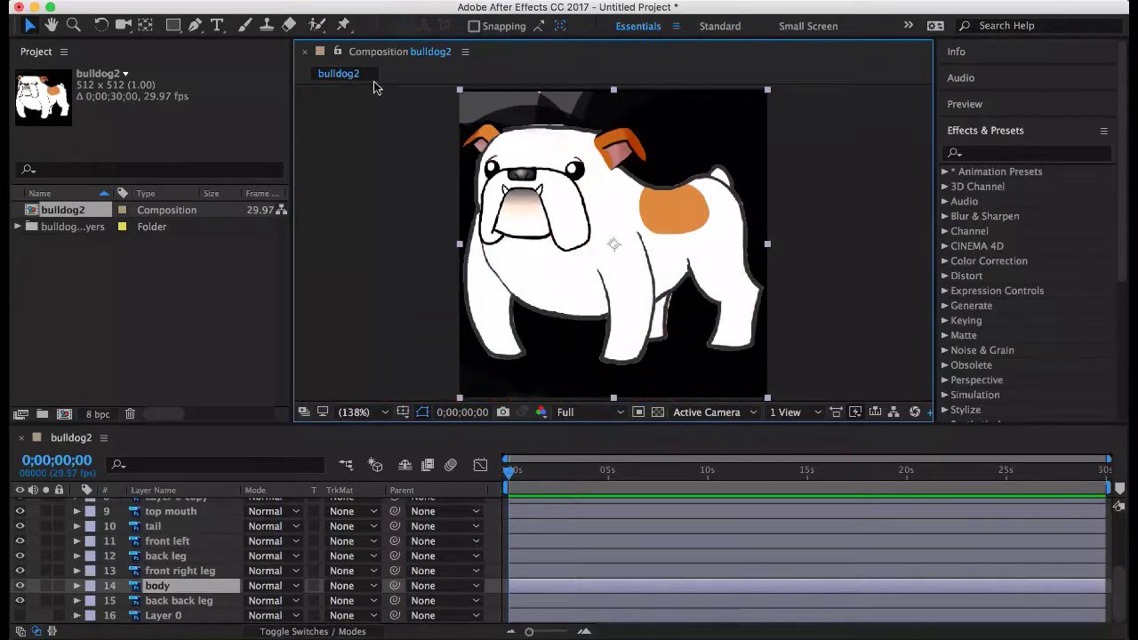
{"action": "left_click", "coordinate": [302, 2]}
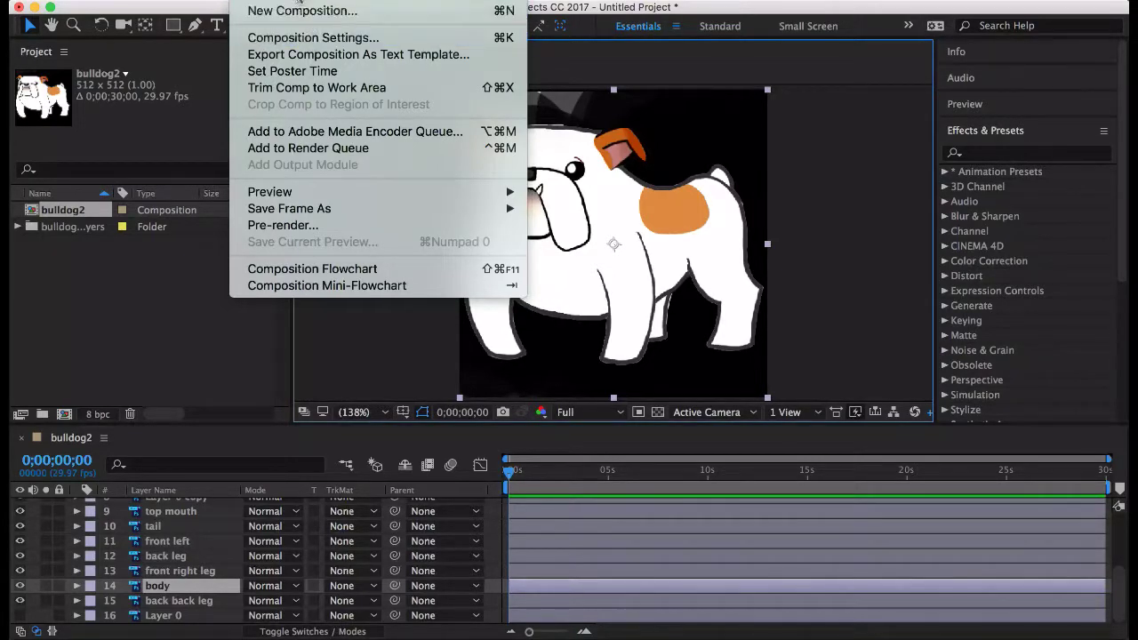
{"action": "left_click", "coordinate": [307, 39]}
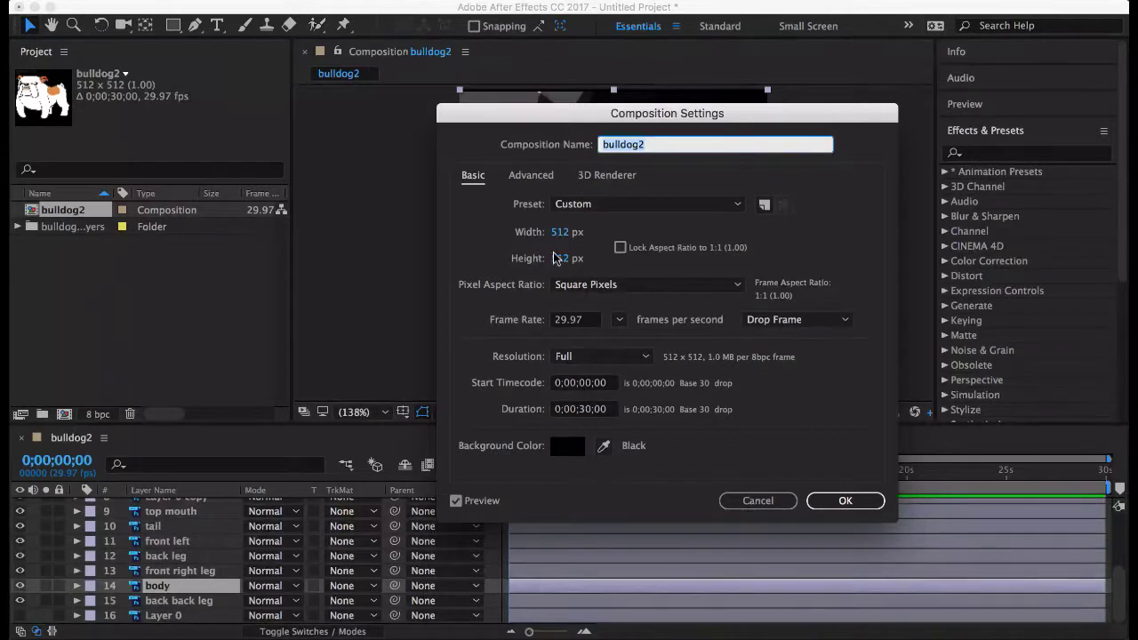
{"action": "left_click", "coordinate": [560, 234]}
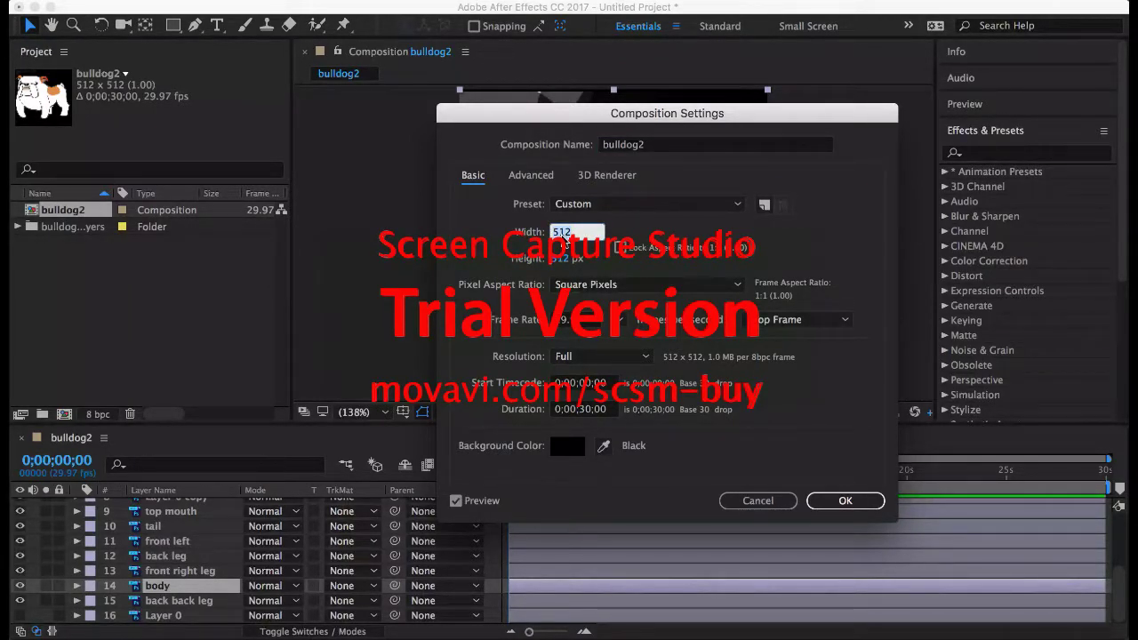
{"action": "type", "text": "1500"}
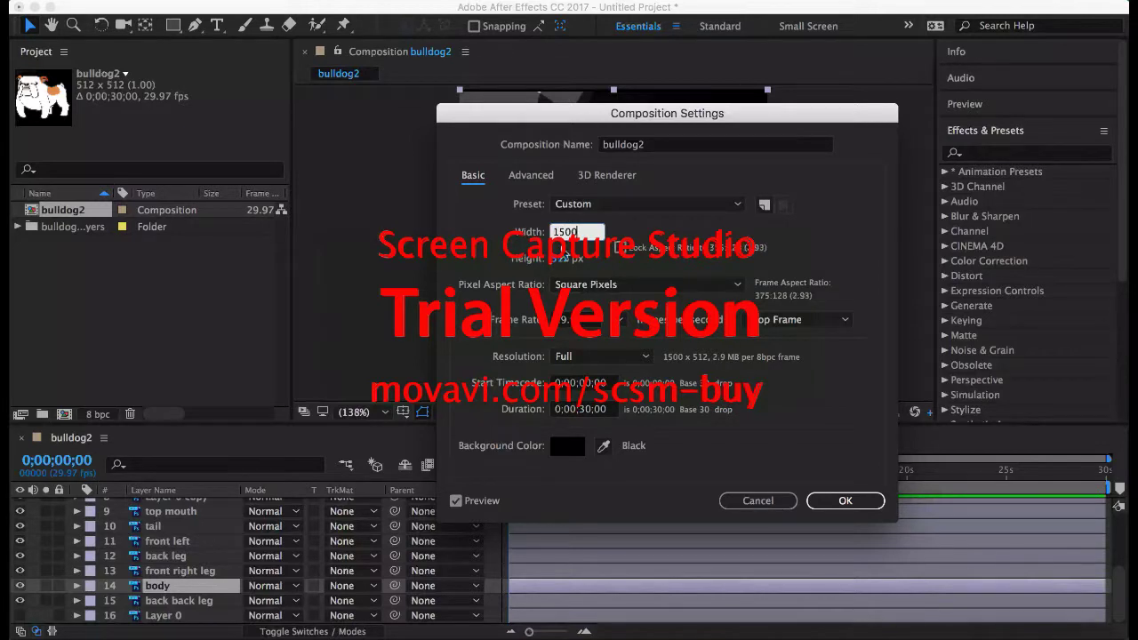
{"action": "left_click_drag", "start_coordinate": [560, 259], "coordinate": [908, 257]}
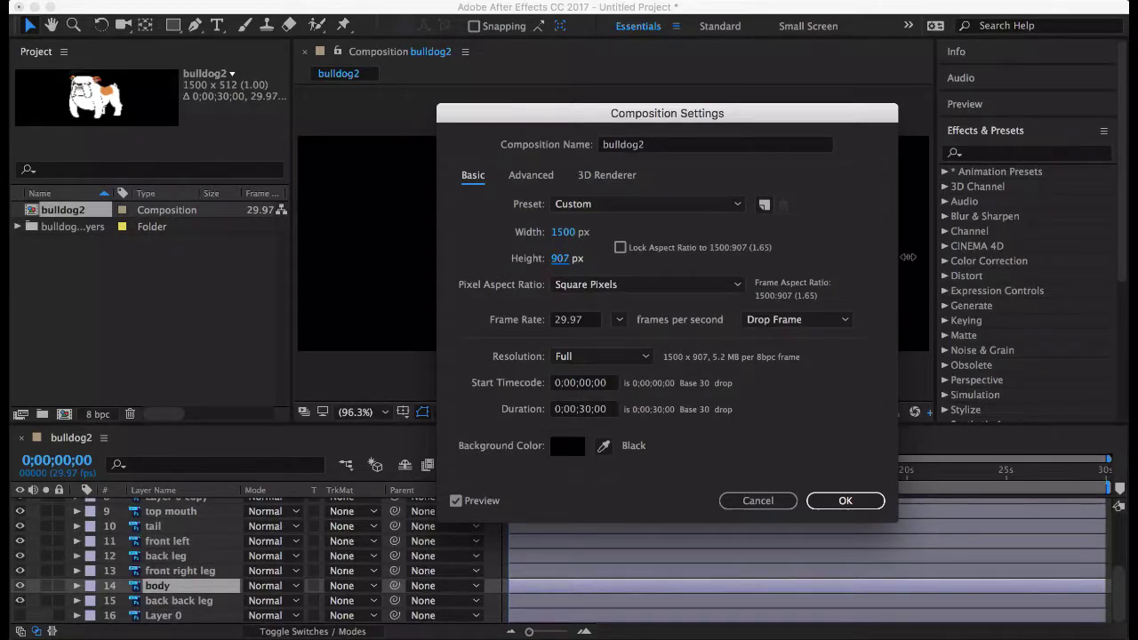
{"action": "left_click", "coordinate": [856, 500]}
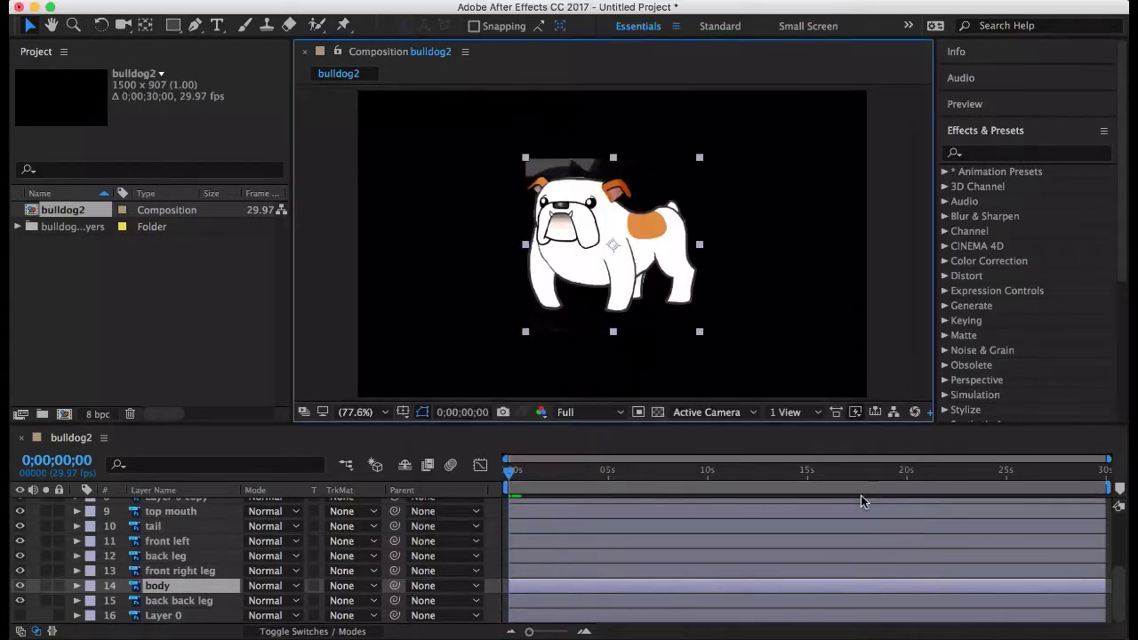
Hide the copied front leg layer and briefly toggle the body layer's visibility
{"action": "left_click", "coordinate": [735, 182]}
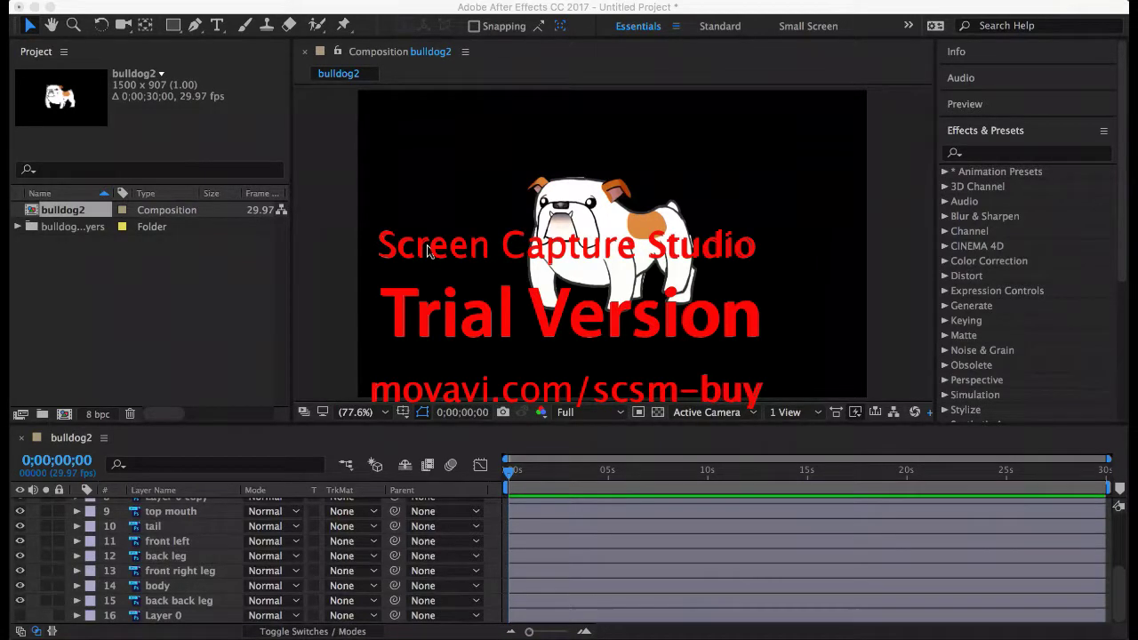
{"action": "scroll", "coordinate": [87, 589], "scroll_direction": "up", "scroll_amount": 5}
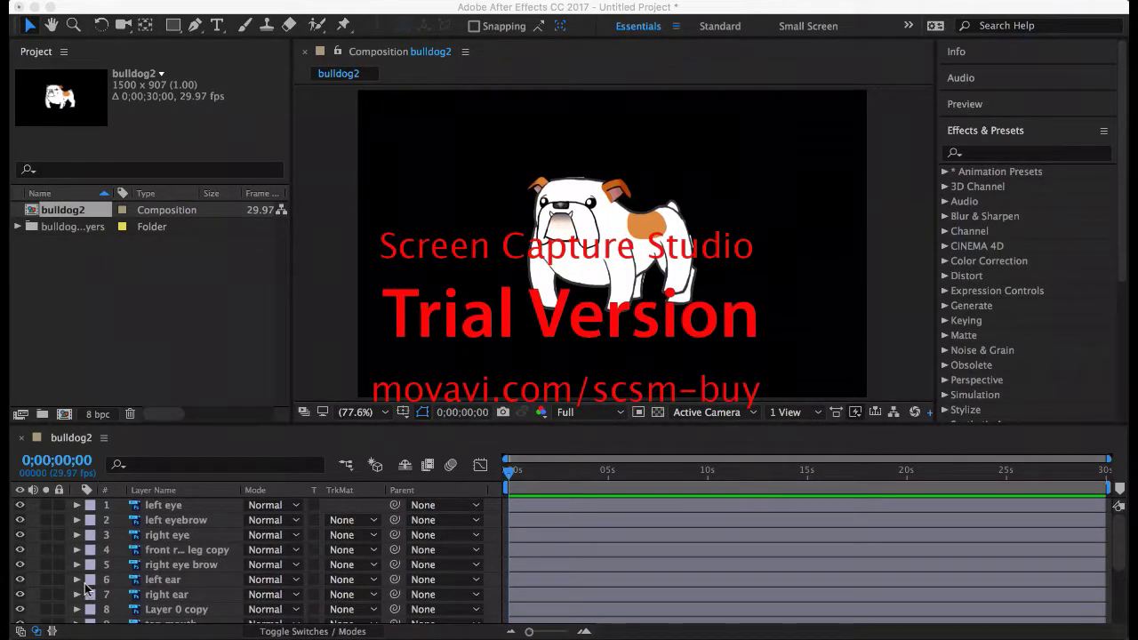
{"action": "left_click", "coordinate": [20, 550]}
{"action": "left_click", "coordinate": [19, 551]}
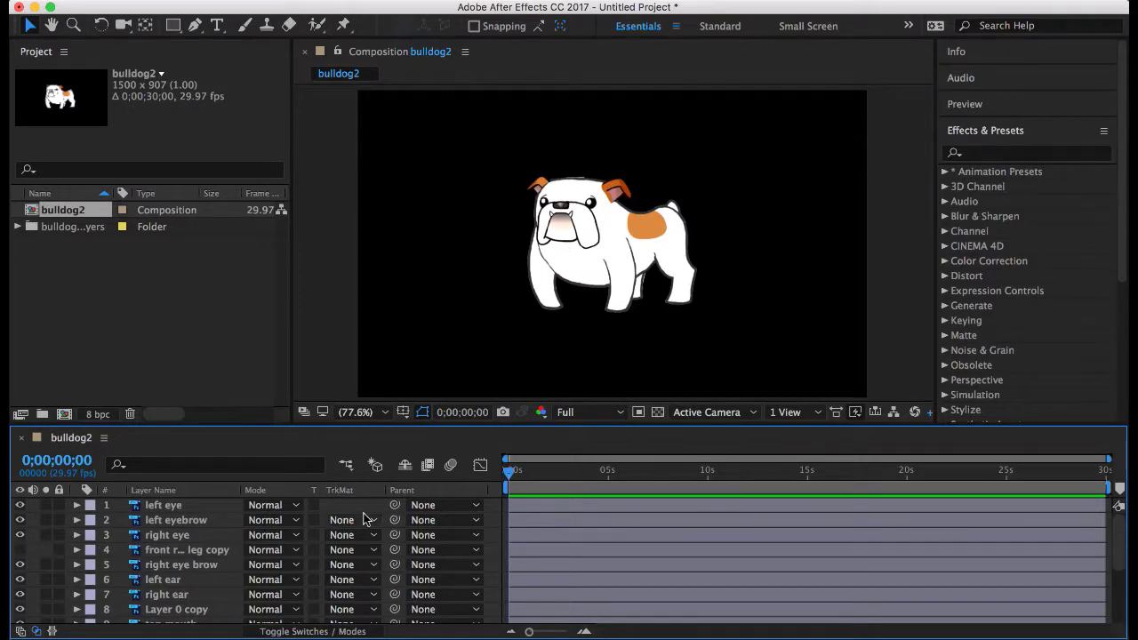
{"action": "scroll", "coordinate": [364, 518], "scroll_direction": "down", "scroll_amount": 4}
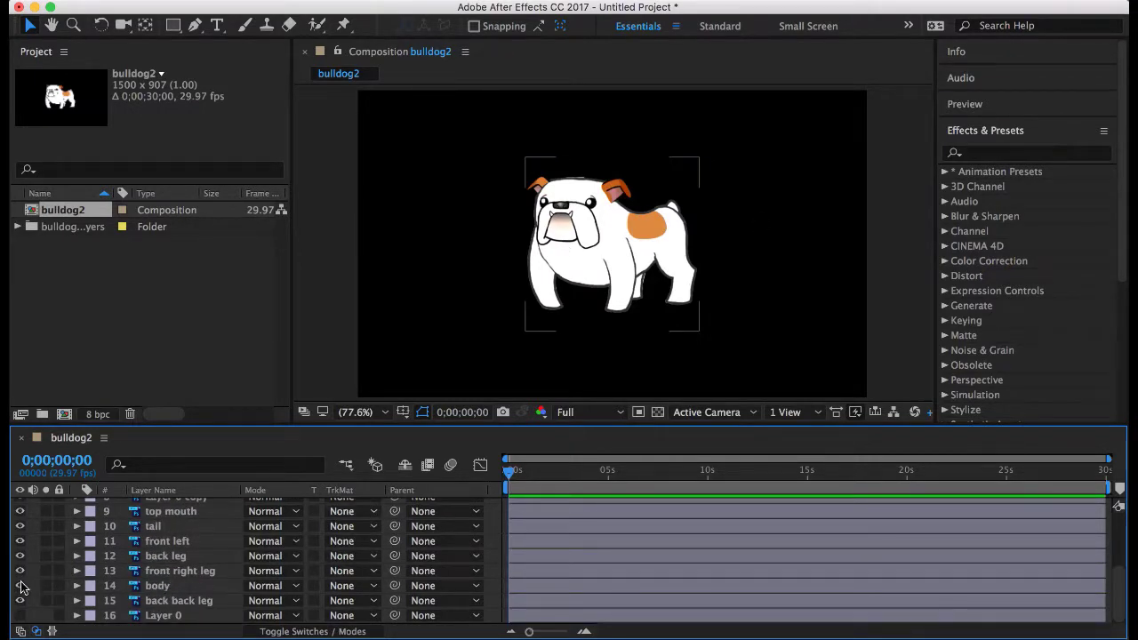
{"action": "left_click", "coordinate": [20, 587]}
{"action": "left_click", "coordinate": [19, 587]}
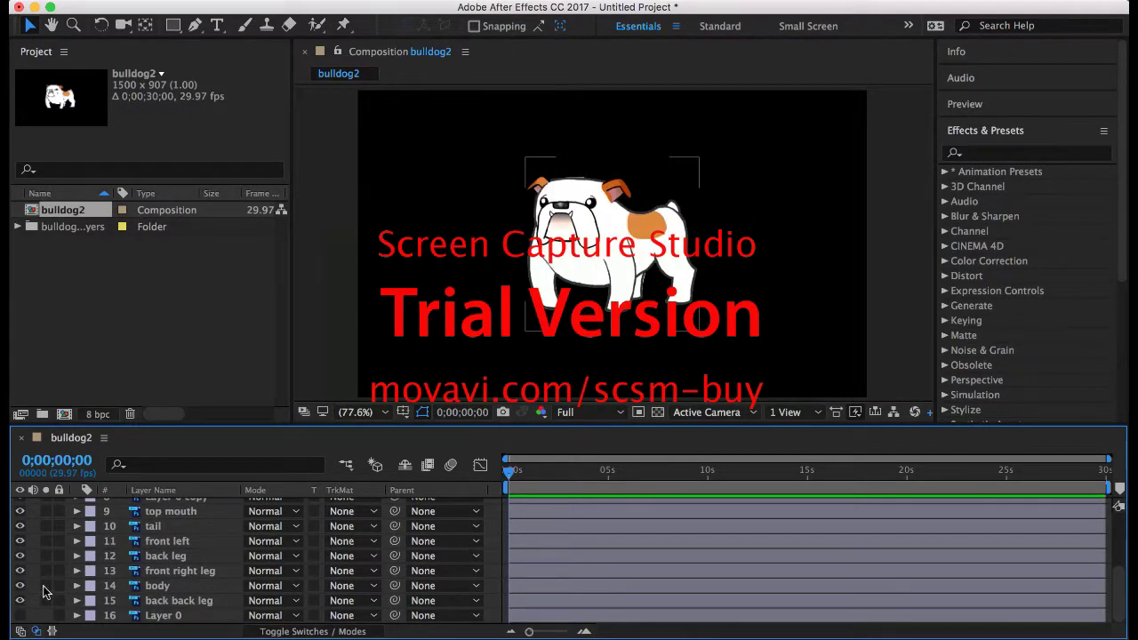
Select the leg, tail, eye and other part layers and pick-whip them to the body layer
{"action": "left_click", "coordinate": [191, 591]}
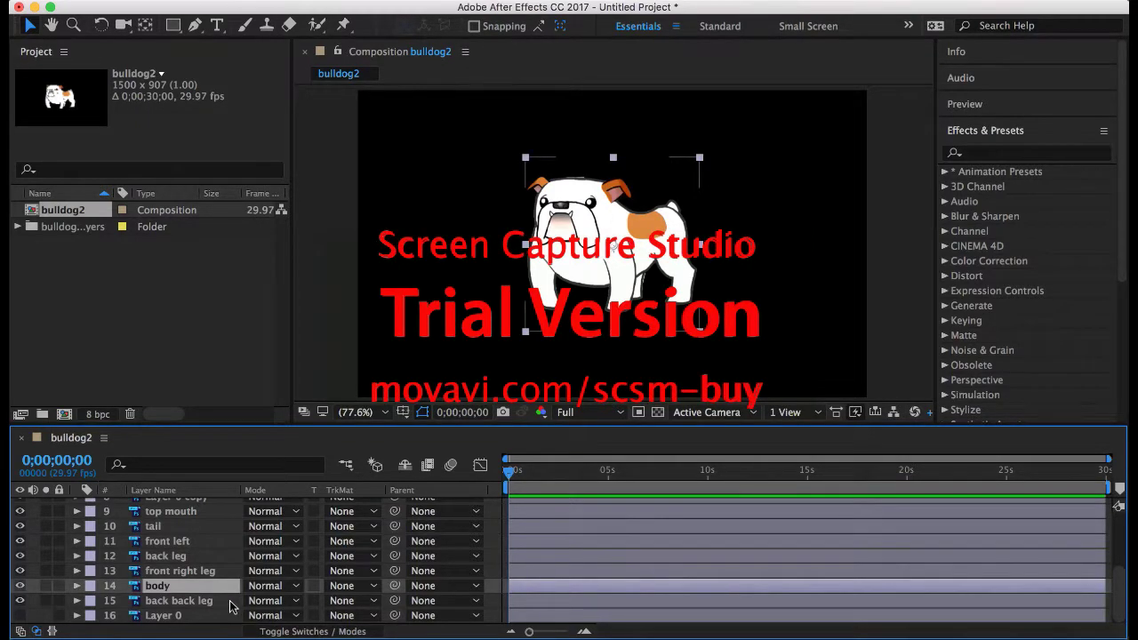
{"action": "left_click", "coordinate": [226, 601], "text": "shift"}
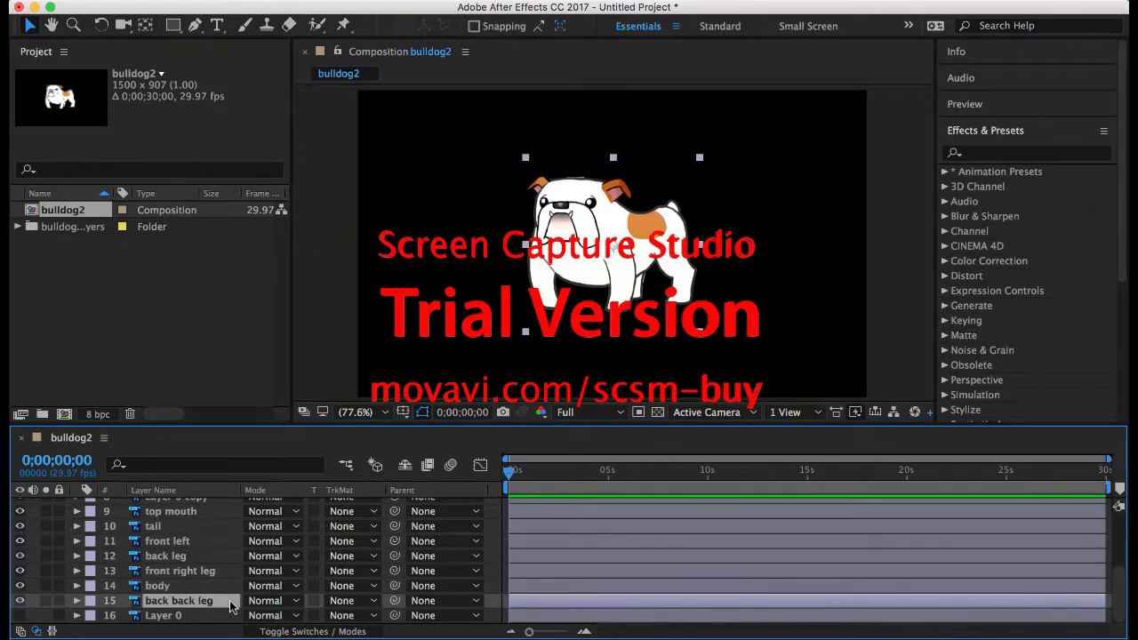
{"action": "left_click", "coordinate": [225, 529], "text": "shift"}
{"action": "scroll", "coordinate": [225, 529], "scroll_direction": "up", "scroll_amount": 5}
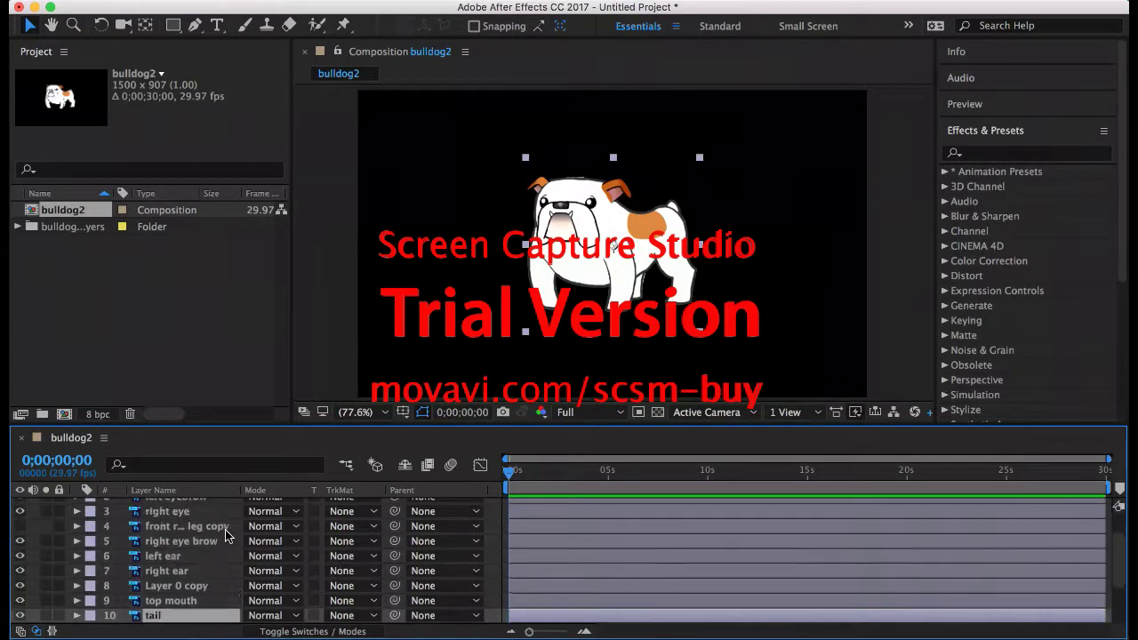
{"action": "left_click", "coordinate": [213, 507], "text": "shift"}
{"action": "scroll", "coordinate": [213, 507], "scroll_direction": "down", "scroll_amount": 5}
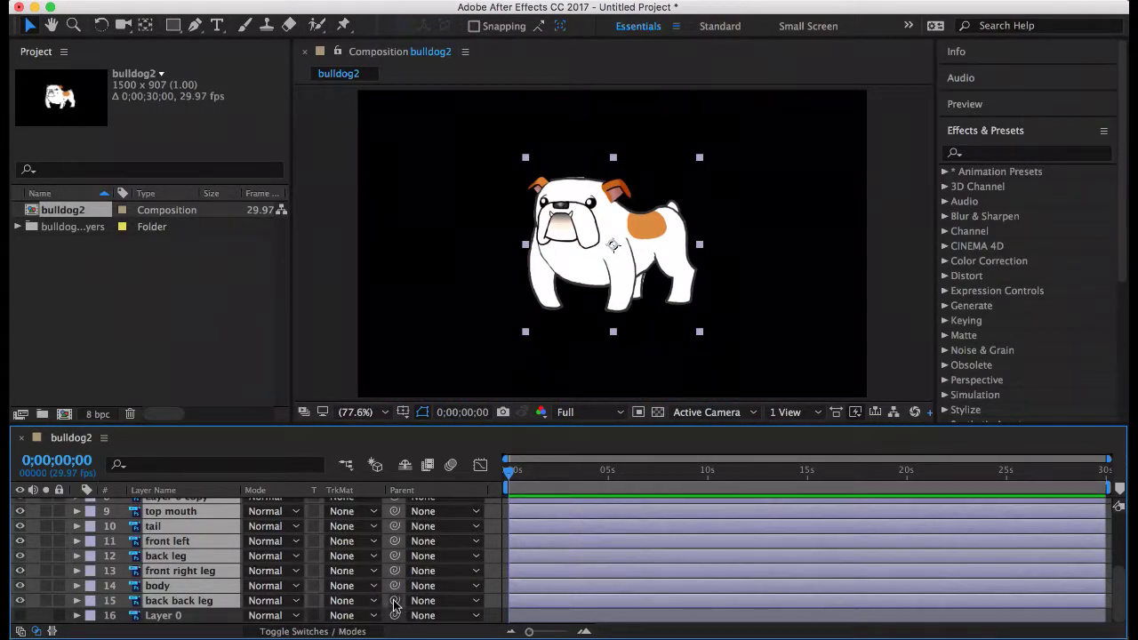
{"action": "left_click_drag", "start_coordinate": [396, 605], "coordinate": [220, 593]}
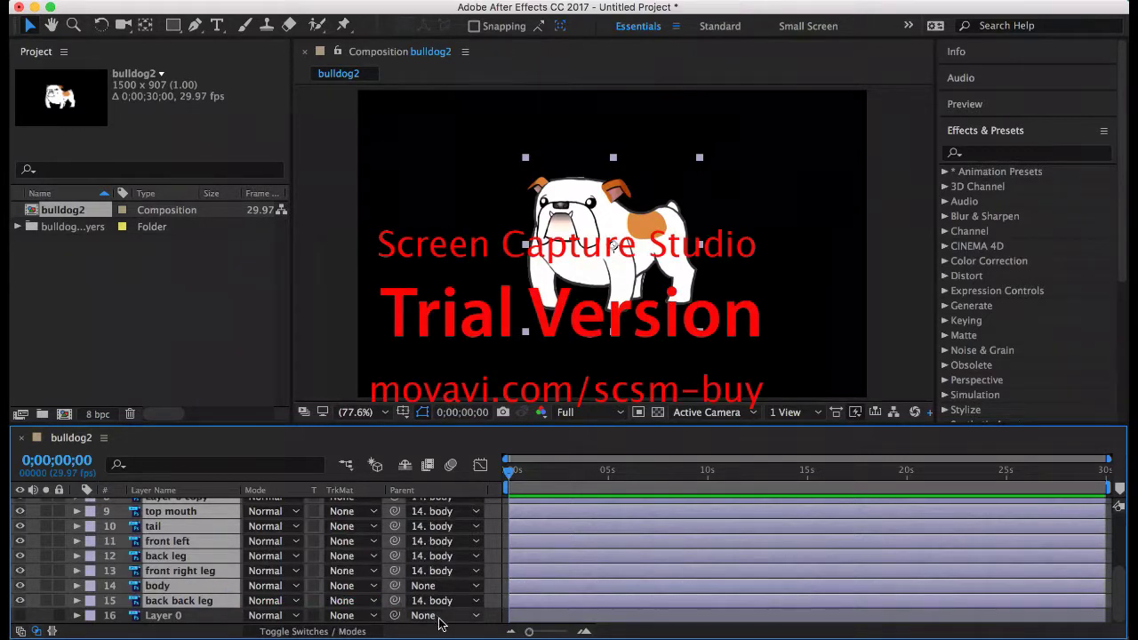
{"action": "scroll", "coordinate": [440, 621], "scroll_direction": "up", "scroll_amount": 5}
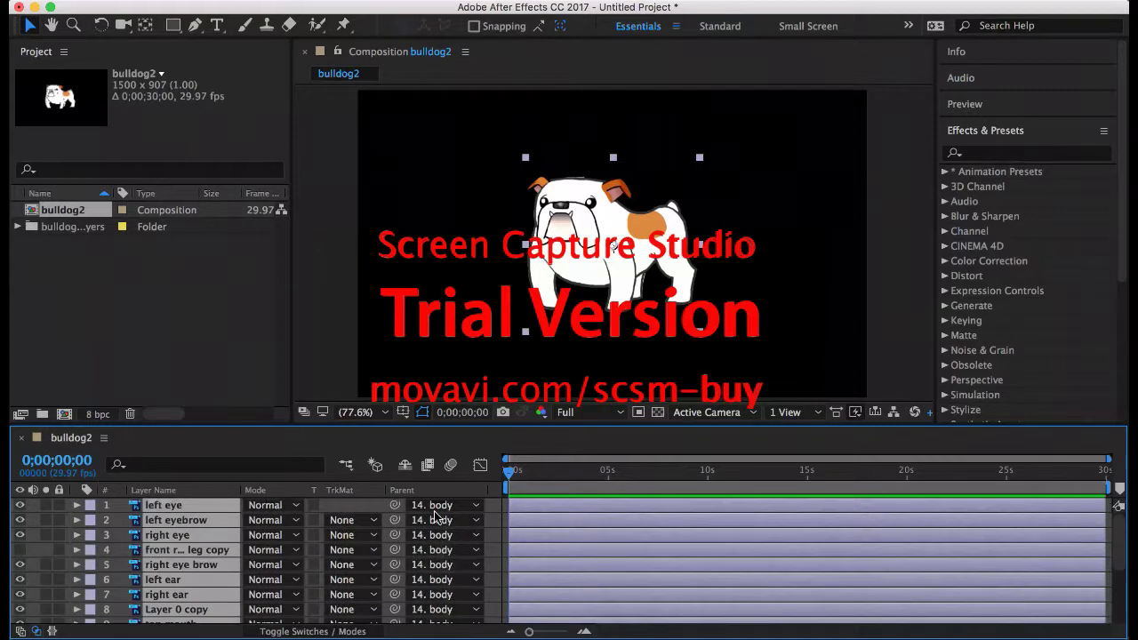
{"action": "scroll", "coordinate": [433, 540], "scroll_direction": "down", "scroll_amount": 5}
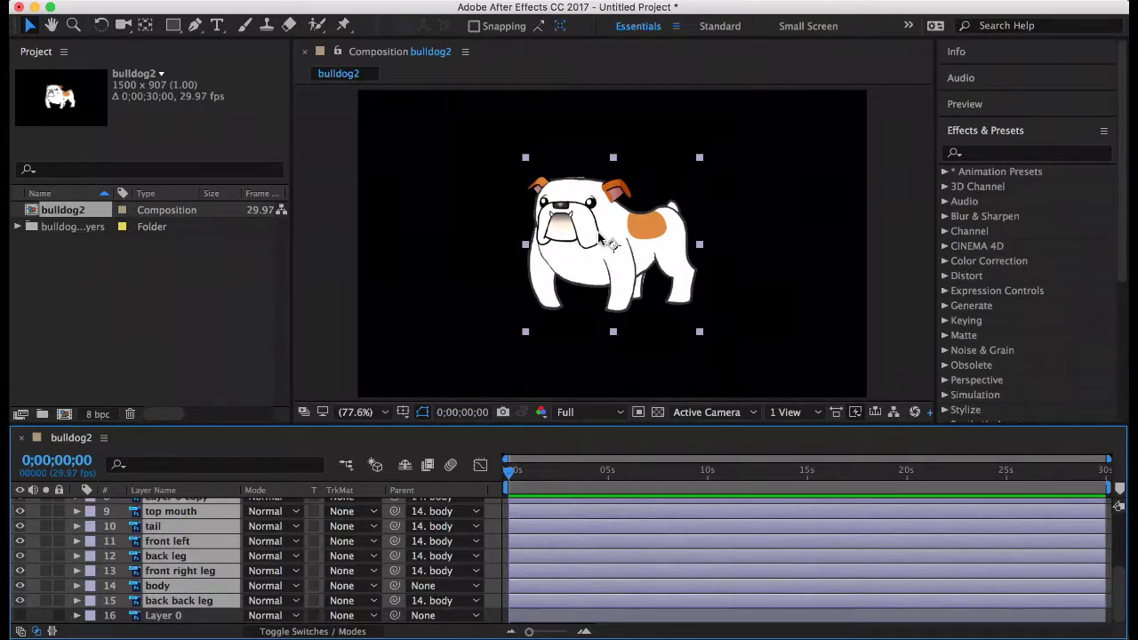
Select the front left leg layer, show its Rotation, test-rotate it and reset to 0°
{"action": "key", "text": "F2"}
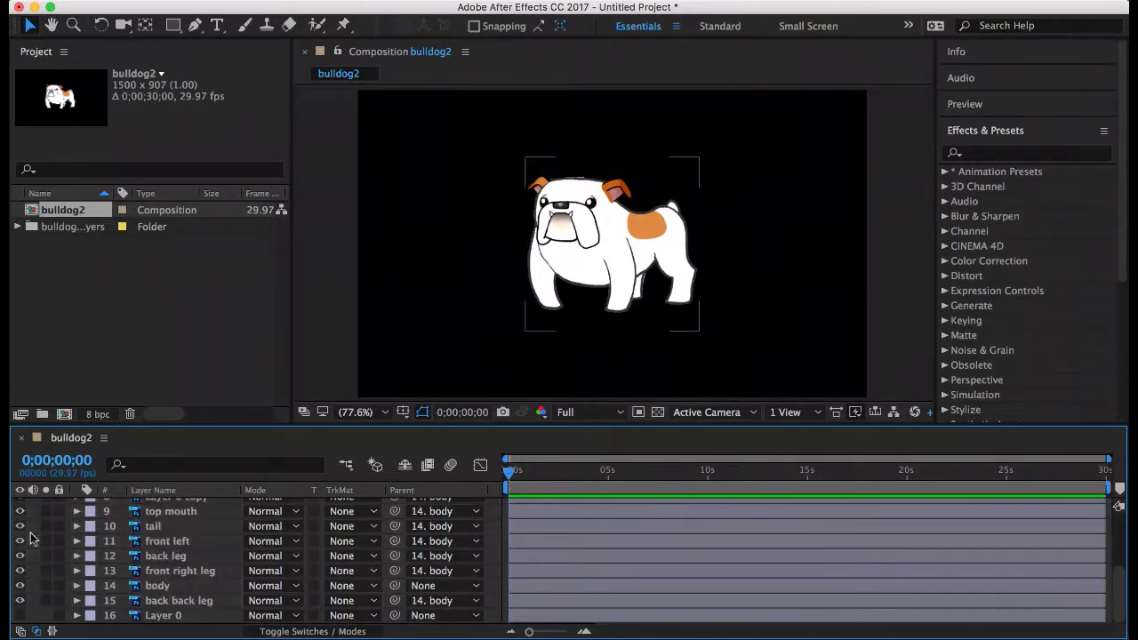
{"action": "left_click", "coordinate": [178, 573]}
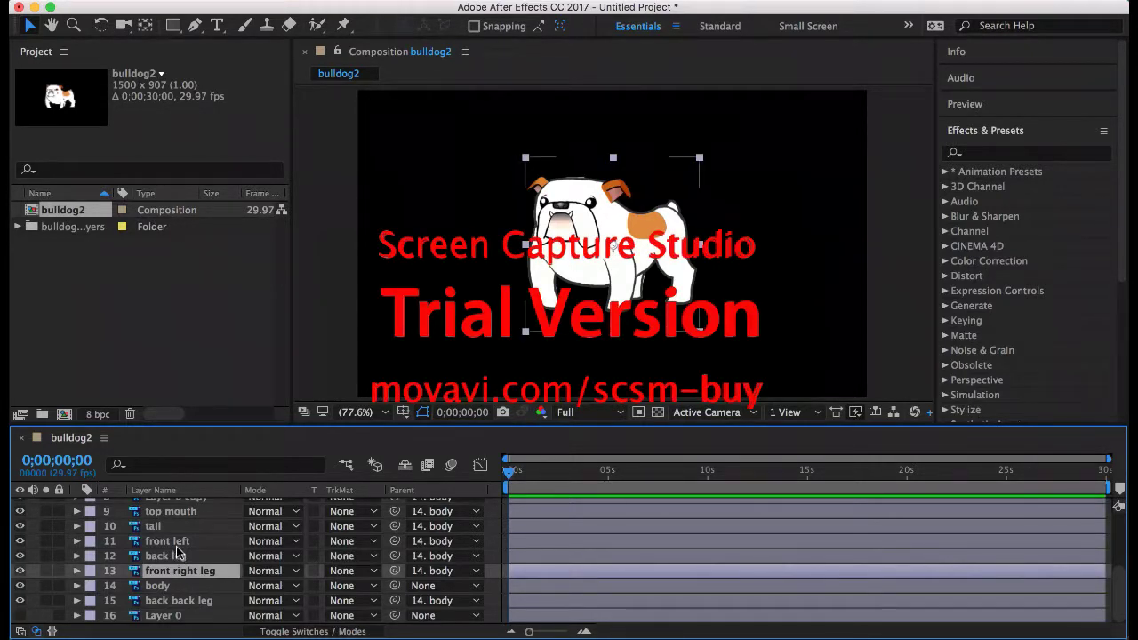
{"action": "left_click", "coordinate": [176, 546]}
{"action": "left_click", "coordinate": [20, 541]}
{"action": "left_click", "coordinate": [21, 542]}
{"action": "left_click", "coordinate": [77, 541]}
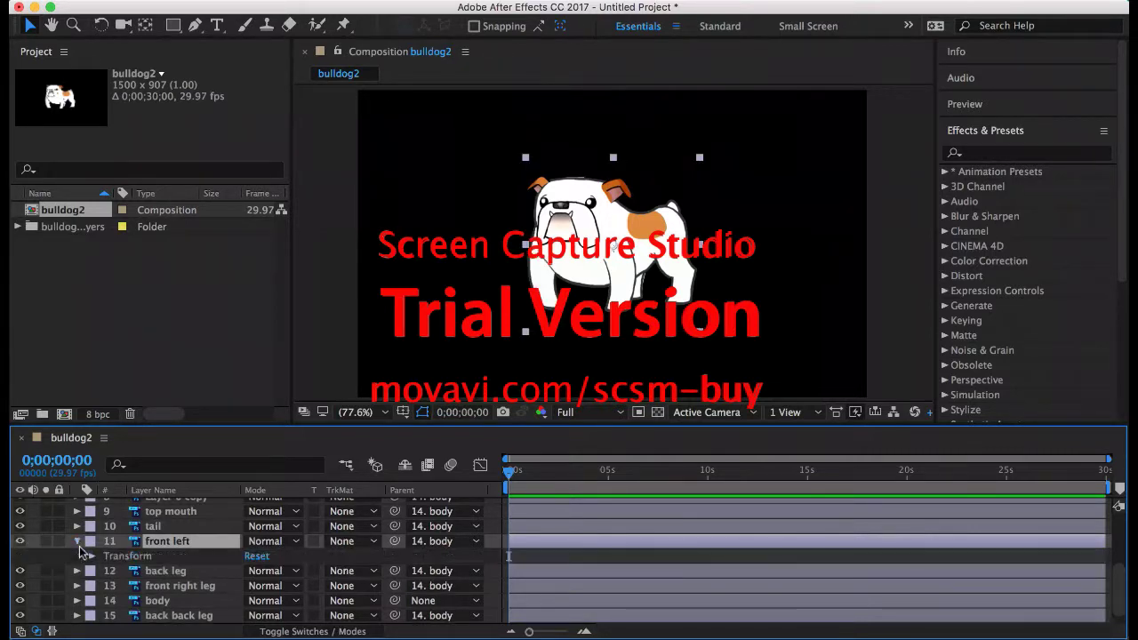
{"action": "left_click", "coordinate": [76, 542]}
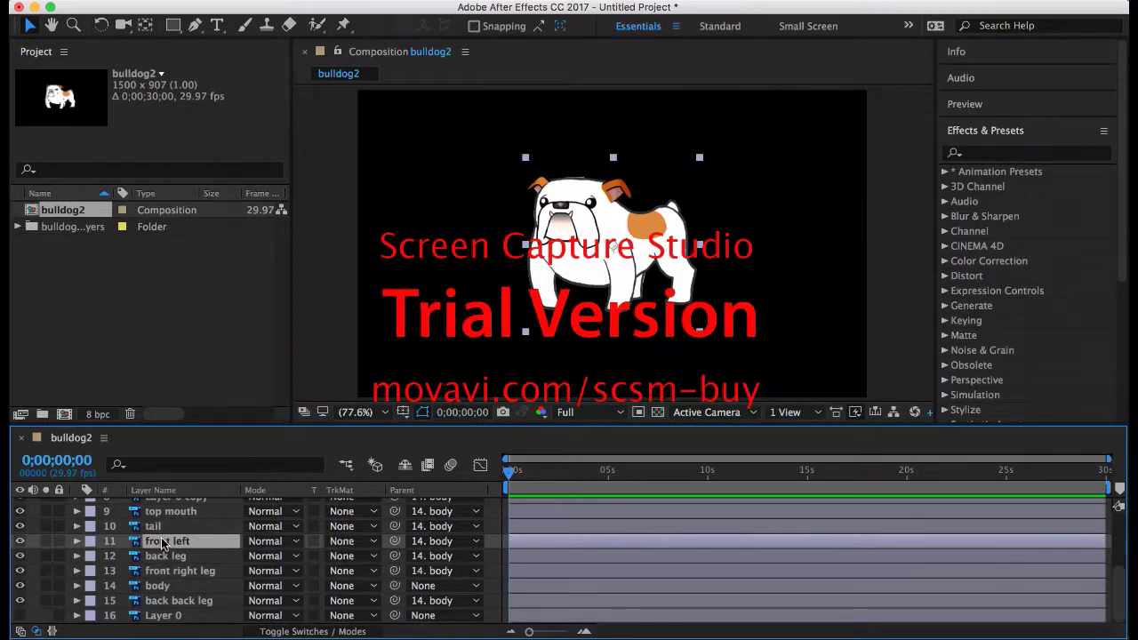
{"action": "key", "text": "r"}
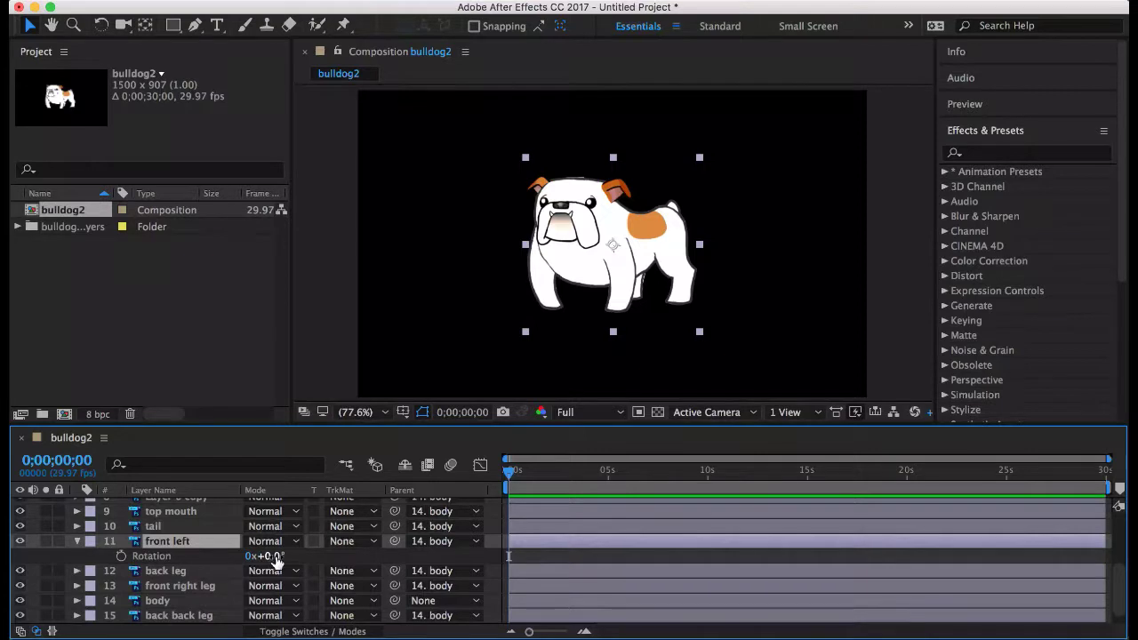
{"action": "mouse_move", "coordinate": [265, 555]}
{"action": "left_mouse_down"}
{"action": "mouse_move", "coordinate": [338, 545]}
{"action": "mouse_move", "coordinate": [263, 547]}
{"action": "mouse_move", "coordinate": [274, 547]}
{"action": "left_mouse_up"}
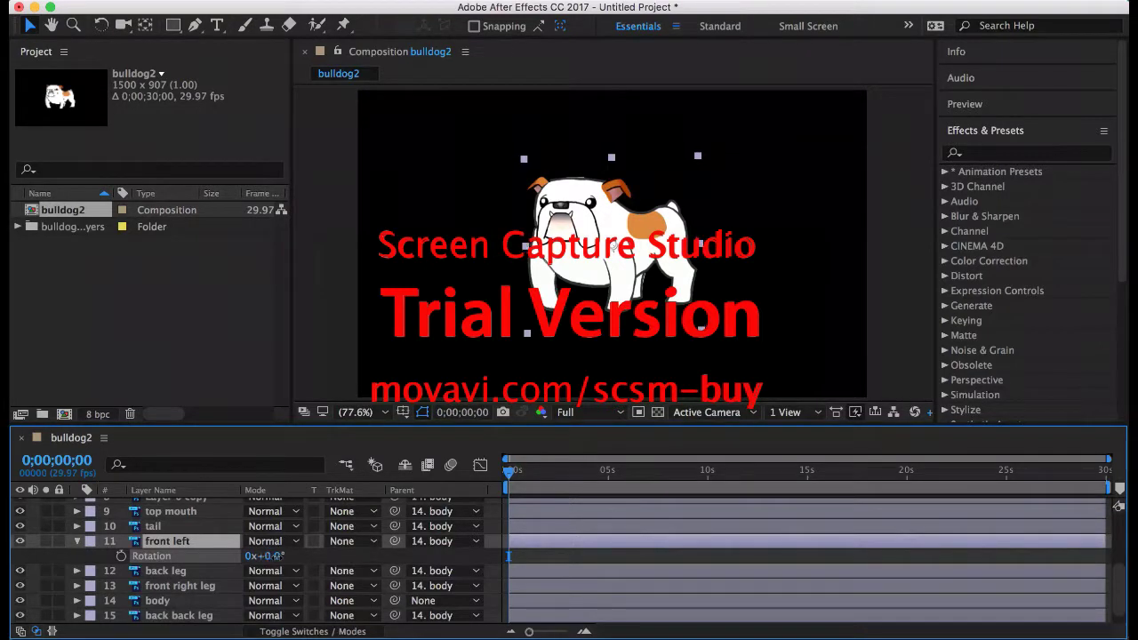
{"action": "key", "text": "Return"}
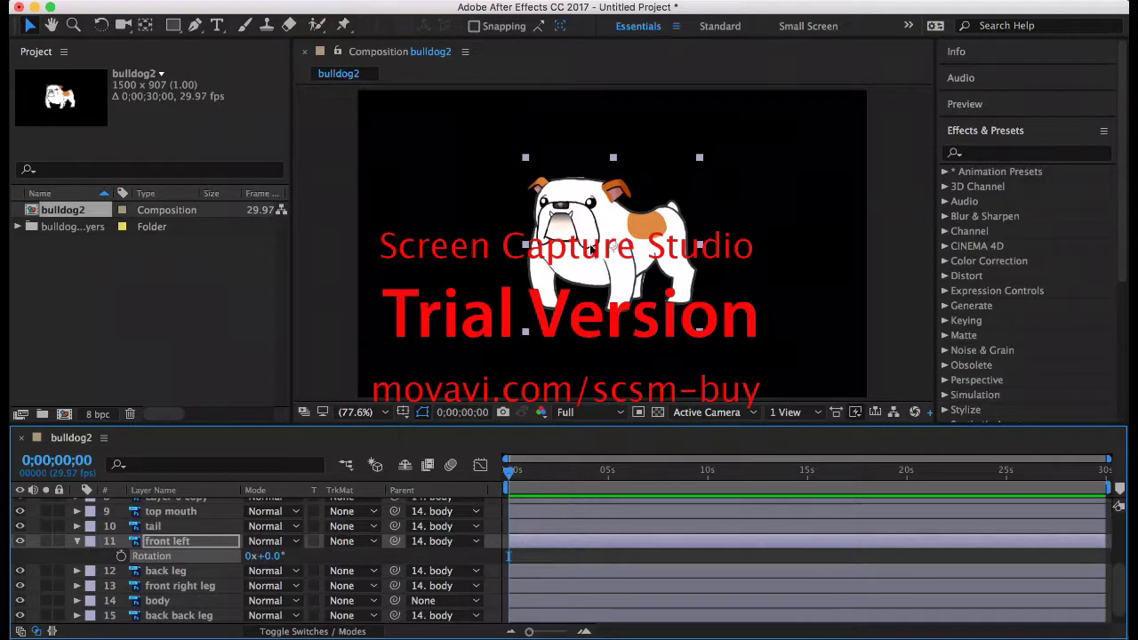
Move the front left leg's anchor to its top, leave rotation at +2.0°, and open its Layer view
{"action": "key", "text": "y"}
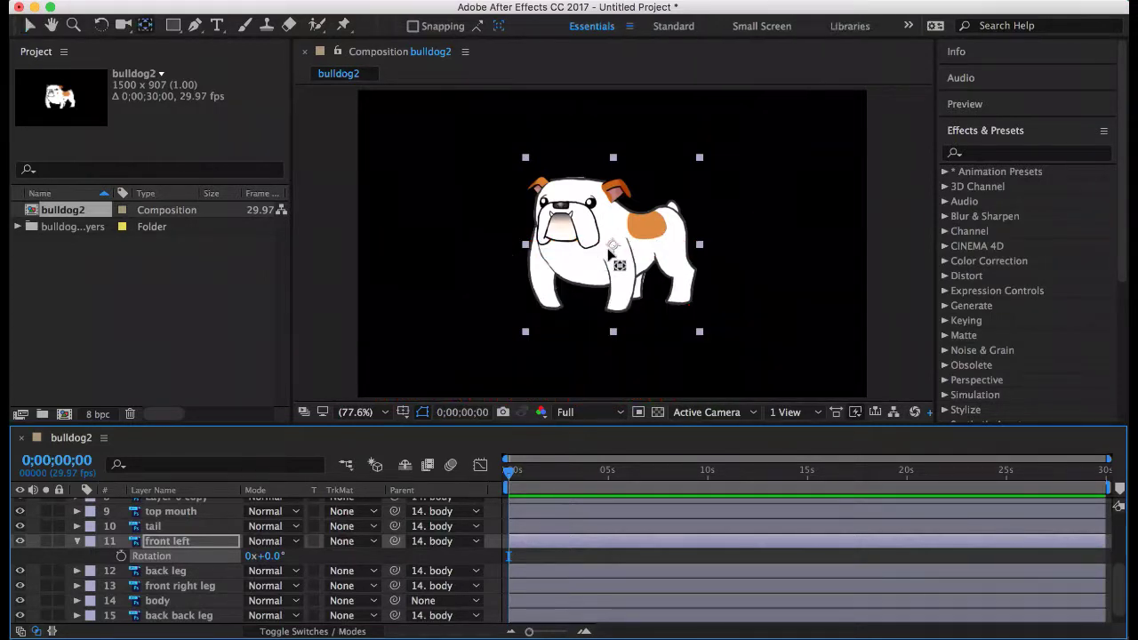
{"action": "left_click_drag", "start_coordinate": [609, 253], "coordinate": [544, 249]}
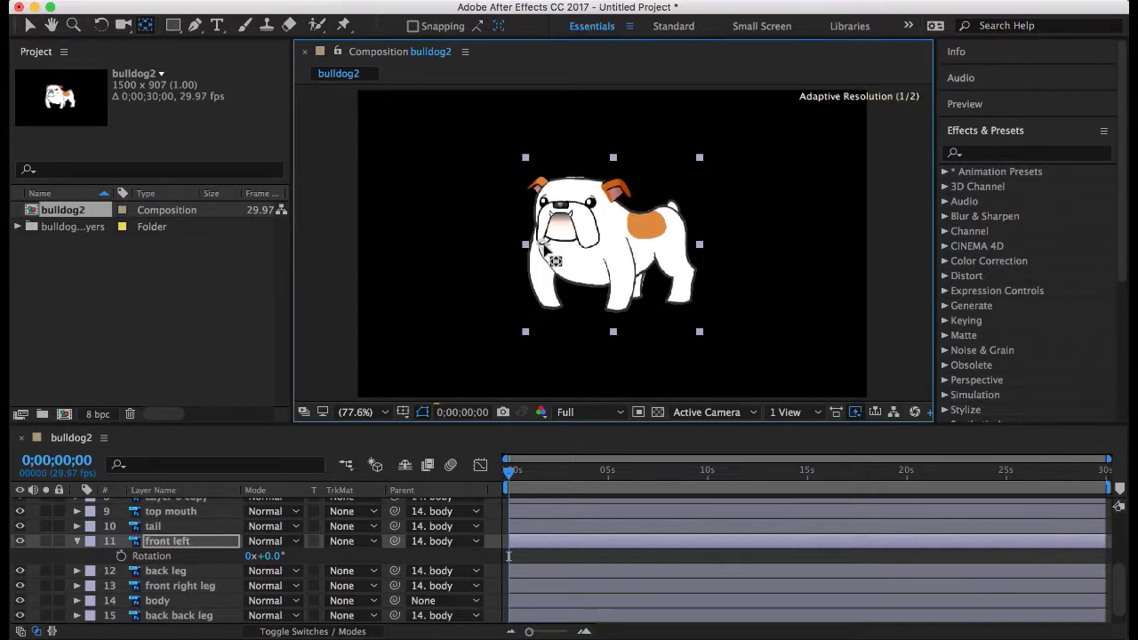
{"action": "key", "text": "v"}
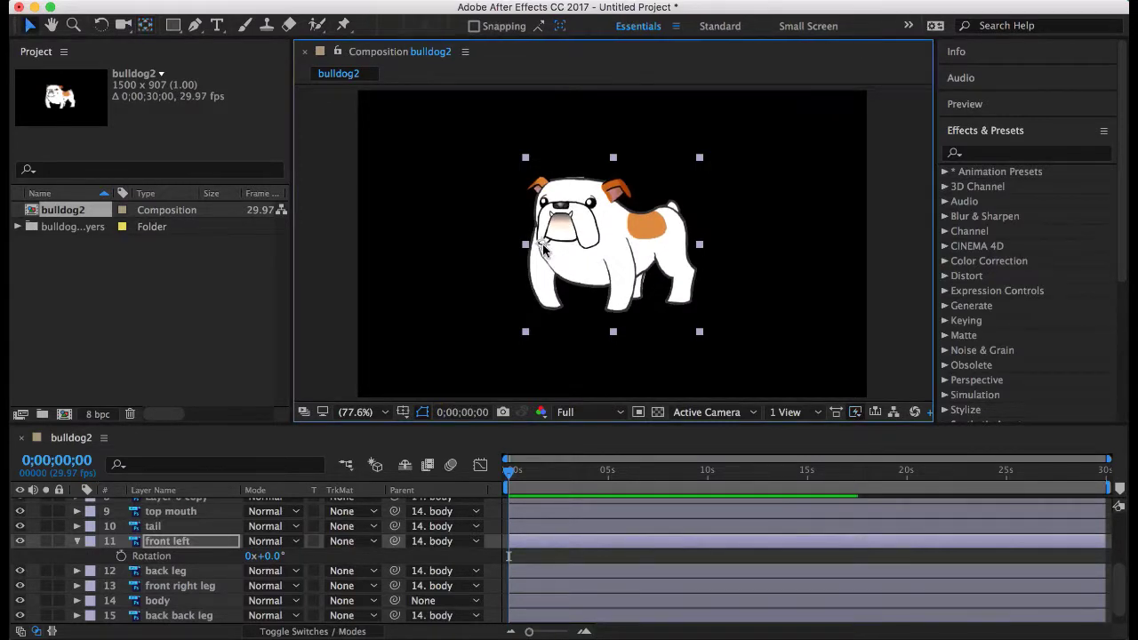
{"action": "left_click_drag", "start_coordinate": [266, 556], "coordinate": [287, 553]}
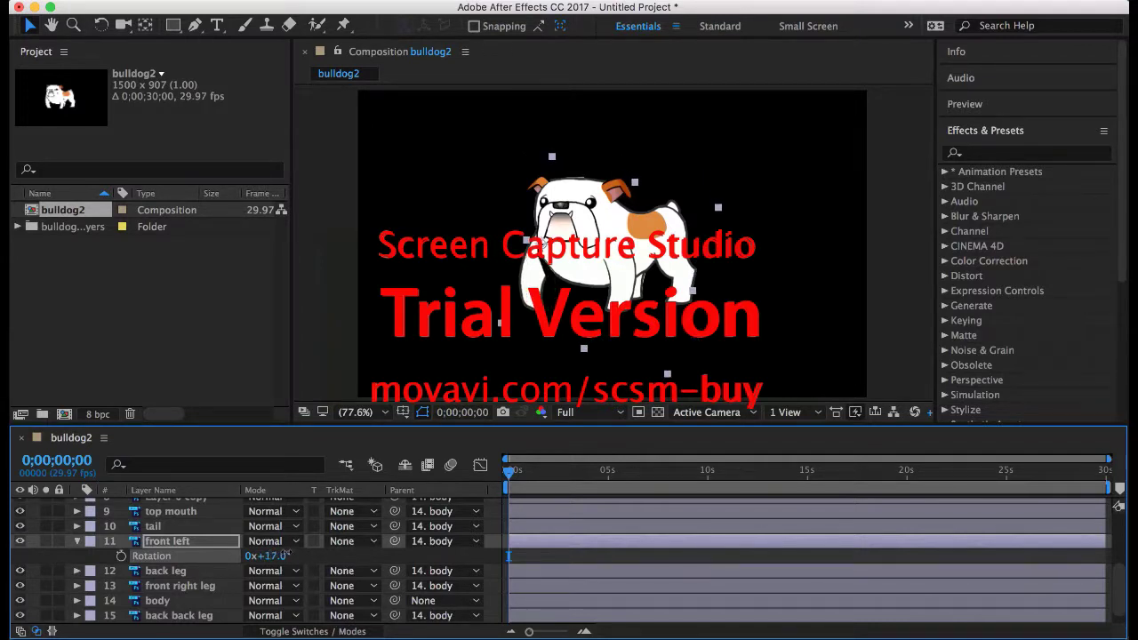
{"action": "left_click_drag", "start_coordinate": [285, 553], "coordinate": [271, 554]}
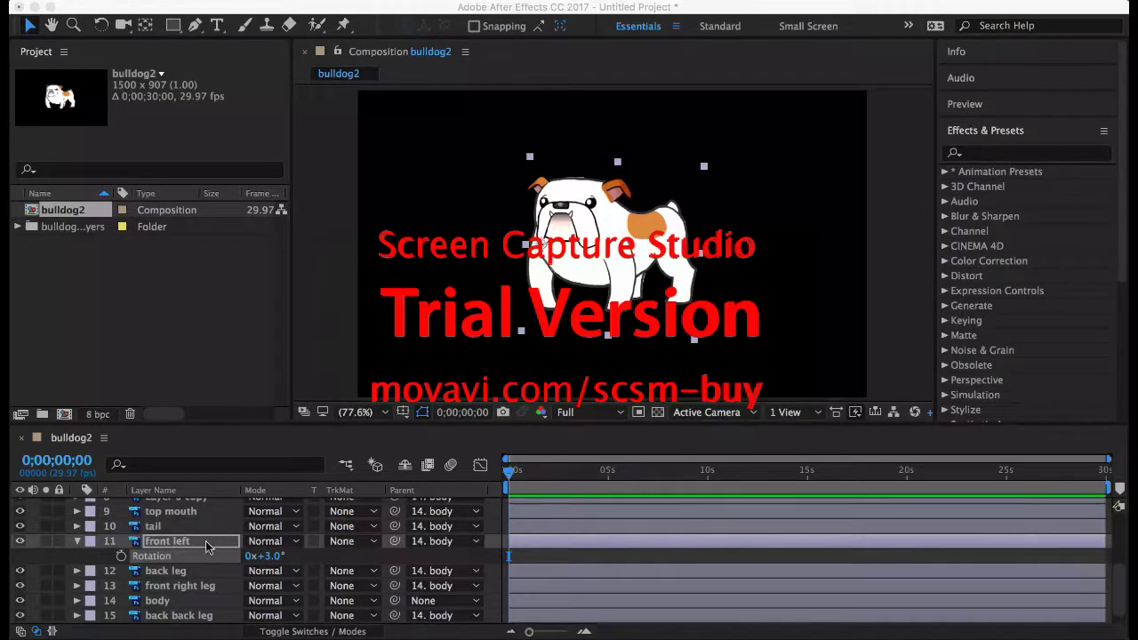
{"action": "left_click", "coordinate": [269, 562]}
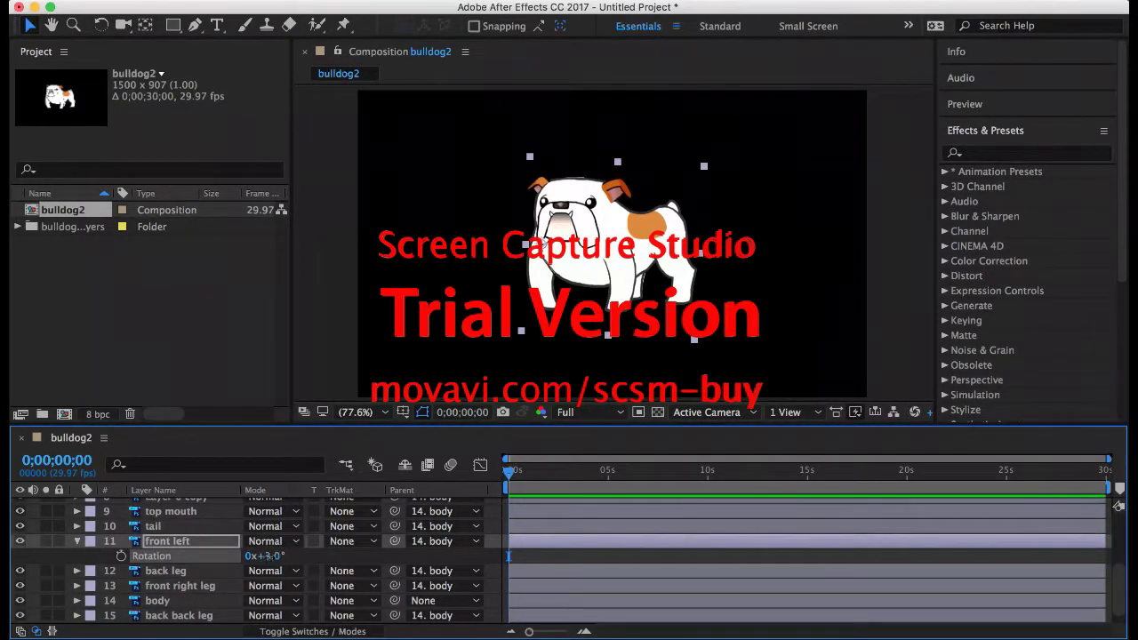
{"action": "left_click_drag", "start_coordinate": [265, 556], "coordinate": [264, 556]}
{"action": "double_click", "coordinate": [213, 539]}
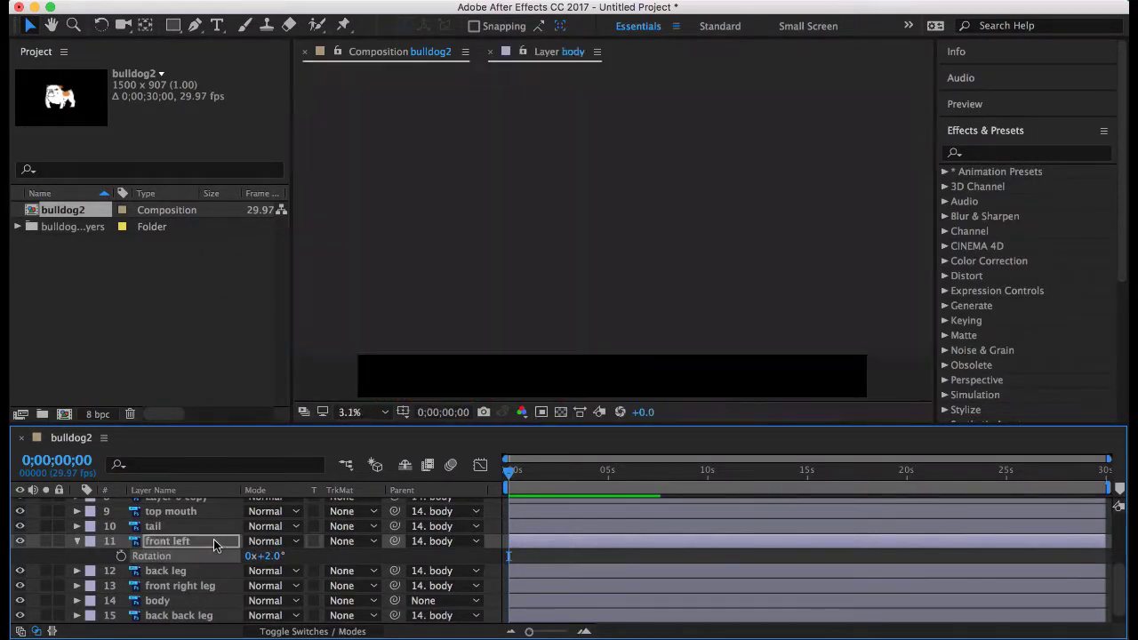
Fit the front left leg in the Layer view and return its rotation to 0°
{"action": "left_click", "coordinate": [385, 412]}
{"action": "left_click", "coordinate": [377, 372]}
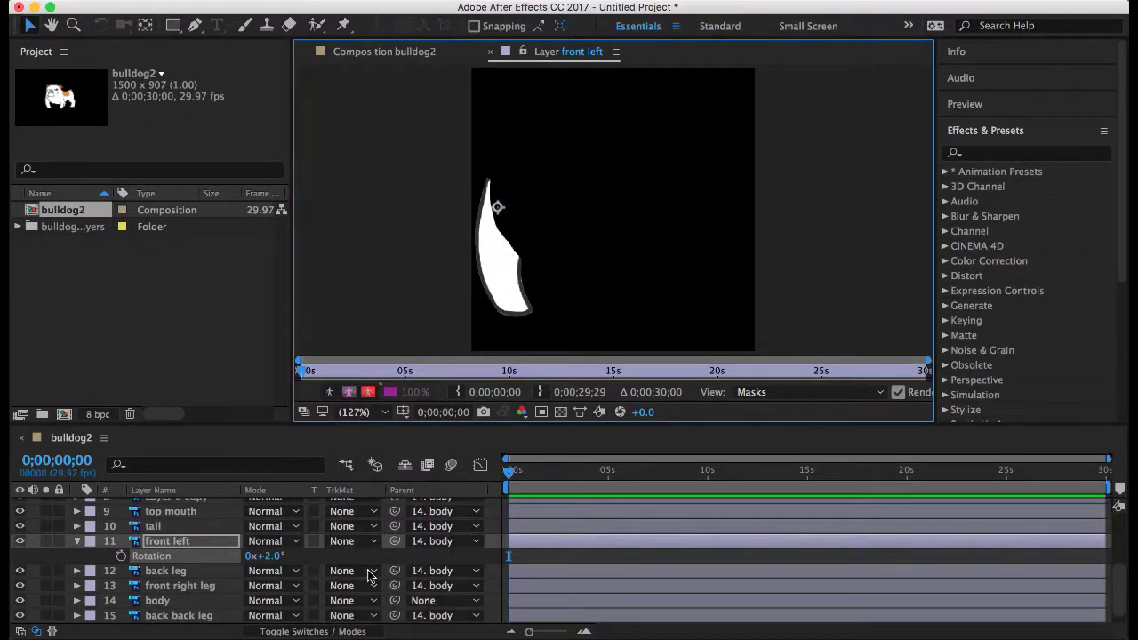
{"action": "left_click", "coordinate": [267, 555]}
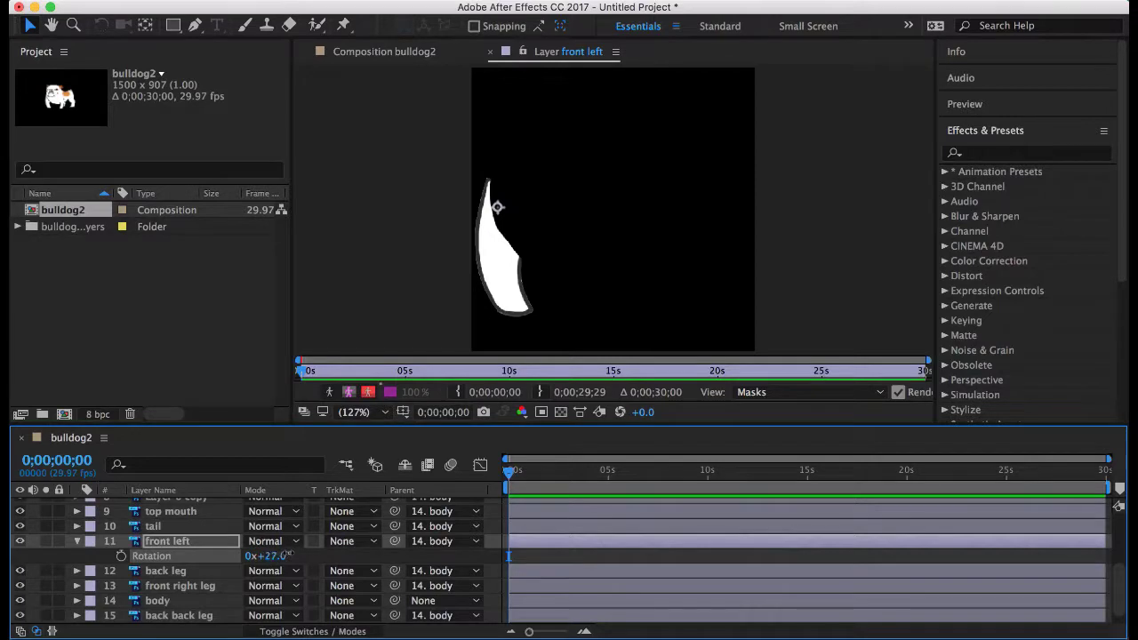
{"action": "left_click_drag", "start_coordinate": [286, 555], "coordinate": [268, 555]}
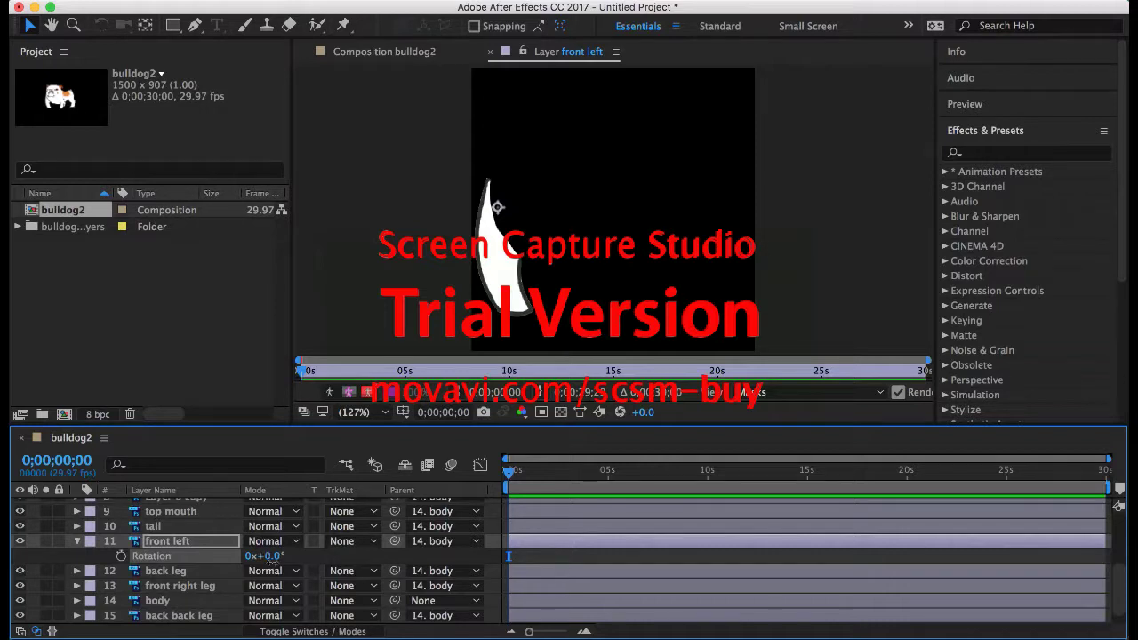
Choose the Brush tool and browse panel options and the Window menu for paint settings
{"action": "left_click", "coordinate": [246, 25]}
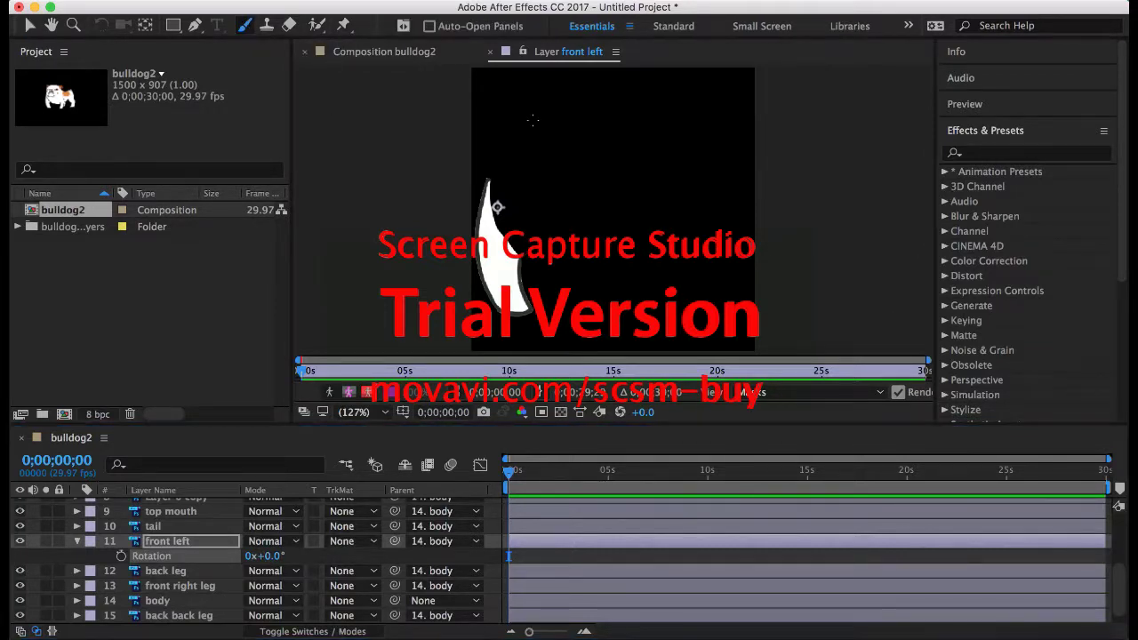
{"action": "left_click", "coordinate": [1104, 131]}
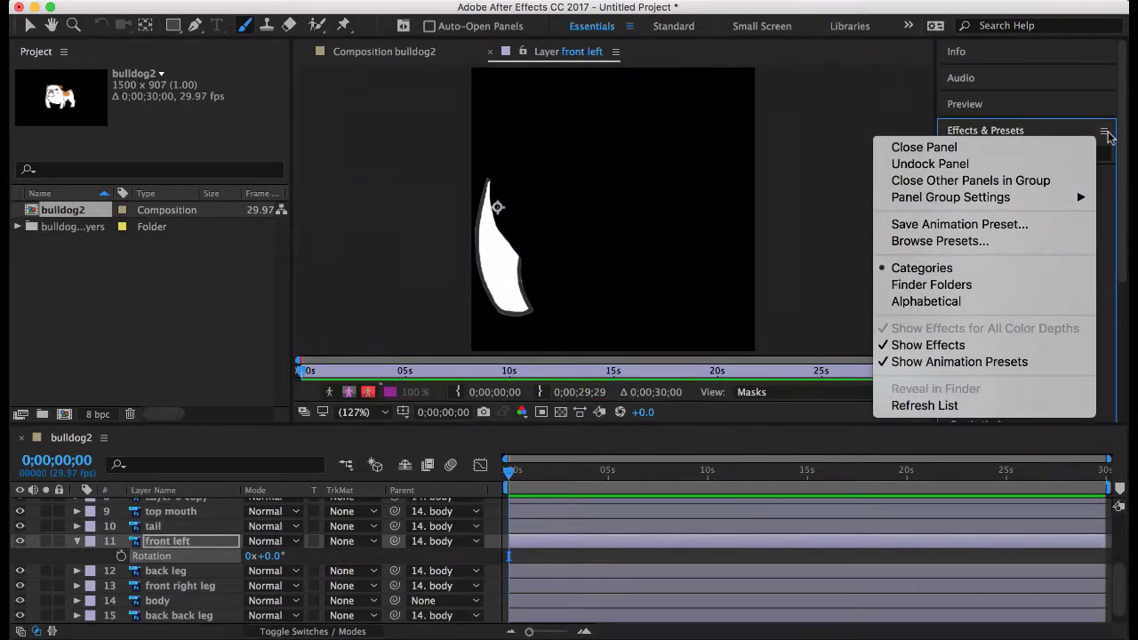
{"action": "left_click", "coordinate": [1107, 133]}
{"action": "scroll", "coordinate": [1055, 283], "scroll_direction": "down", "scroll_amount": 5}
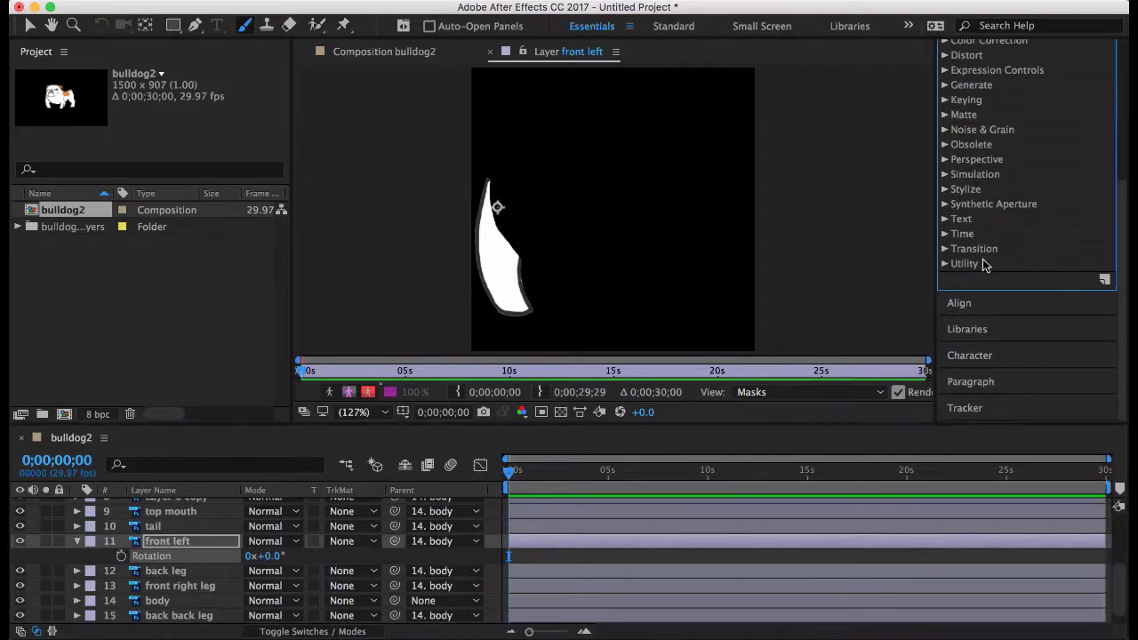
{"action": "scroll", "coordinate": [984, 264], "scroll_direction": "up", "scroll_amount": 5}
{"action": "left_click", "coordinate": [551, 0]}
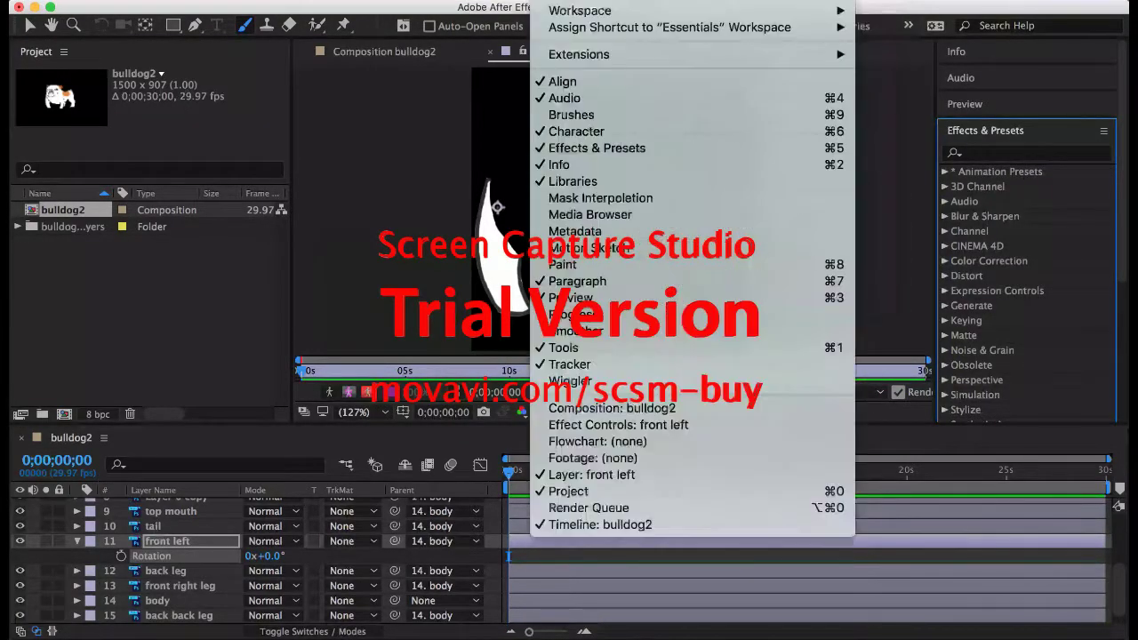
Paint the front left leg out fuller in white with a 19 px Hard Round brush
{"action": "left_click", "coordinate": [581, 265]}
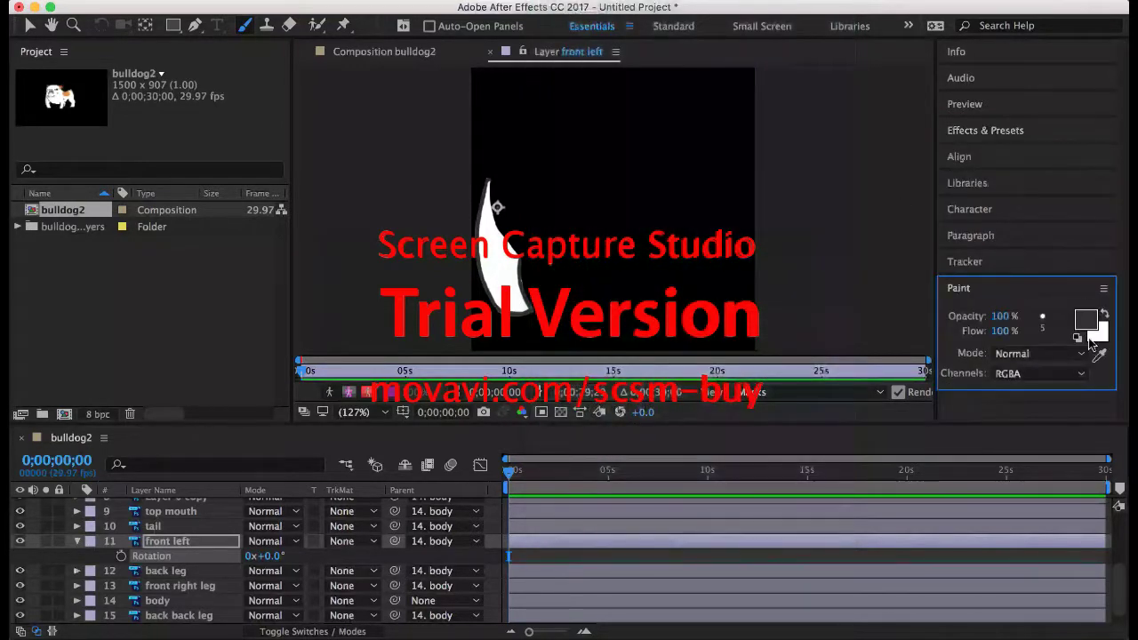
{"action": "left_click", "coordinate": [1105, 313]}
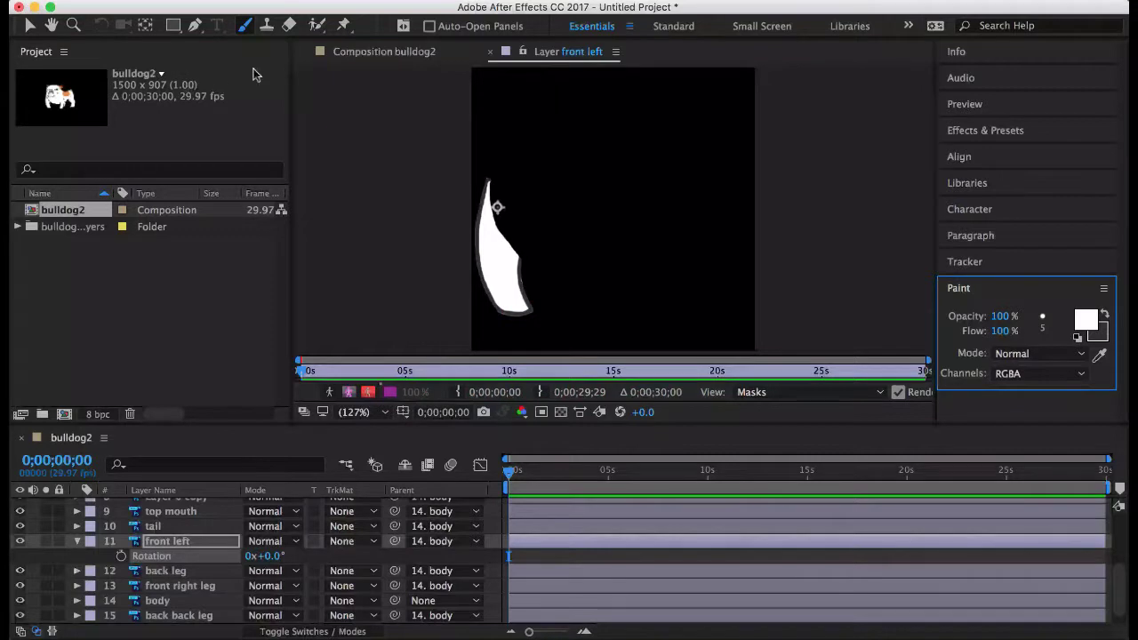
{"action": "left_click", "coordinate": [1041, 316]}
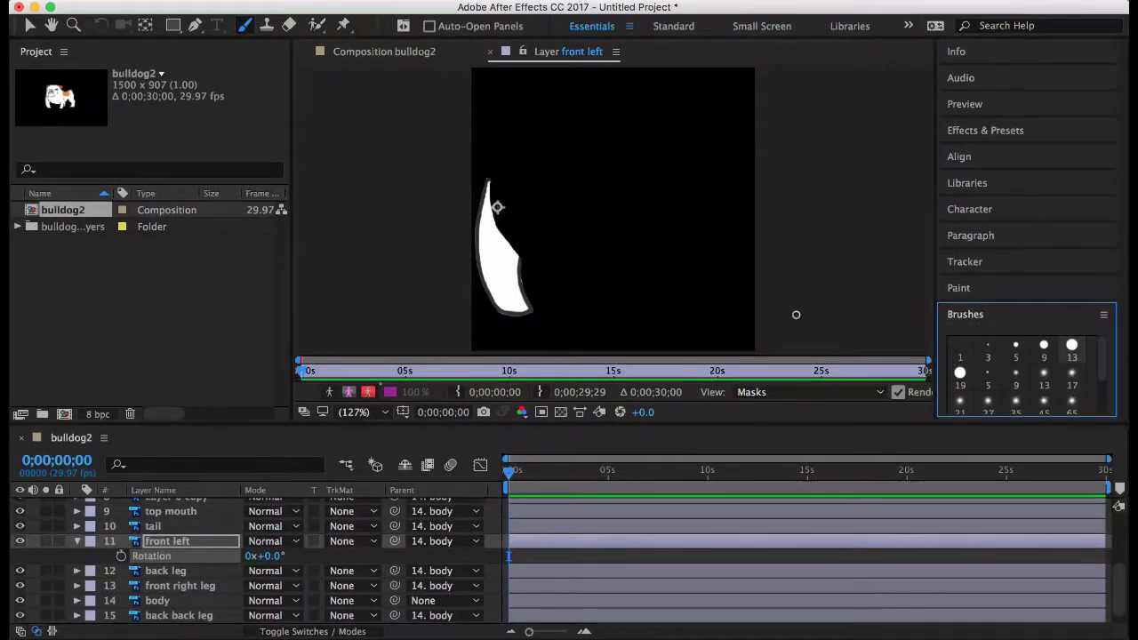
{"action": "left_click", "coordinate": [959, 374]}
{"action": "mouse_move", "coordinate": [515, 238]}
{"action": "left_mouse_down"}
{"action": "mouse_move", "coordinate": [511, 254]}
{"action": "mouse_move", "coordinate": [510, 209]}
{"action": "mouse_move", "coordinate": [501, 226]}
{"action": "mouse_move", "coordinate": [493, 190]}
{"action": "mouse_move", "coordinate": [512, 202]}
{"action": "mouse_move", "coordinate": [522, 241]}
{"action": "mouse_move", "coordinate": [497, 185]}
{"action": "mouse_move", "coordinate": [509, 178]}
{"action": "mouse_move", "coordinate": [525, 199]}
{"action": "mouse_move", "coordinate": [527, 236]}
{"action": "mouse_move", "coordinate": [510, 189]}
{"action": "mouse_move", "coordinate": [527, 193]}
{"action": "mouse_move", "coordinate": [529, 233]}
{"action": "mouse_move", "coordinate": [520, 185]}
{"action": "left_mouse_up"}
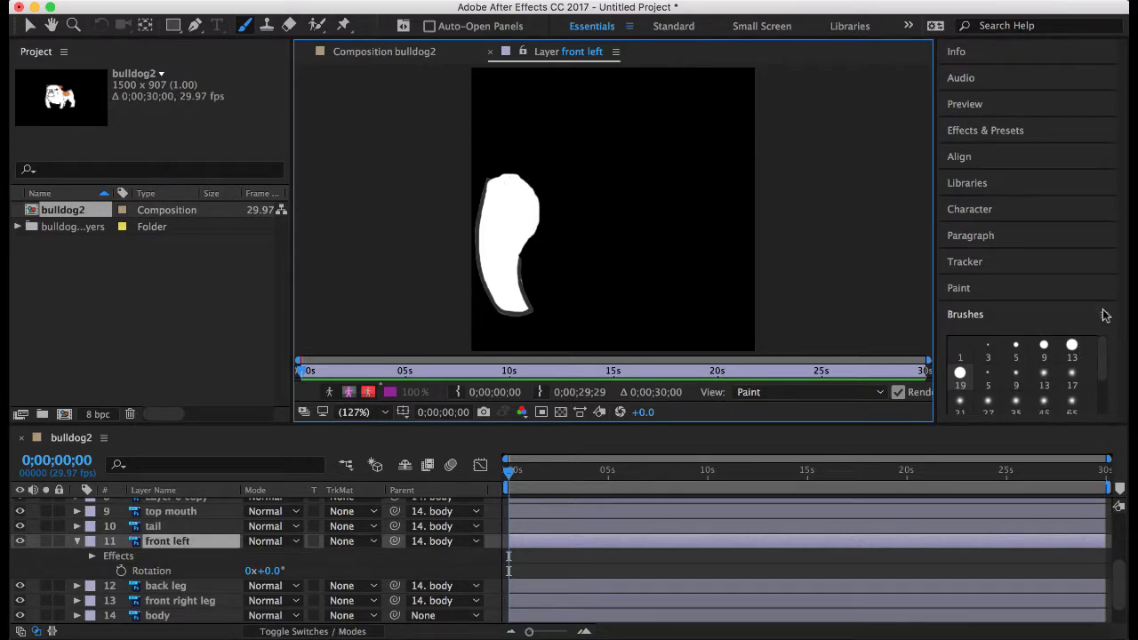
Outline the leg's right edge in dark with a smaller hard round brush, then return to bulldog2
{"action": "left_click", "coordinate": [1104, 317]}
{"action": "left_click", "coordinate": [1079, 317]}
{"action": "left_click", "coordinate": [1080, 319]}
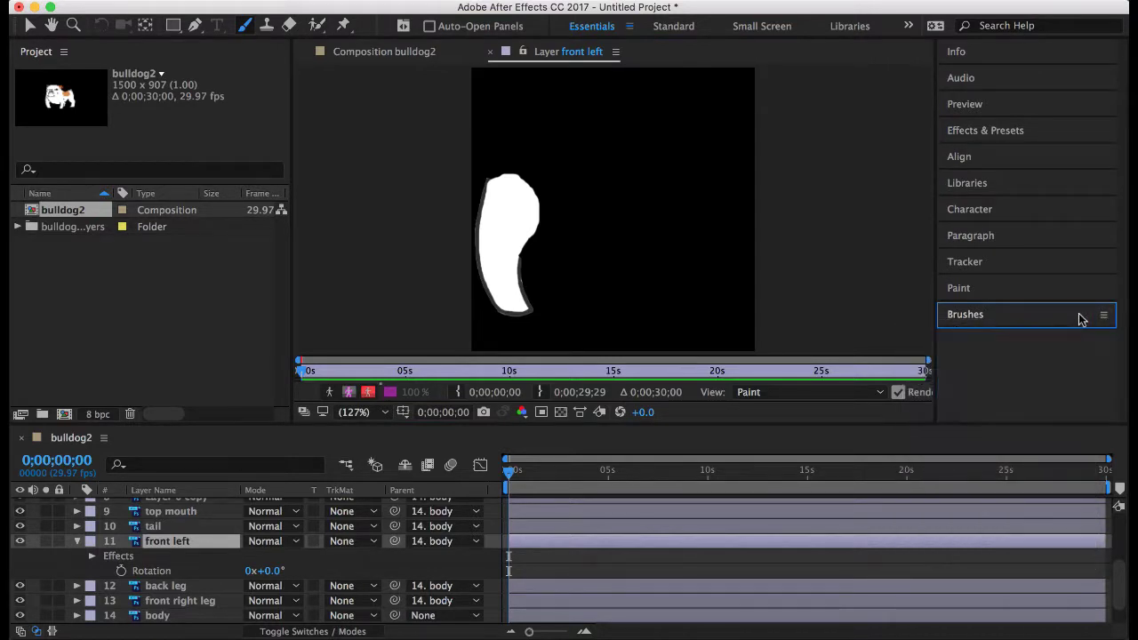
{"action": "left_click", "coordinate": [1081, 323]}
{"action": "left_click", "coordinate": [1060, 289]}
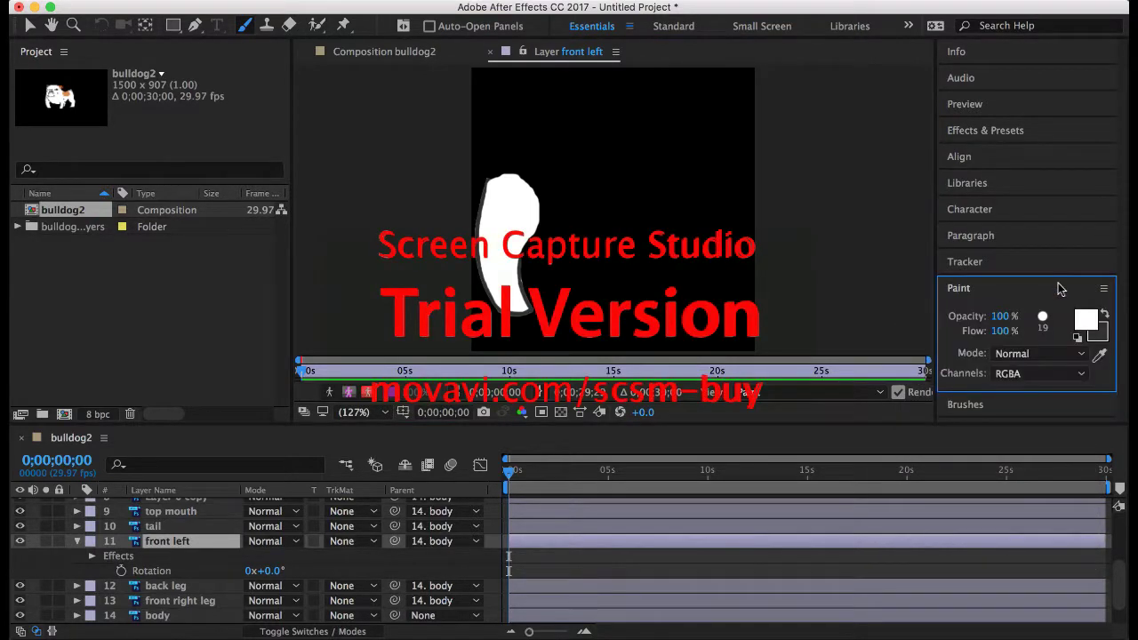
{"action": "left_click", "coordinate": [1104, 314]}
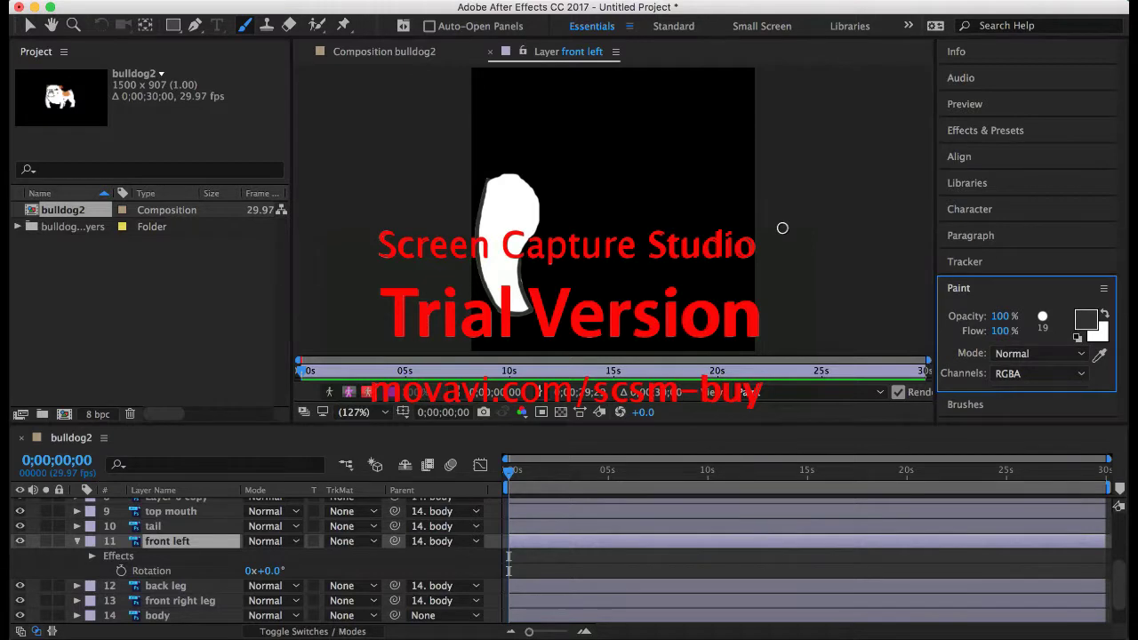
{"action": "left_click", "coordinate": [1044, 318]}
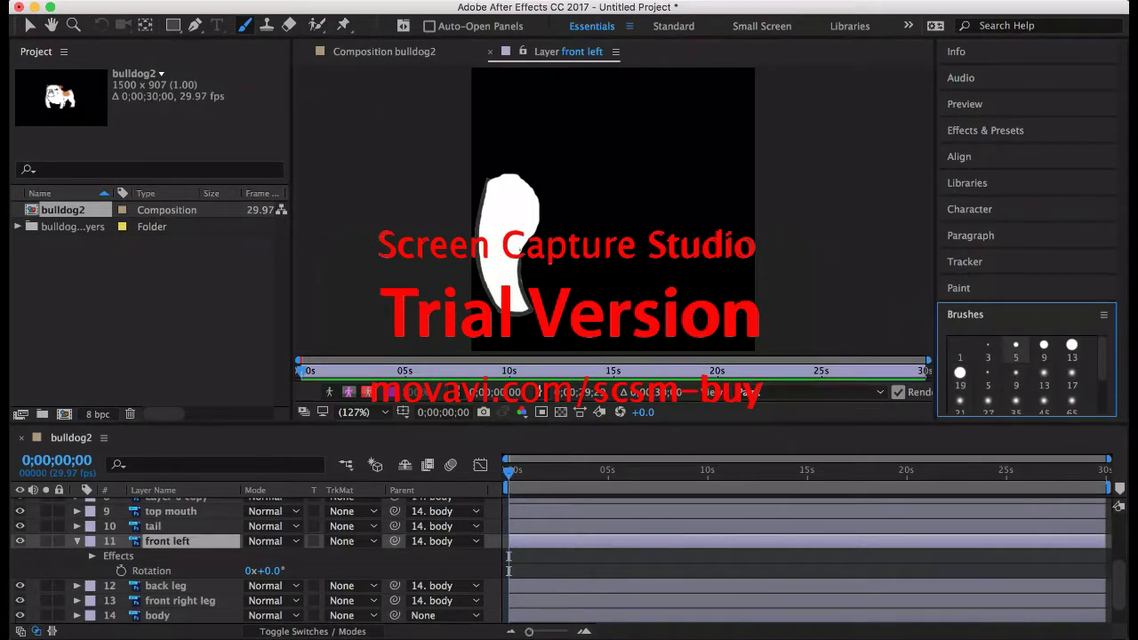
{"action": "left_click", "coordinate": [1044, 344]}
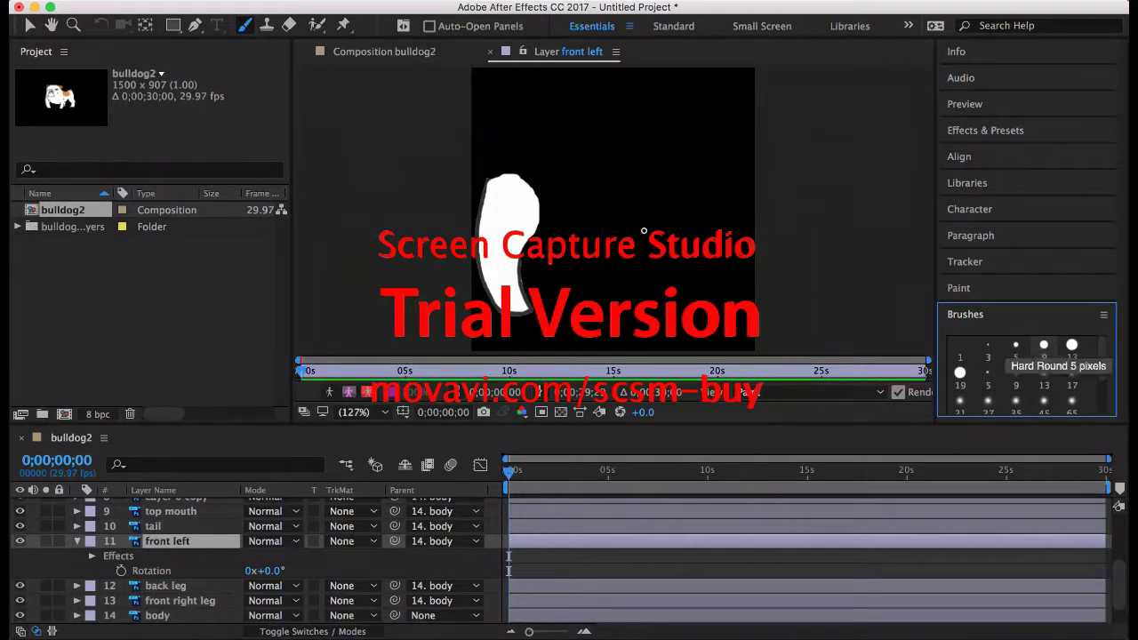
{"action": "left_click", "coordinate": [520, 259]}
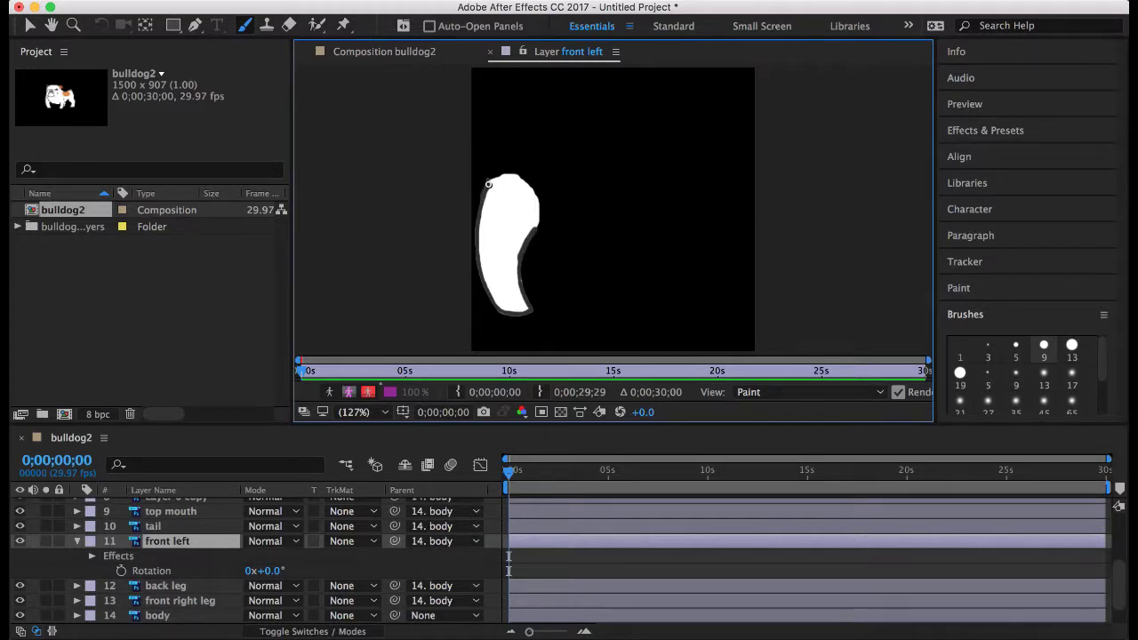
{"action": "left_click_drag", "start_coordinate": [488, 184], "coordinate": [535, 226]}
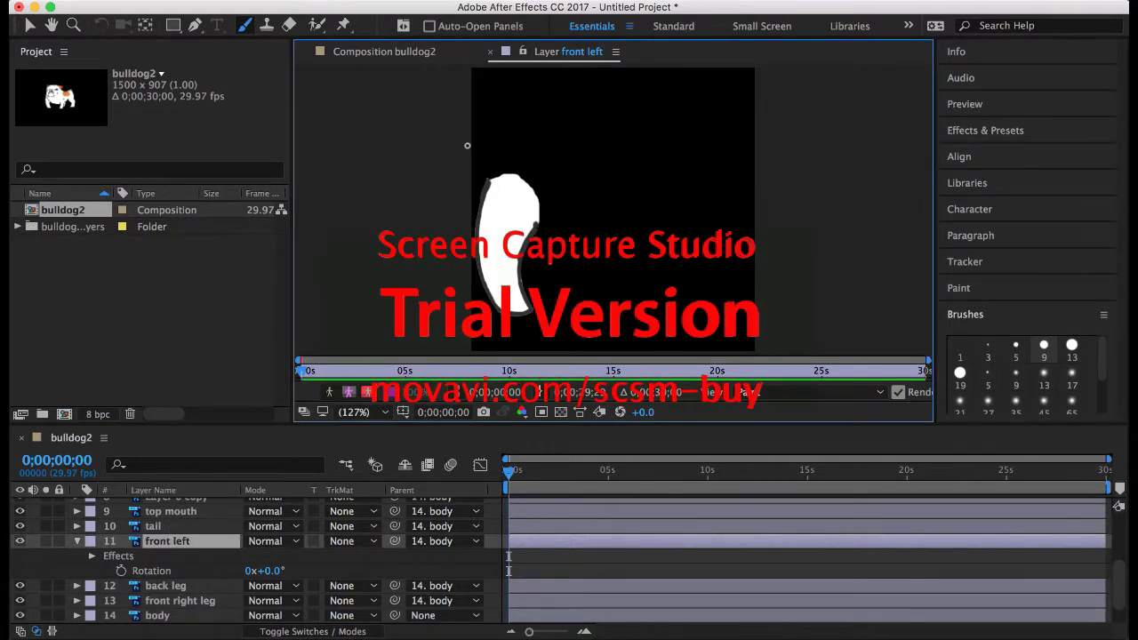
{"action": "left_click", "coordinate": [491, 53]}
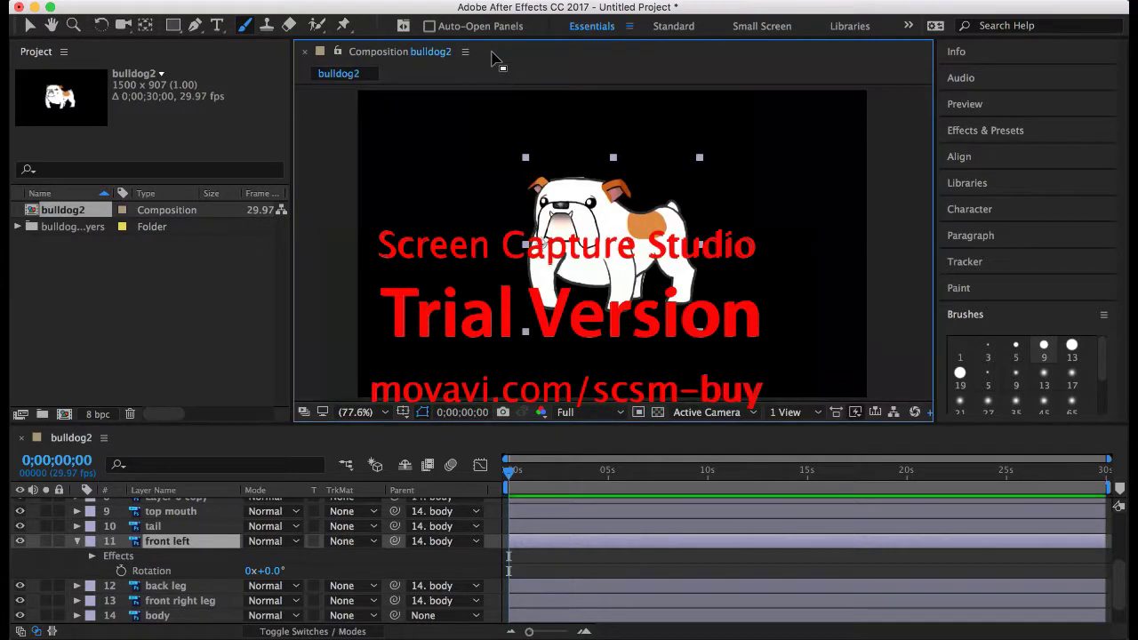
Move the front left layer below the body, test-swing its rotation, reset it to 0°, and preview
{"action": "left_click", "coordinate": [178, 551]}
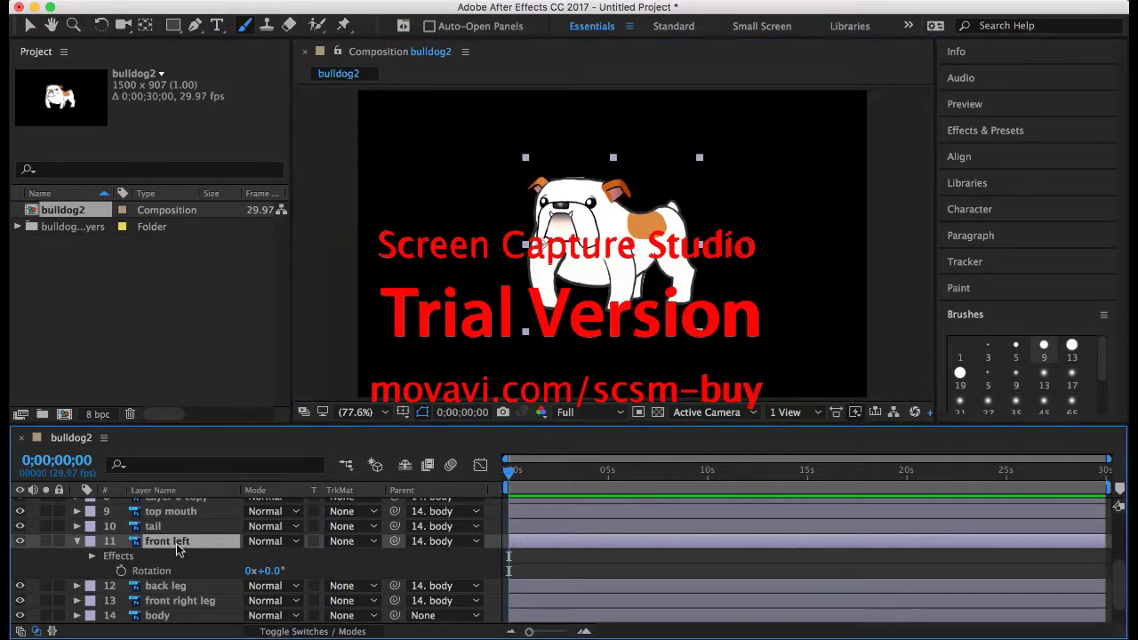
{"action": "left_click_drag", "start_coordinate": [178, 551], "coordinate": [178, 614]}
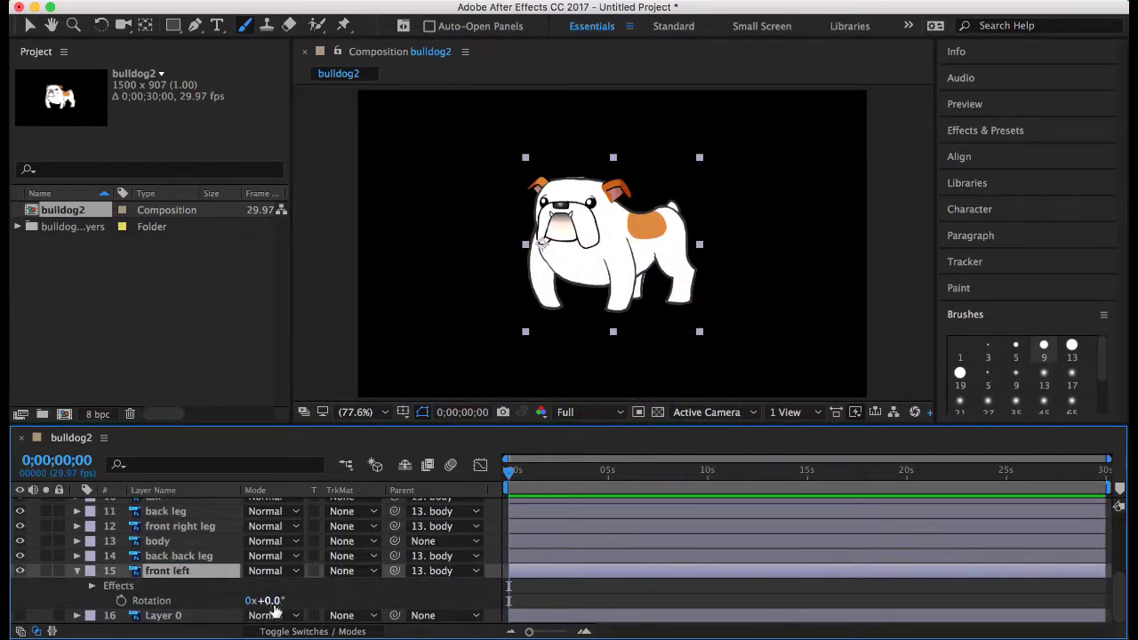
{"action": "mouse_move", "coordinate": [274, 601]}
{"action": "left_mouse_down"}
{"action": "mouse_move", "coordinate": [293, 601]}
{"action": "mouse_move", "coordinate": [267, 601]}
{"action": "left_mouse_up"}
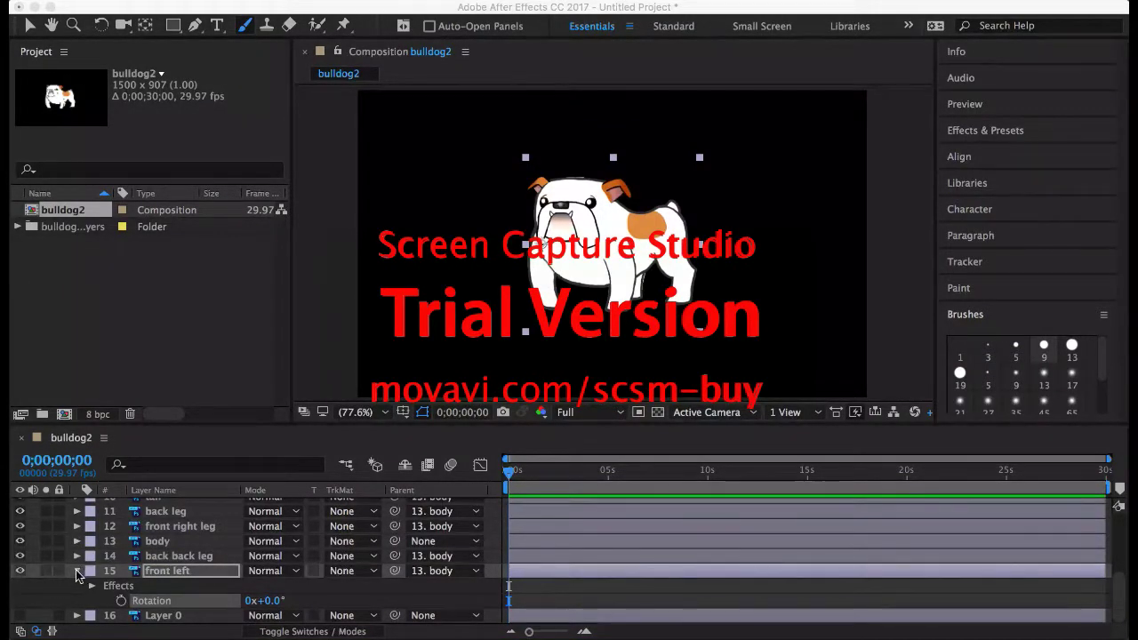
{"action": "left_click", "coordinate": [271, 604]}
{"action": "left_click_drag", "start_coordinate": [266, 601], "coordinate": [267, 601]}
{"action": "key", "text": "KP_Add"}
{"action": "key", "text": "KP_Add"}
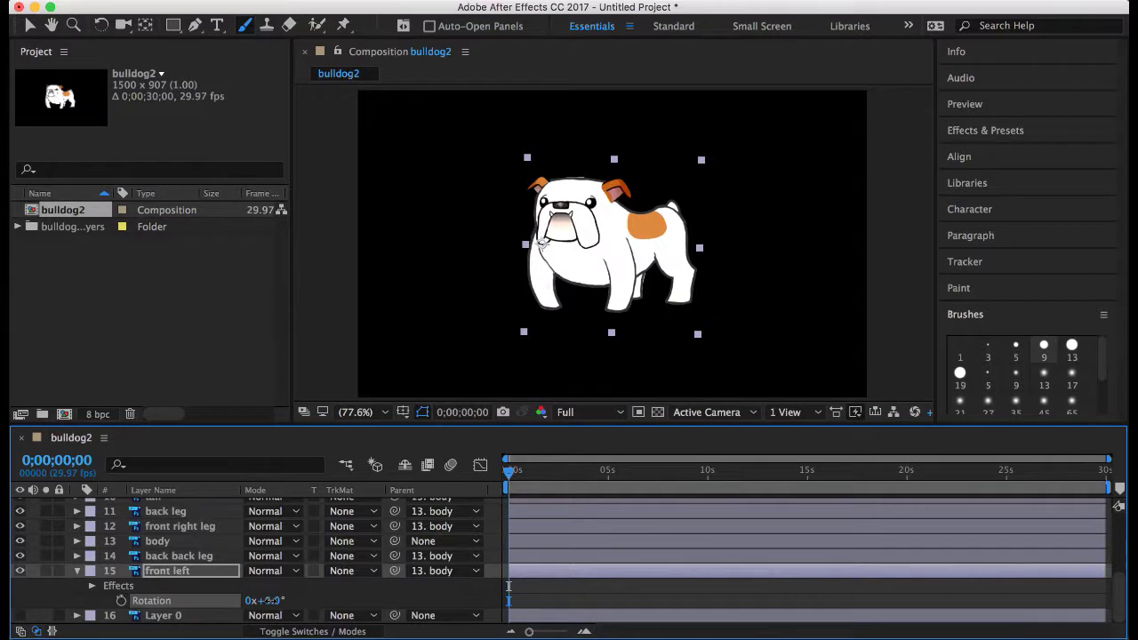
{"action": "key", "text": "space"}
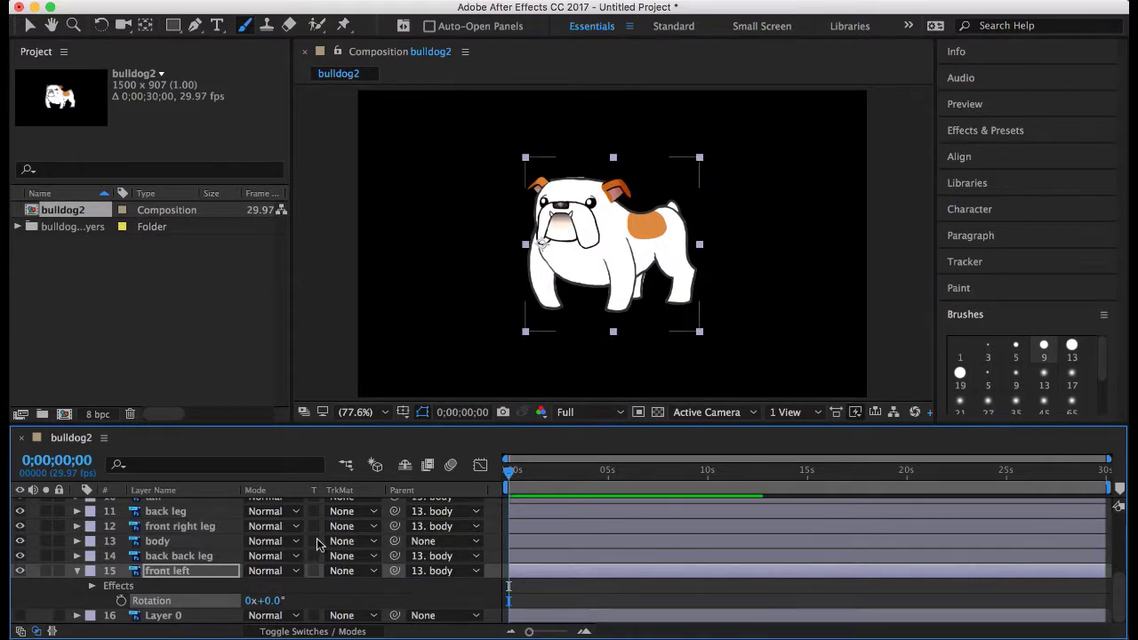
Show the back back leg's Rotation, move its anchor point to the hip, and test-swing it
{"action": "left_click", "coordinate": [78, 555]}
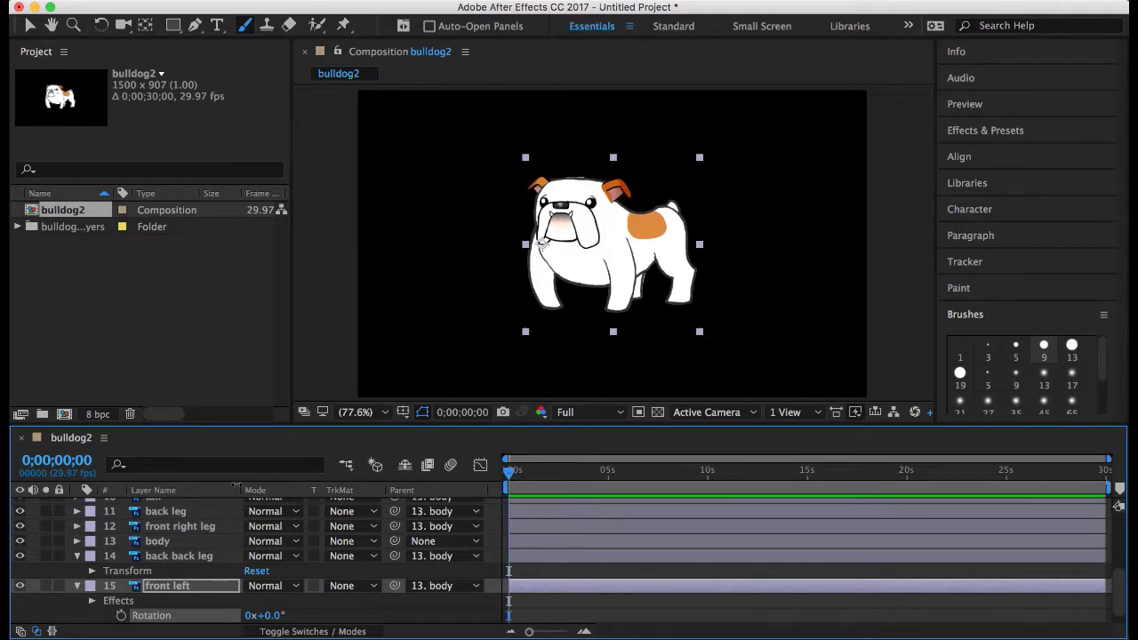
{"action": "key", "text": "r"}
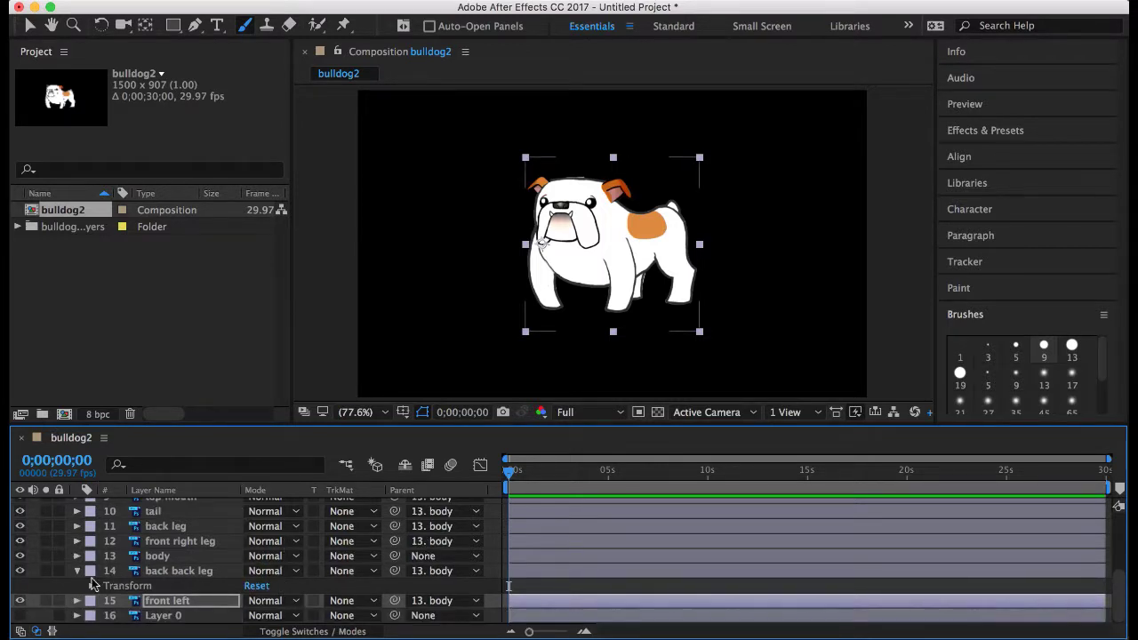
{"action": "left_click", "coordinate": [77, 571]}
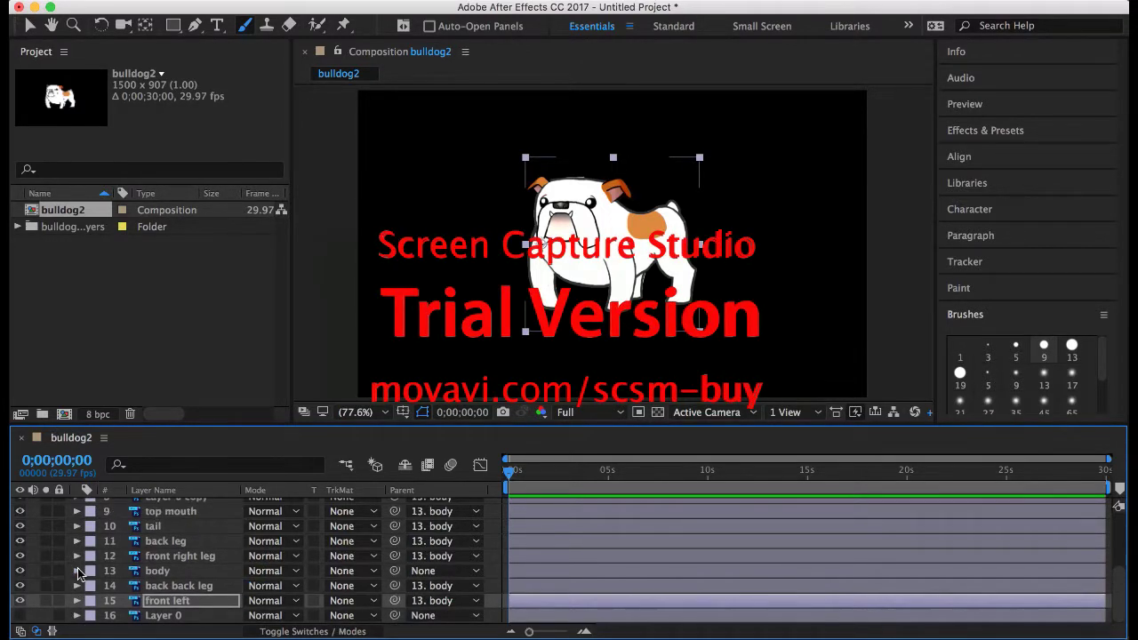
{"action": "left_click", "coordinate": [182, 588]}
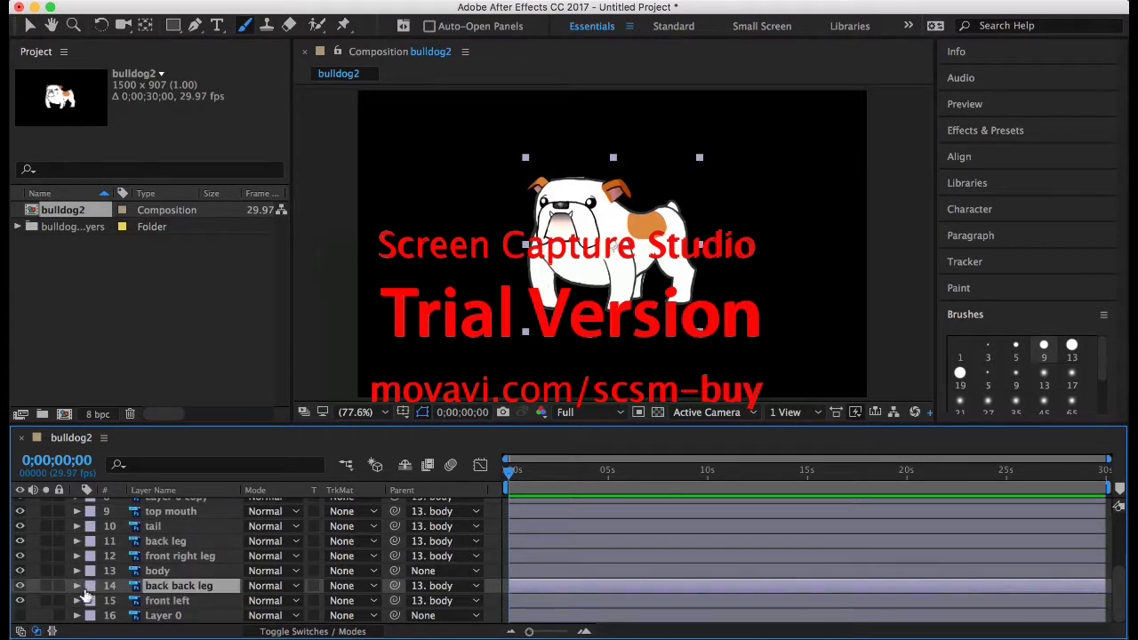
{"action": "key", "text": "r"}
{"action": "left_click_drag", "start_coordinate": [265, 601], "coordinate": [508, 601]}
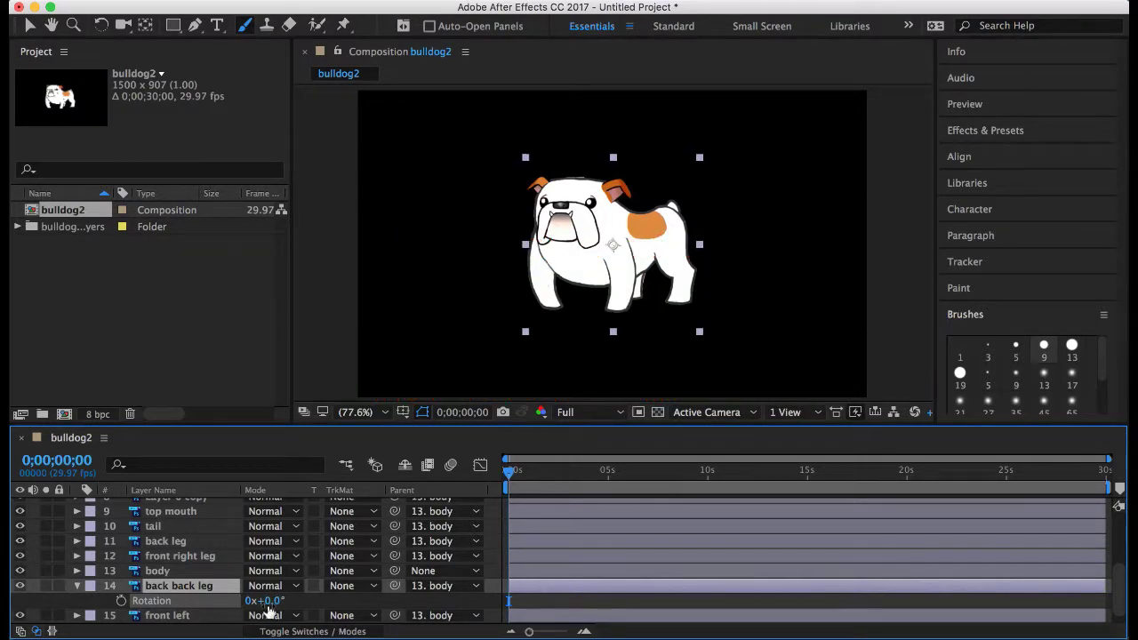
{"action": "key", "text": "y"}
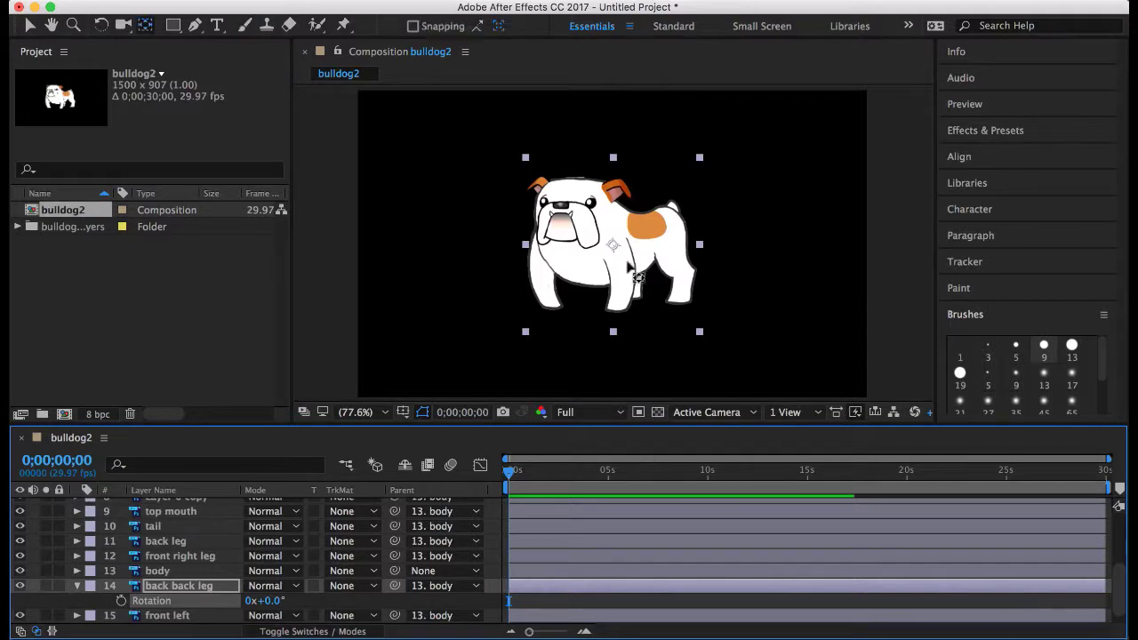
{"action": "left_click_drag", "start_coordinate": [612, 244], "coordinate": [630, 255]}
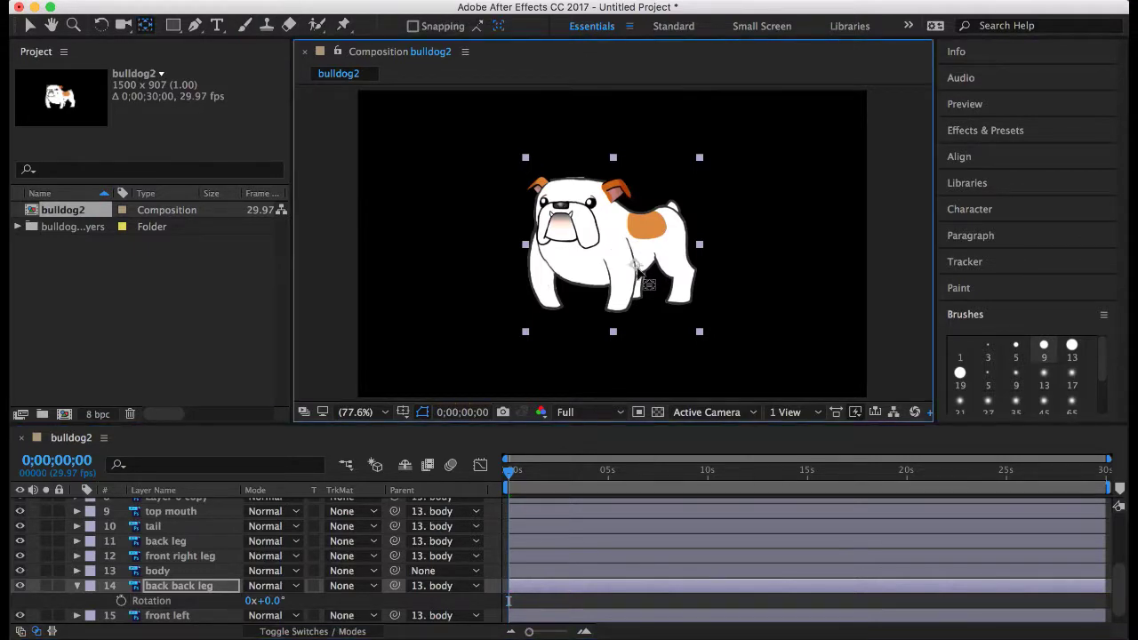
{"action": "key", "text": "ctrl+b"}
{"action": "mouse_move", "coordinate": [266, 601]}
{"action": "left_mouse_down"}
{"action": "mouse_move", "coordinate": [282, 601]}
{"action": "mouse_move", "coordinate": [251, 601]}
{"action": "mouse_move", "coordinate": [278, 604]}
{"action": "left_mouse_up"}
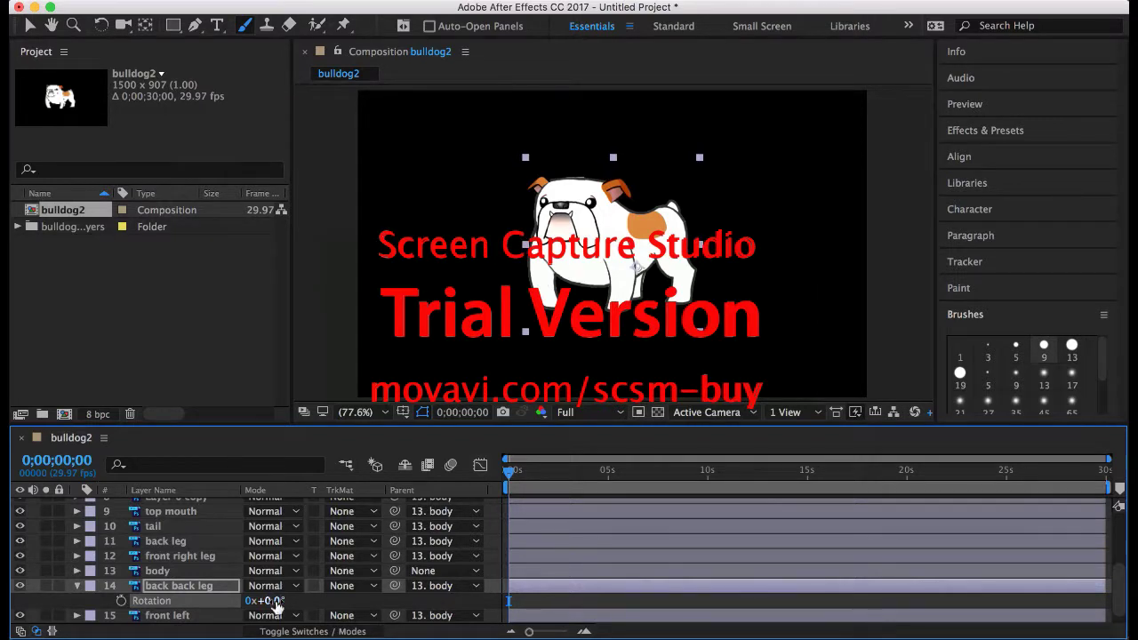
Rotate the back leg layer to 5°, leaving the front right leg at 0°, and briefly inspect it in the Layer panel
{"action": "left_click", "coordinate": [187, 558]}
{"action": "key", "text": "r"}
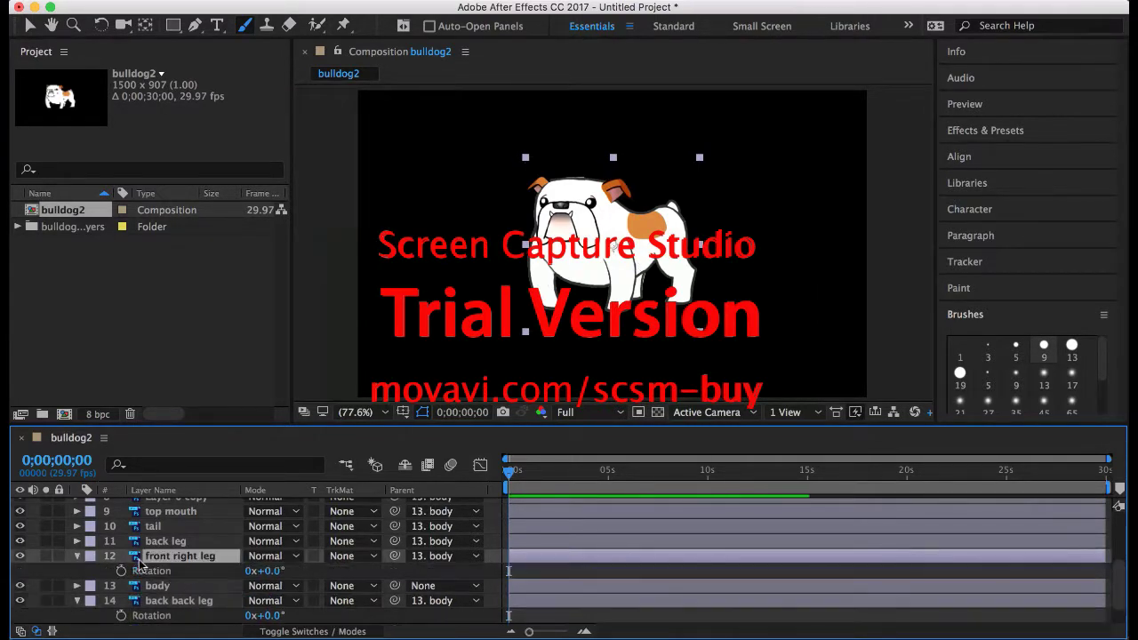
{"action": "mouse_move", "coordinate": [274, 571]}
{"action": "left_mouse_down"}
{"action": "mouse_move", "coordinate": [289, 570]}
{"action": "mouse_move", "coordinate": [273, 571]}
{"action": "mouse_move", "coordinate": [282, 580]}
{"action": "left_mouse_up"}
{"action": "left_click", "coordinate": [201, 542]}
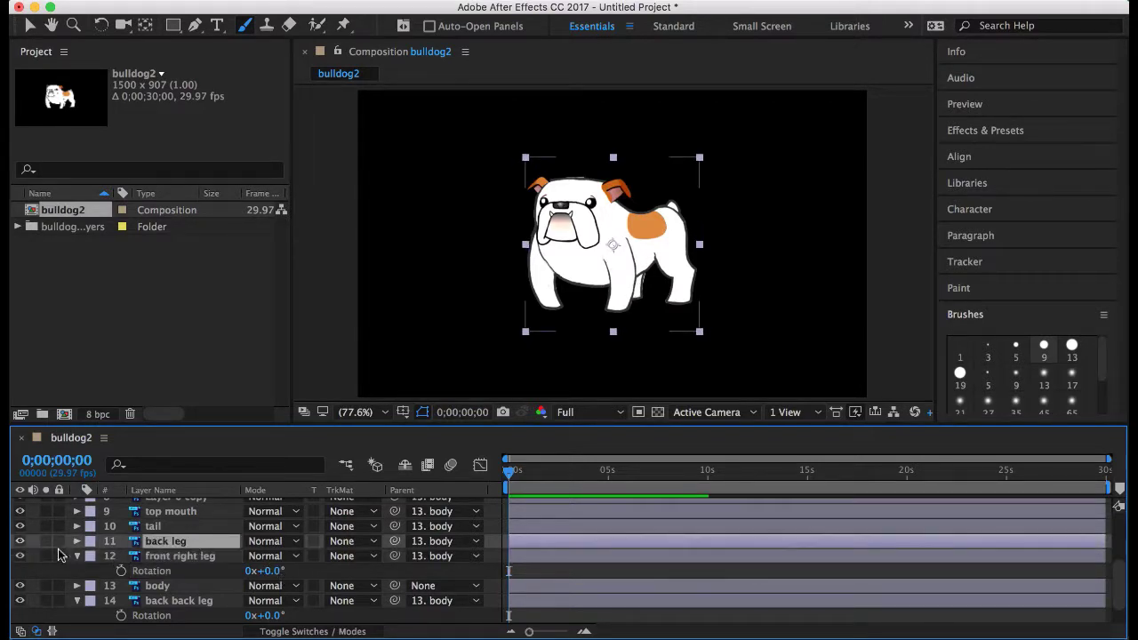
{"action": "key", "text": "r"}
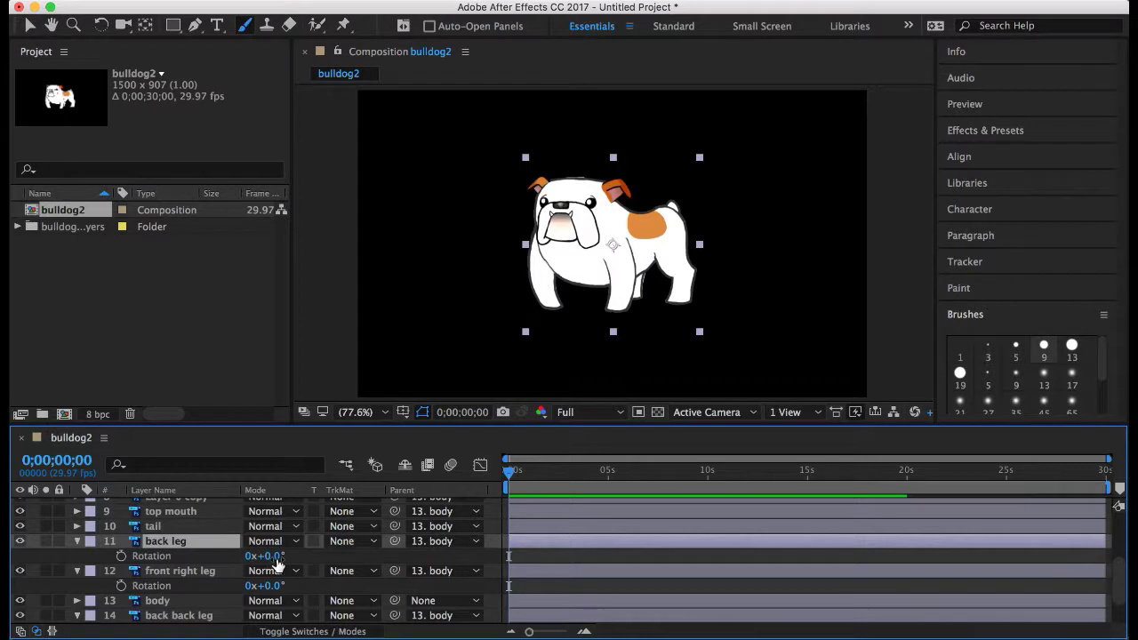
{"action": "mouse_move", "coordinate": [277, 562]}
{"action": "left_mouse_down"}
{"action": "mouse_move", "coordinate": [309, 562]}
{"action": "mouse_move", "coordinate": [264, 556]}
{"action": "left_mouse_up"}
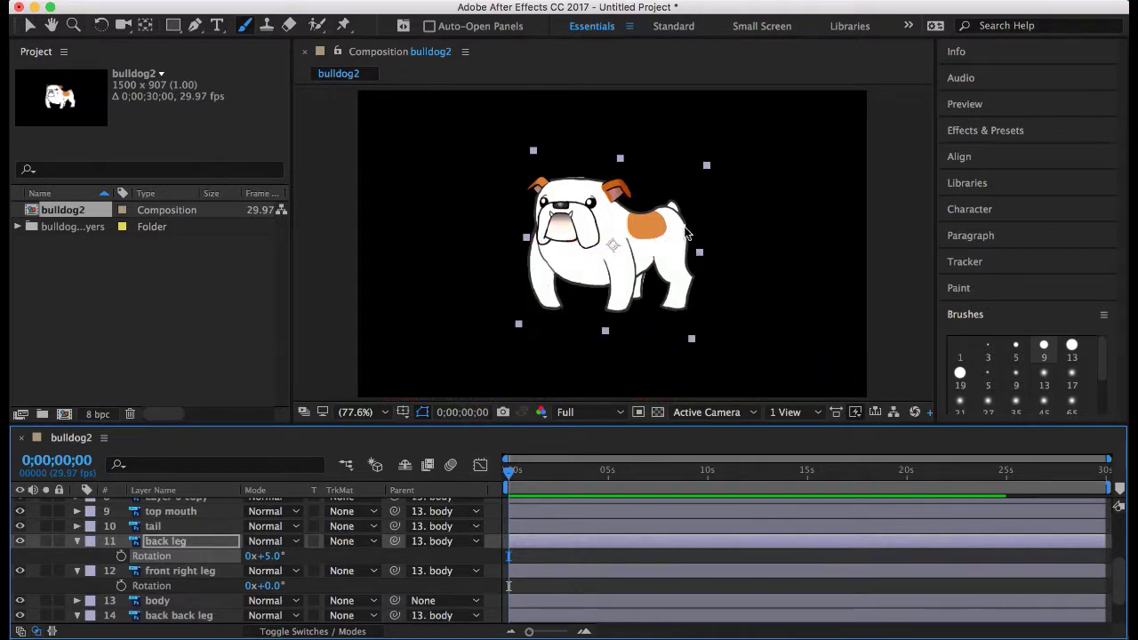
{"action": "double_click", "coordinate": [226, 540]}
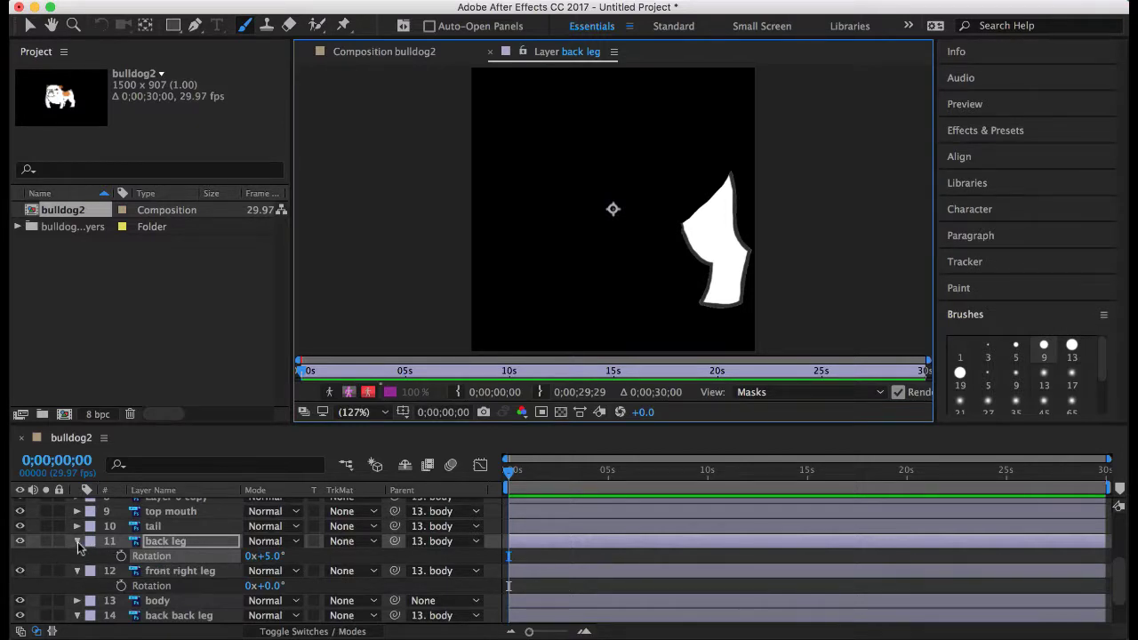
{"action": "left_click", "coordinate": [493, 52]}
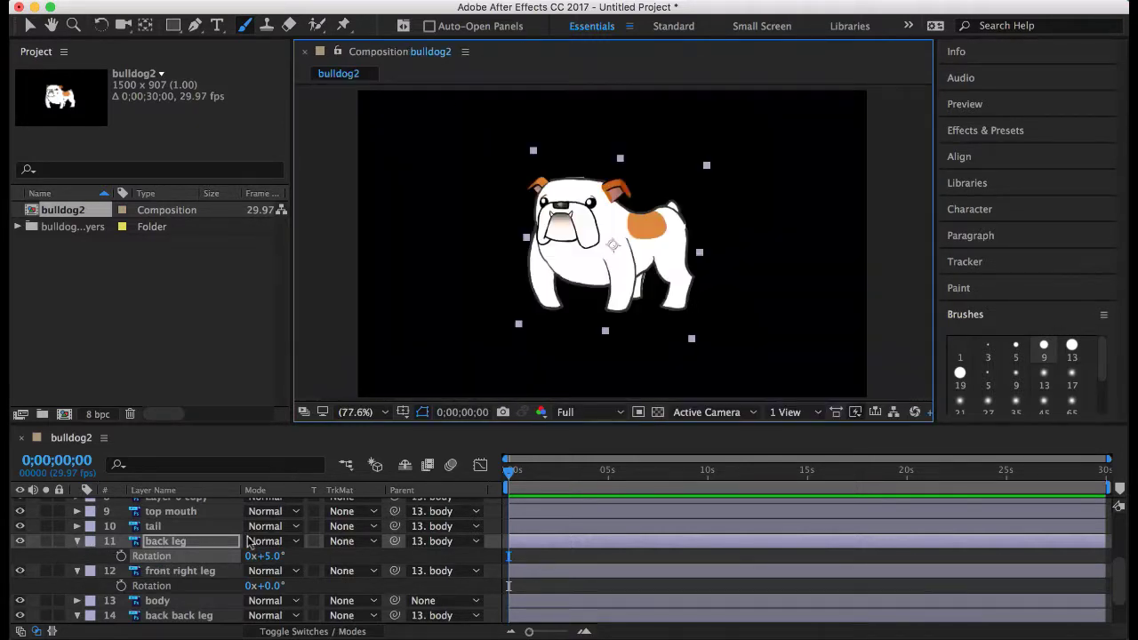
{"action": "double_click", "coordinate": [157, 601]}
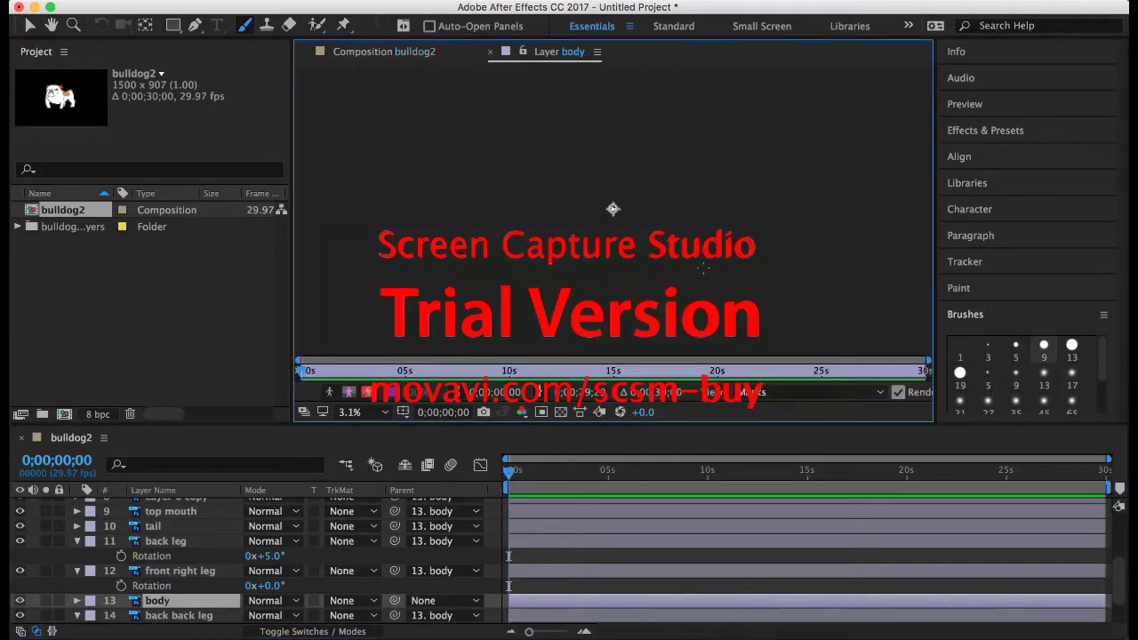
{"action": "left_click", "coordinate": [362, 410]}
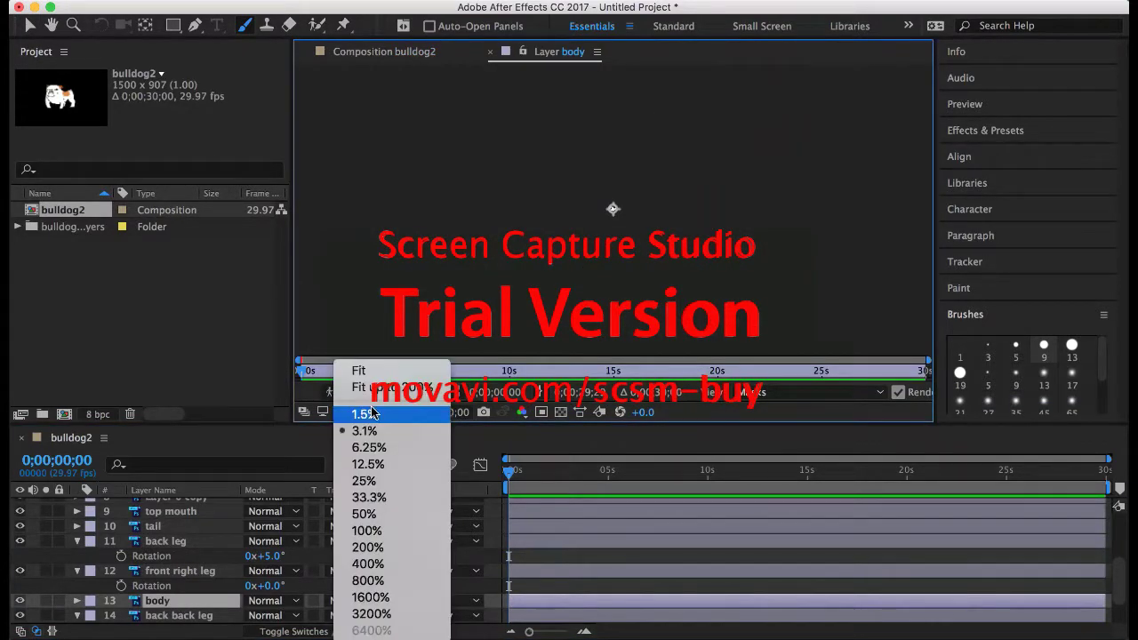
{"action": "left_click", "coordinate": [372, 372]}
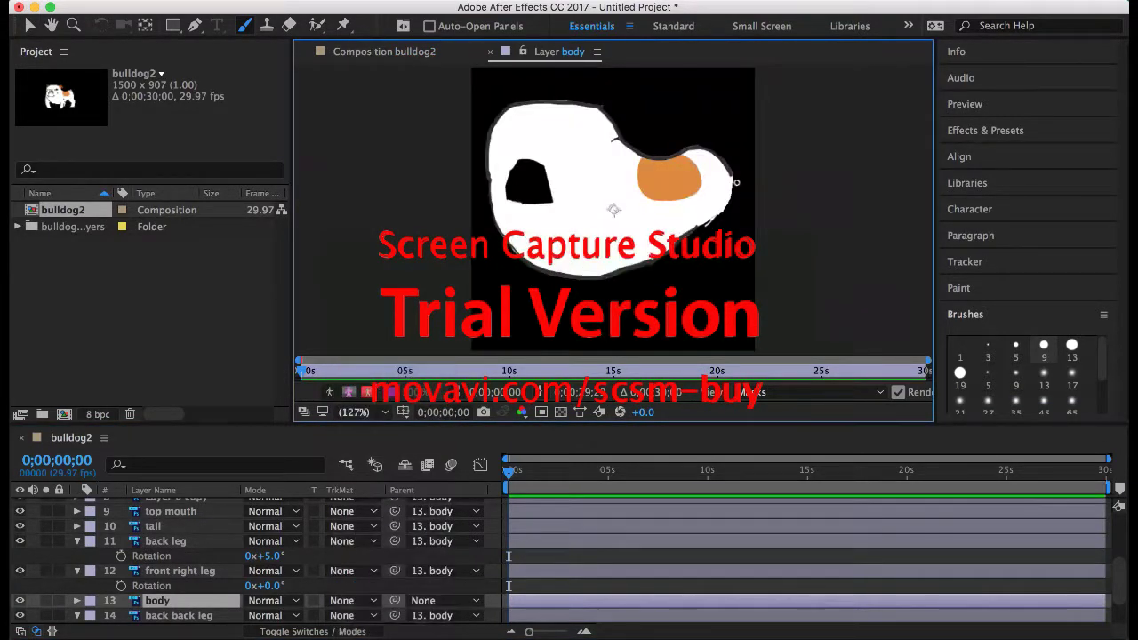
{"action": "left_click", "coordinate": [989, 290]}
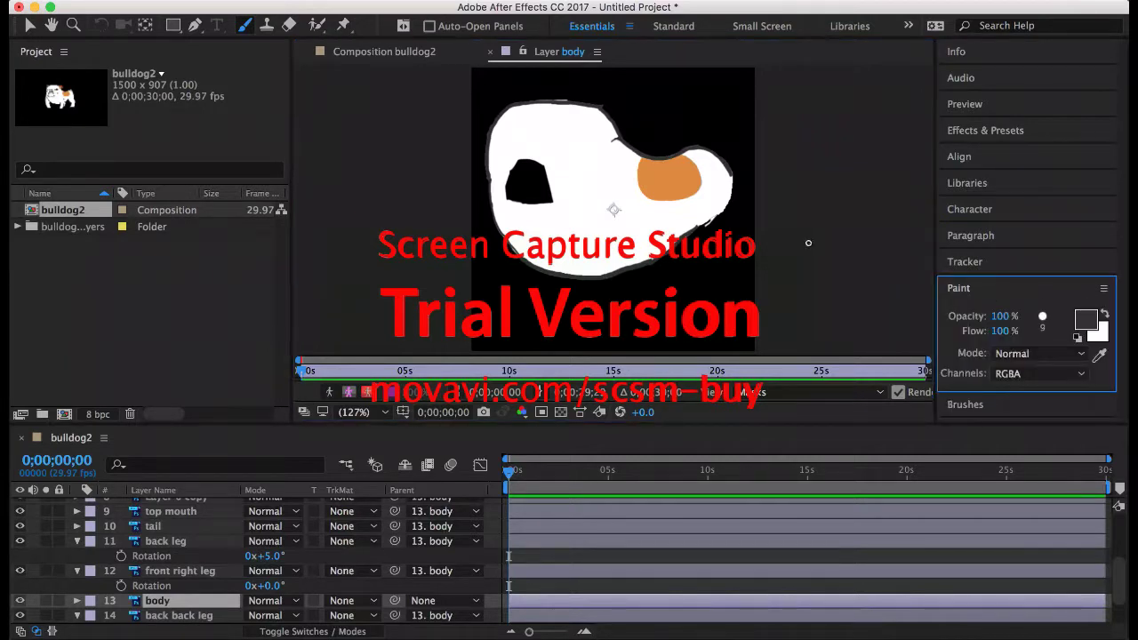
{"action": "left_click", "coordinate": [729, 176]}
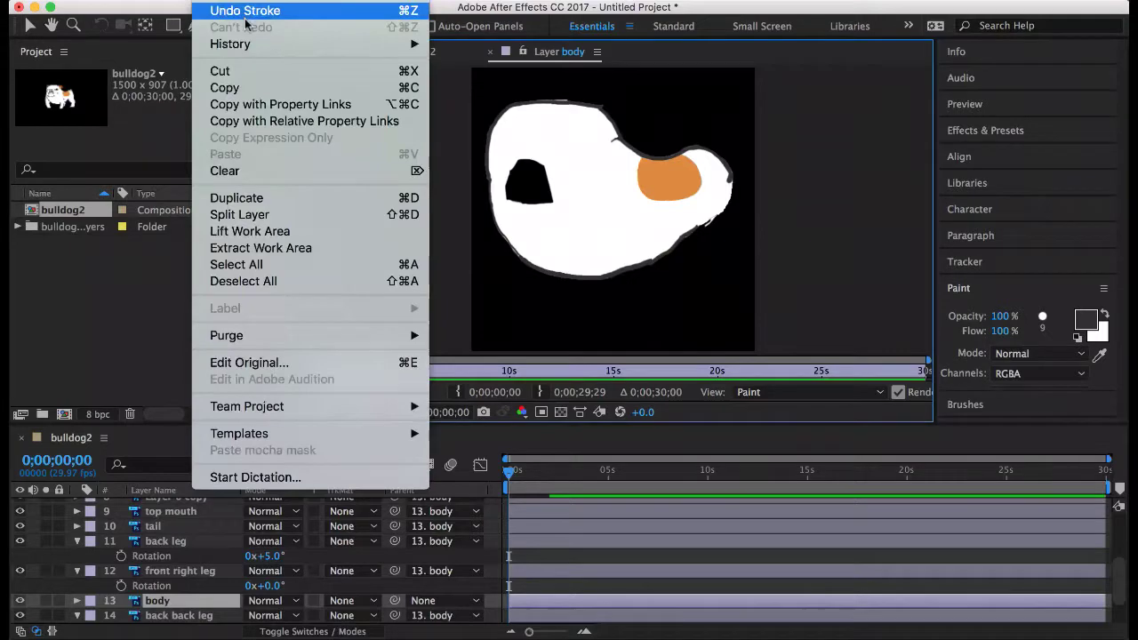
{"action": "left_click", "coordinate": [233, 11]}
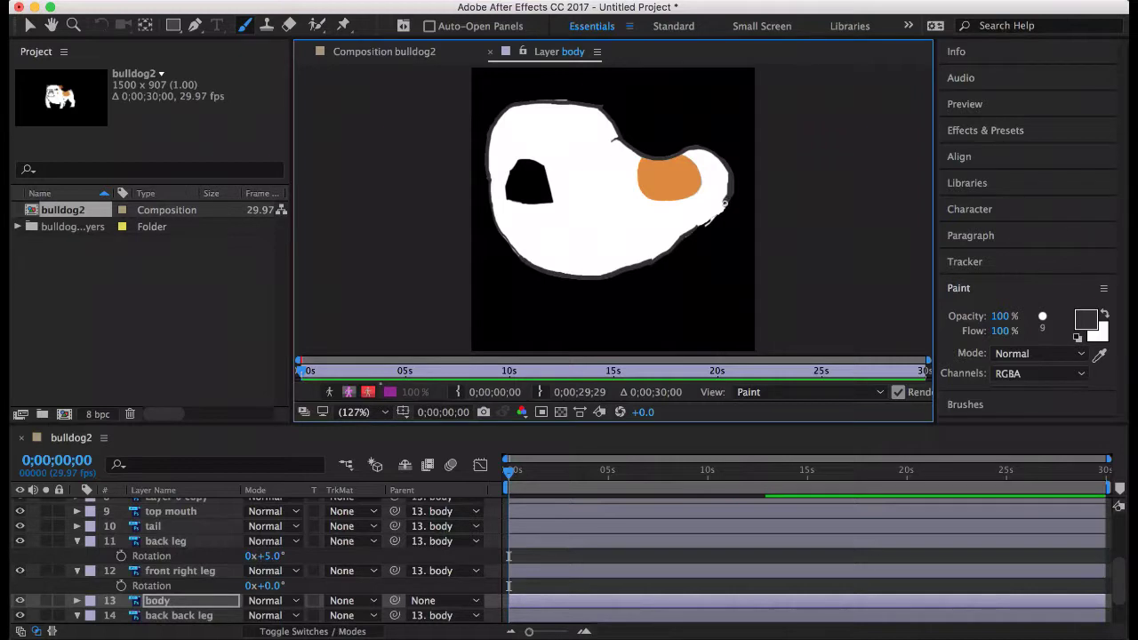
{"action": "left_click", "coordinate": [236, 495]}
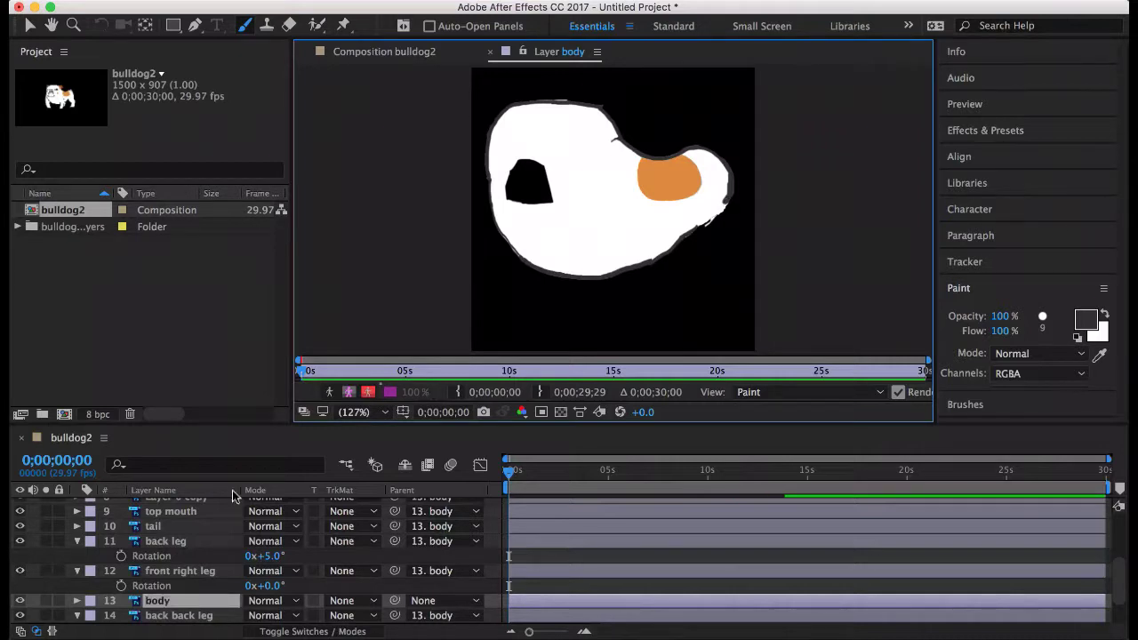
{"action": "left_click", "coordinate": [490, 52]}
{"action": "scroll", "coordinate": [267, 551], "scroll_direction": "up", "scroll_amount": 3}
{"action": "scroll", "coordinate": [266, 551], "scroll_direction": "up", "scroll_amount": 2}
{"action": "scroll", "coordinate": [267, 551], "scroll_direction": "down", "scroll_amount": 3}
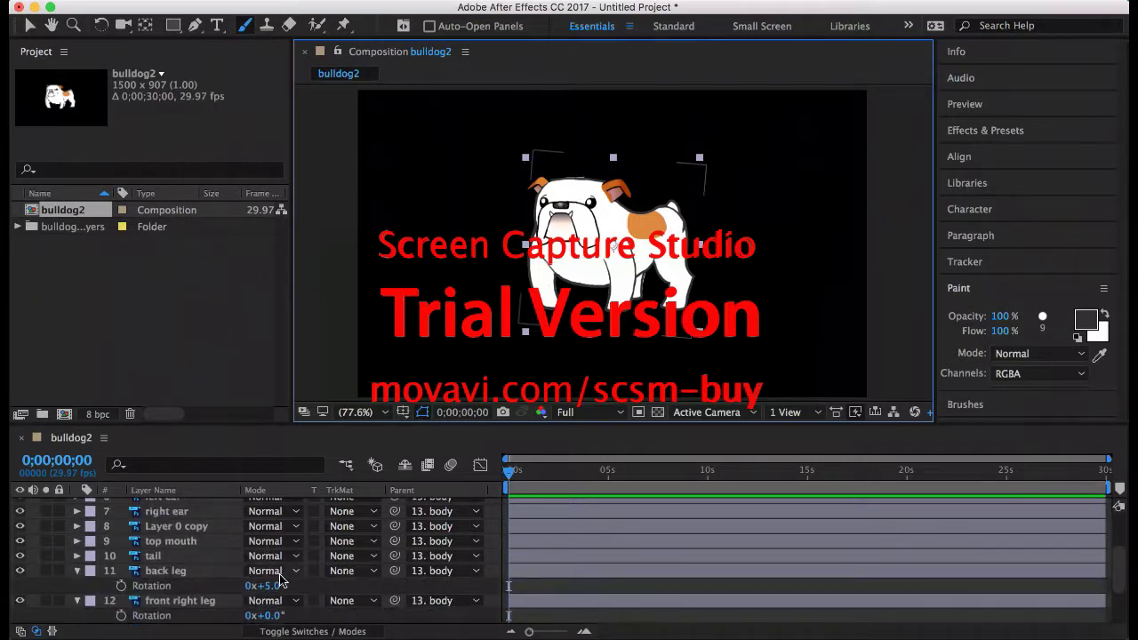
Swap the body layer's paint colours and settle the back leg's Rotation at 1°
{"action": "left_click_drag", "start_coordinate": [271, 587], "coordinate": [276, 593]}
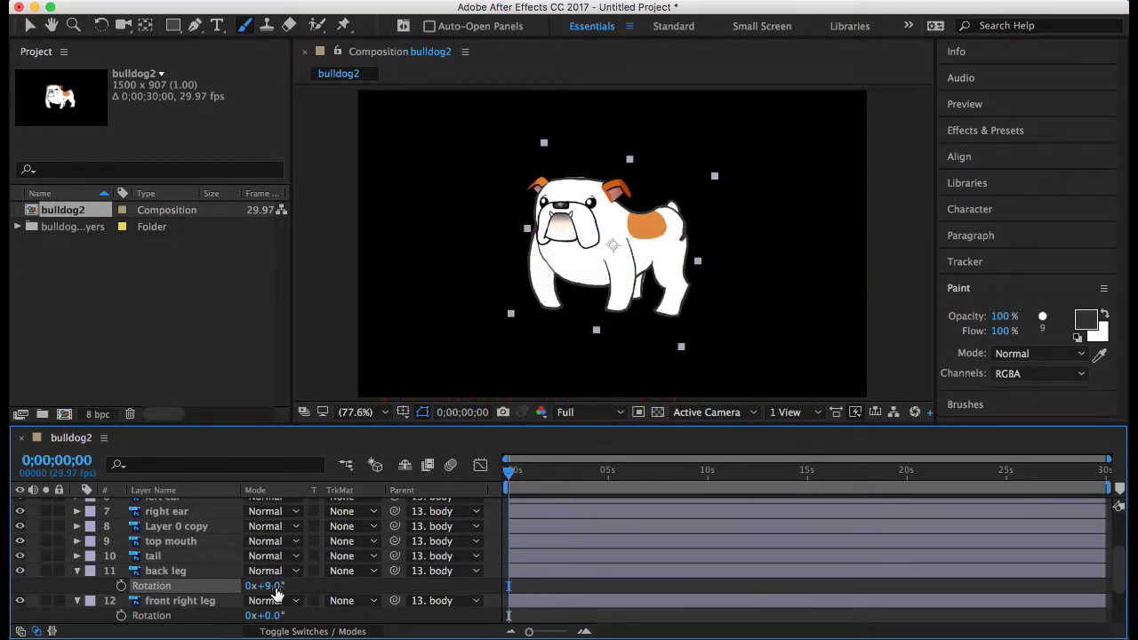
{"action": "scroll", "coordinate": [231, 593], "scroll_direction": "down", "scroll_amount": 3}
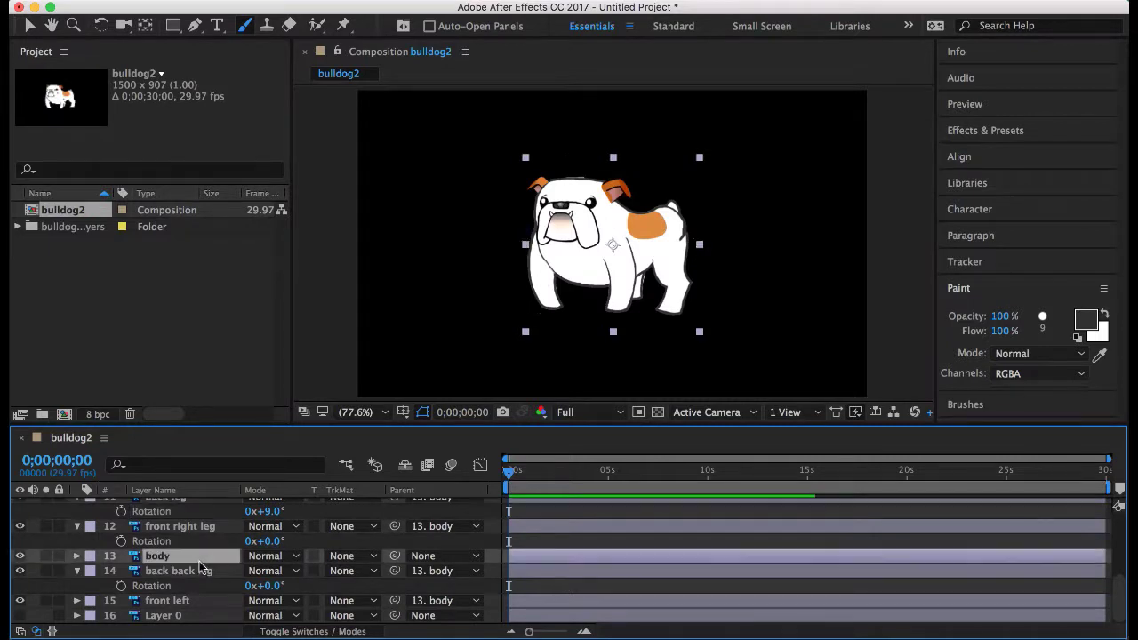
{"action": "double_click", "coordinate": [199, 561]}
{"action": "left_click", "coordinate": [1111, 321]}
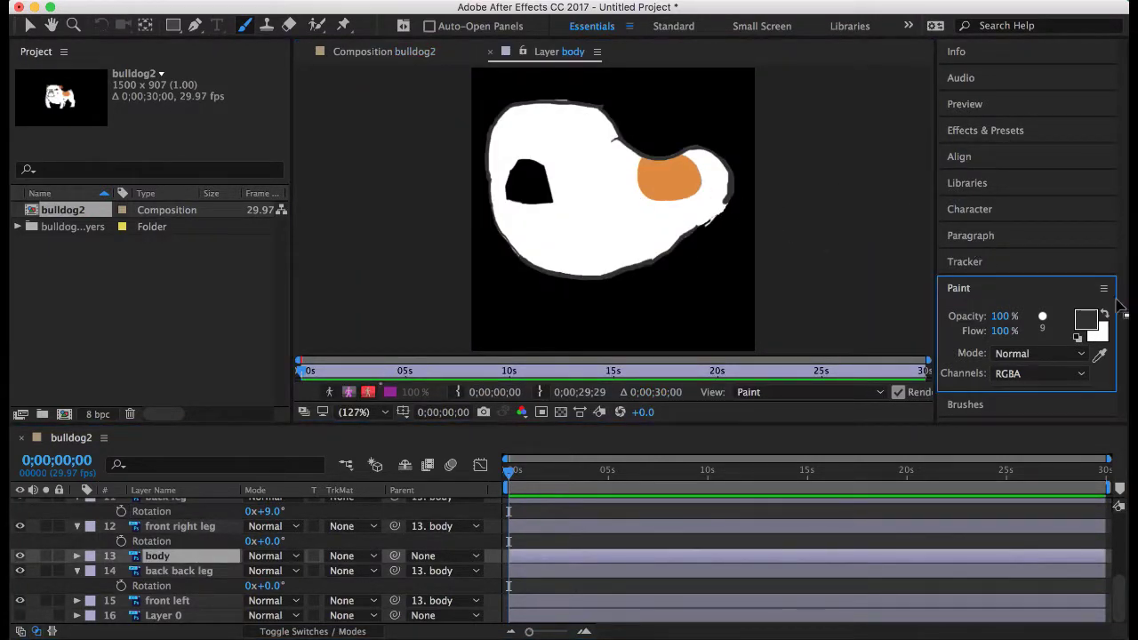
{"action": "left_click", "coordinate": [1105, 316]}
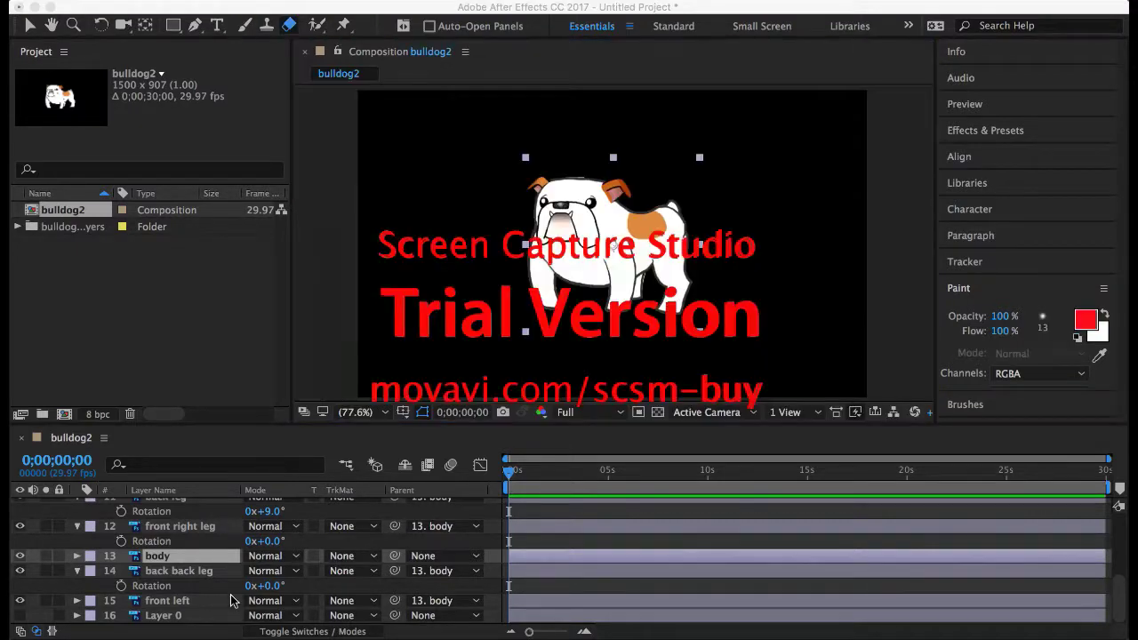
{"action": "scroll", "coordinate": [233, 591], "scroll_direction": "up", "scroll_amount": 2}
{"action": "left_click_drag", "start_coordinate": [276, 561], "coordinate": [264, 555]}
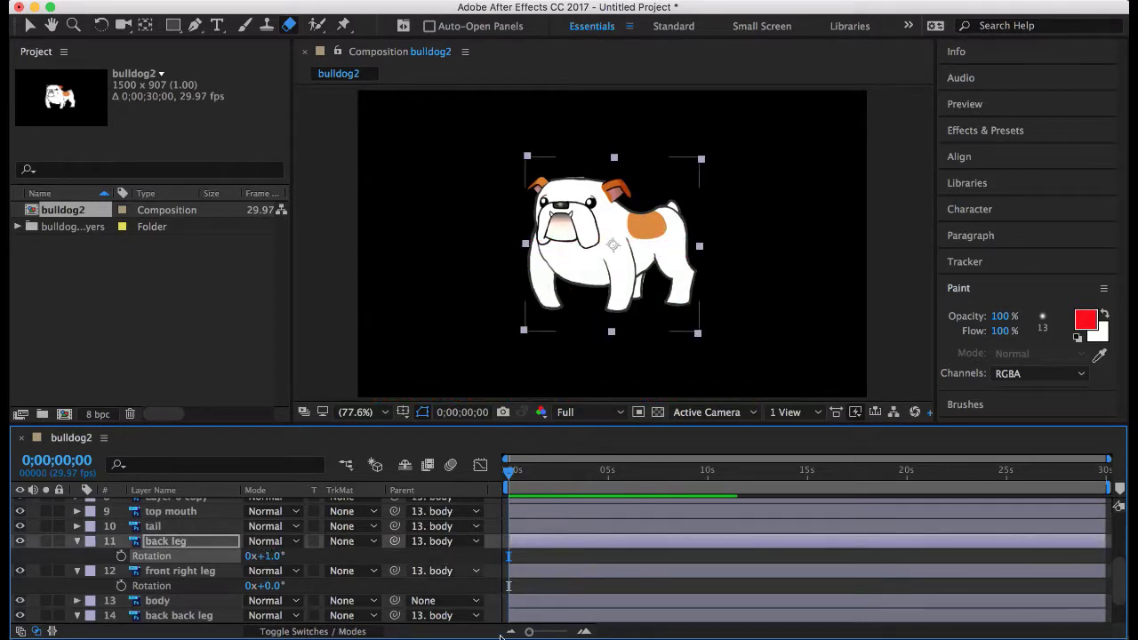
Move the back leg's anchor point to its hip and test-swing it, leaving Rotation at 6°
{"action": "key", "text": "y"}
{"action": "left_click_drag", "start_coordinate": [610, 245], "coordinate": [673, 236]}
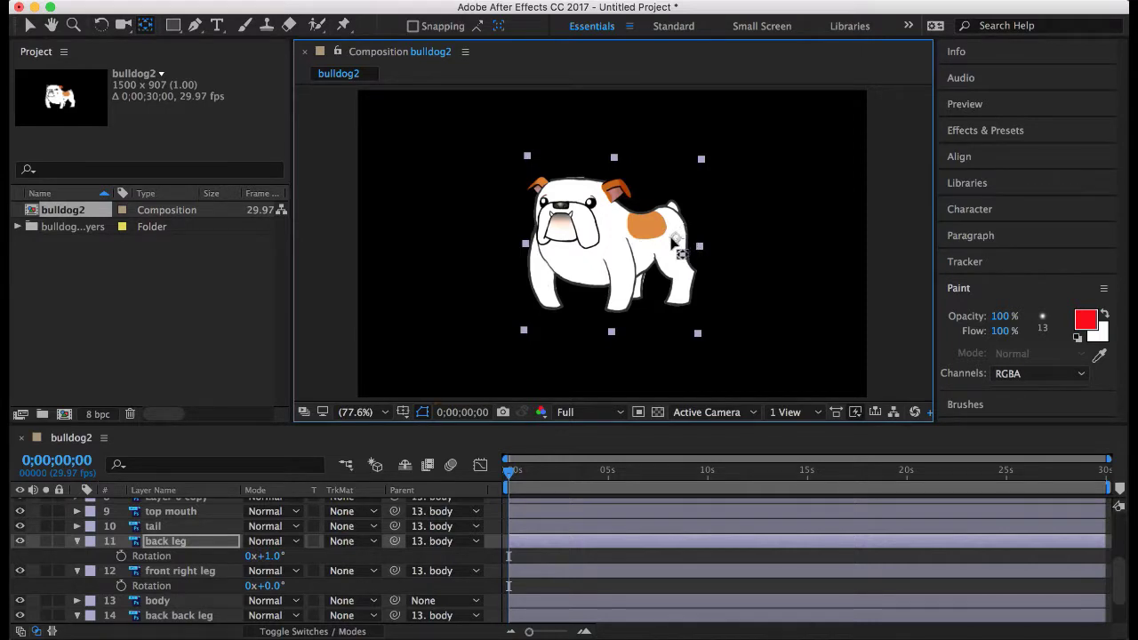
{"action": "key", "text": "ctrl+b"}
{"action": "mouse_move", "coordinate": [269, 556]}
{"action": "left_mouse_down"}
{"action": "mouse_move", "coordinate": [285, 555]}
{"action": "mouse_move", "coordinate": [269, 556]}
{"action": "left_mouse_up"}
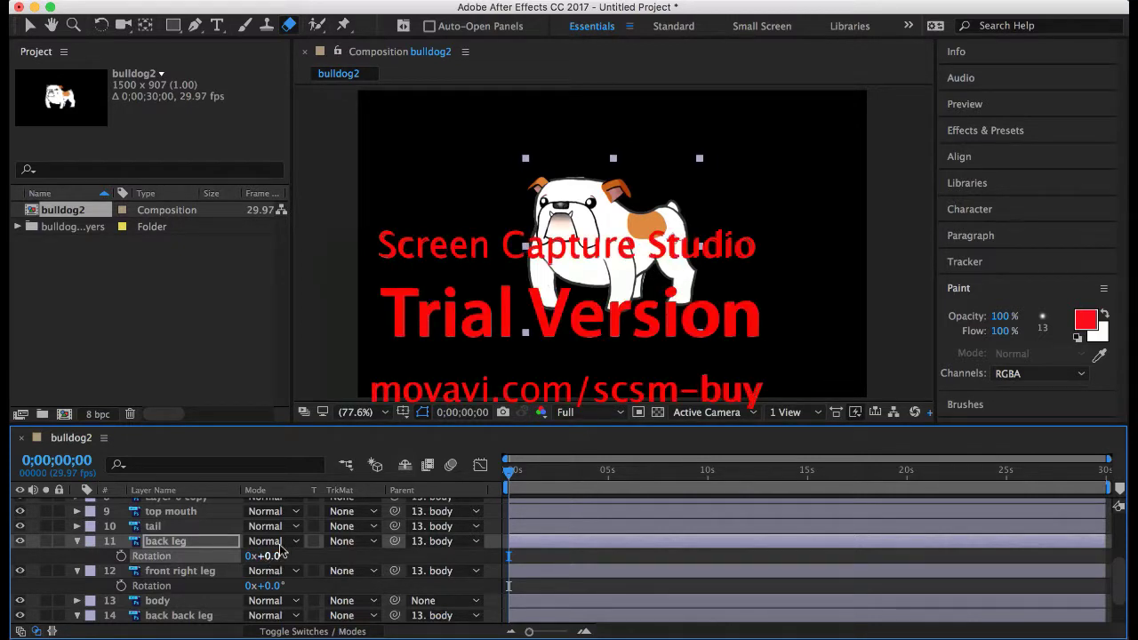
{"action": "key", "text": "y"}
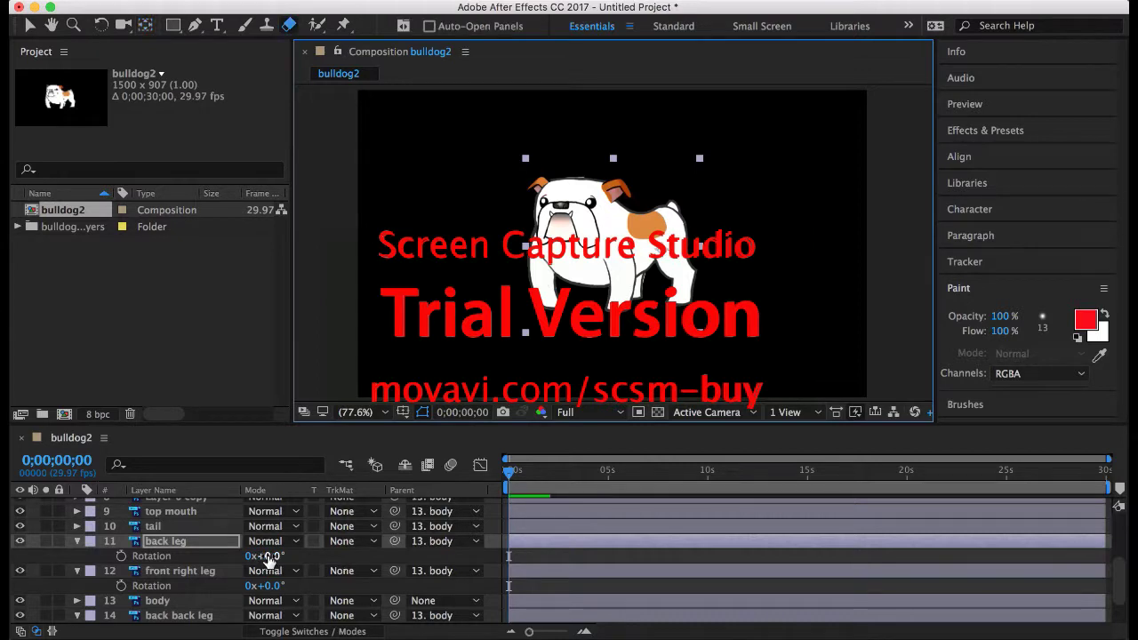
{"action": "left_click_drag", "start_coordinate": [266, 558], "coordinate": [271, 557]}
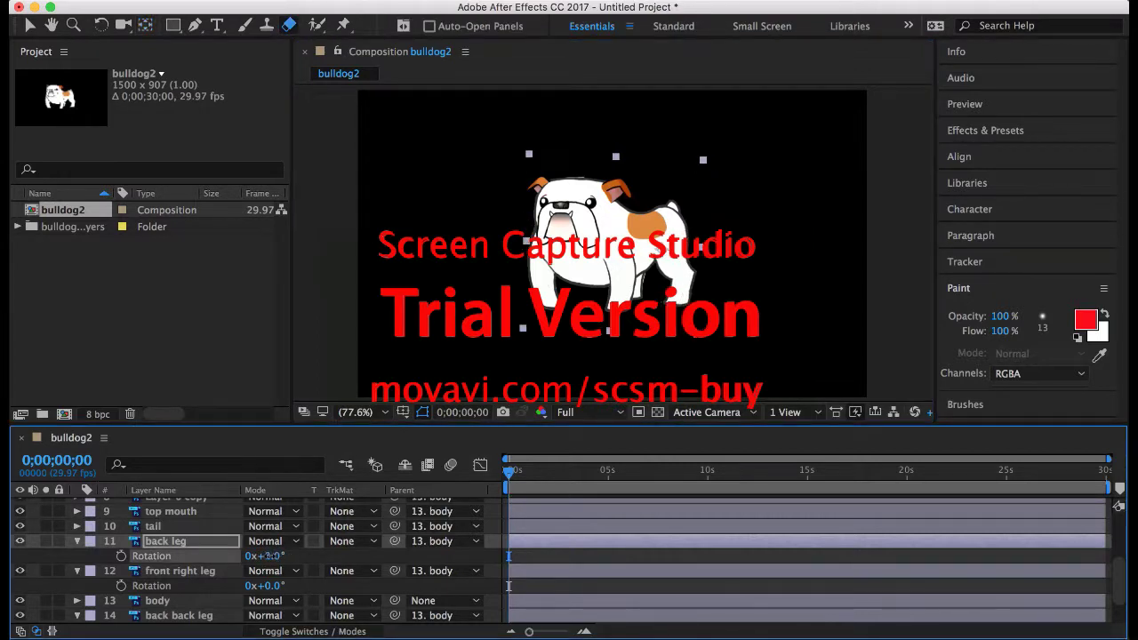
{"action": "key", "text": "y"}
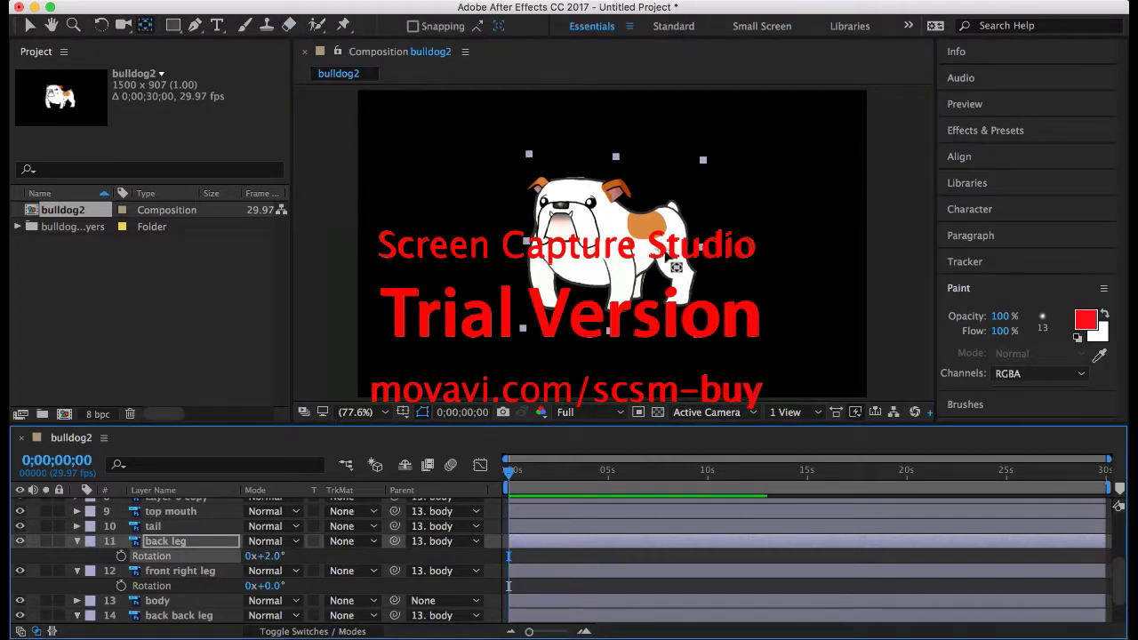
{"action": "left_click_drag", "start_coordinate": [693, 237], "coordinate": [665, 232]}
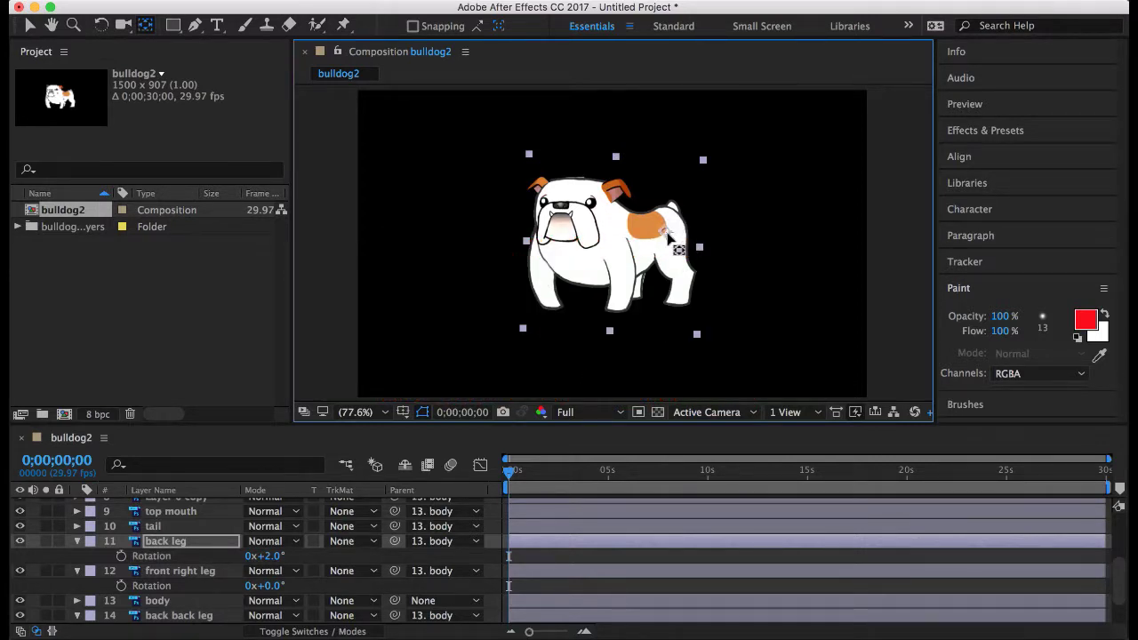
{"action": "mouse_move", "coordinate": [266, 556]}
{"action": "left_mouse_down"}
{"action": "mouse_move", "coordinate": [288, 556]}
{"action": "mouse_move", "coordinate": [271, 559]}
{"action": "left_mouse_up"}
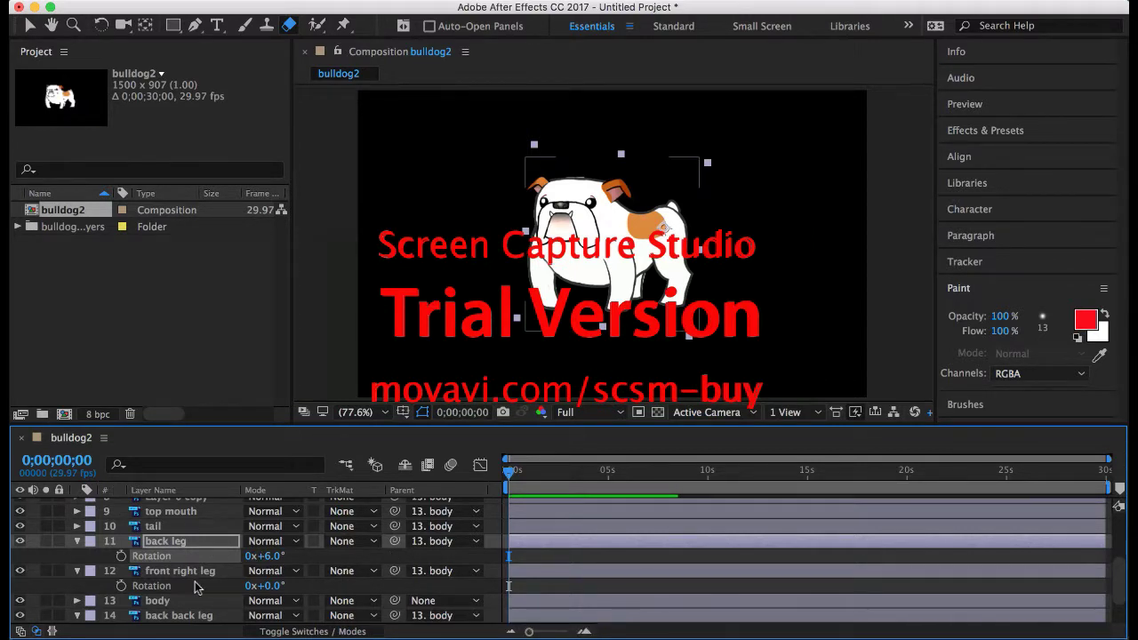
Collapse the leg layers and remove the body layer's Rotation keyframes
{"action": "left_click", "coordinate": [77, 541]}
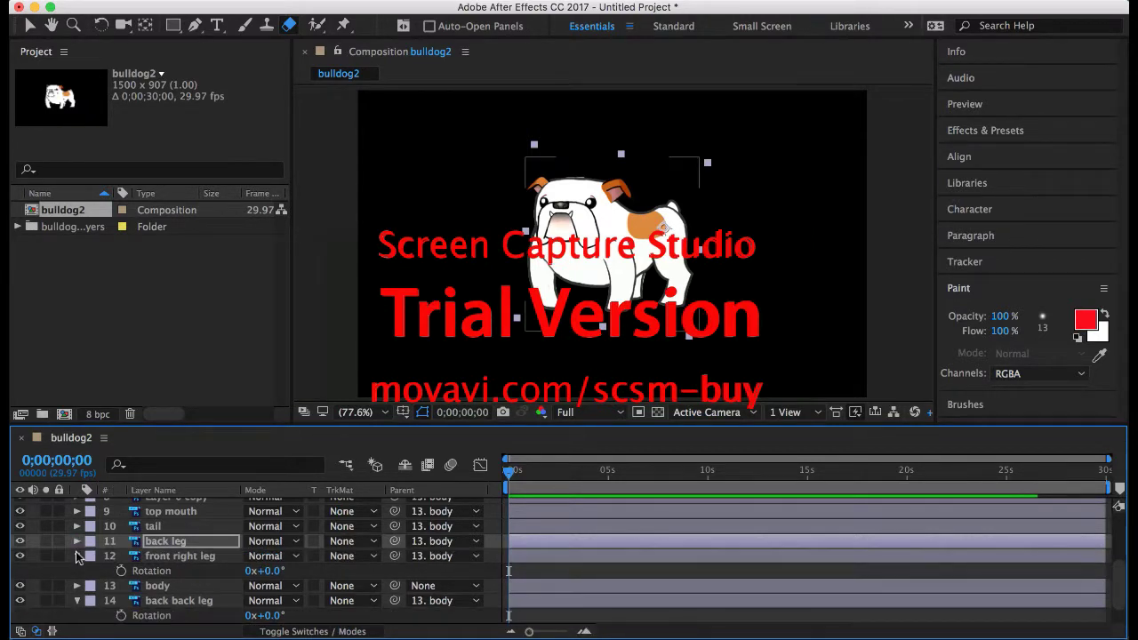
{"action": "left_click", "coordinate": [77, 556]}
{"action": "left_click", "coordinate": [77, 586]}
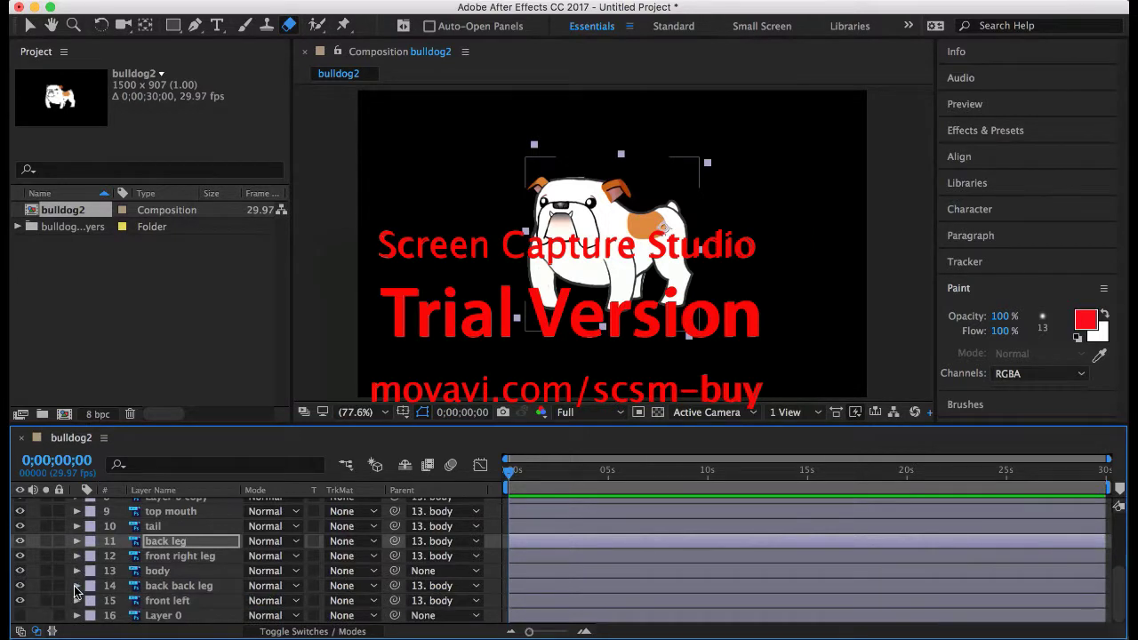
{"action": "left_click", "coordinate": [195, 557]}
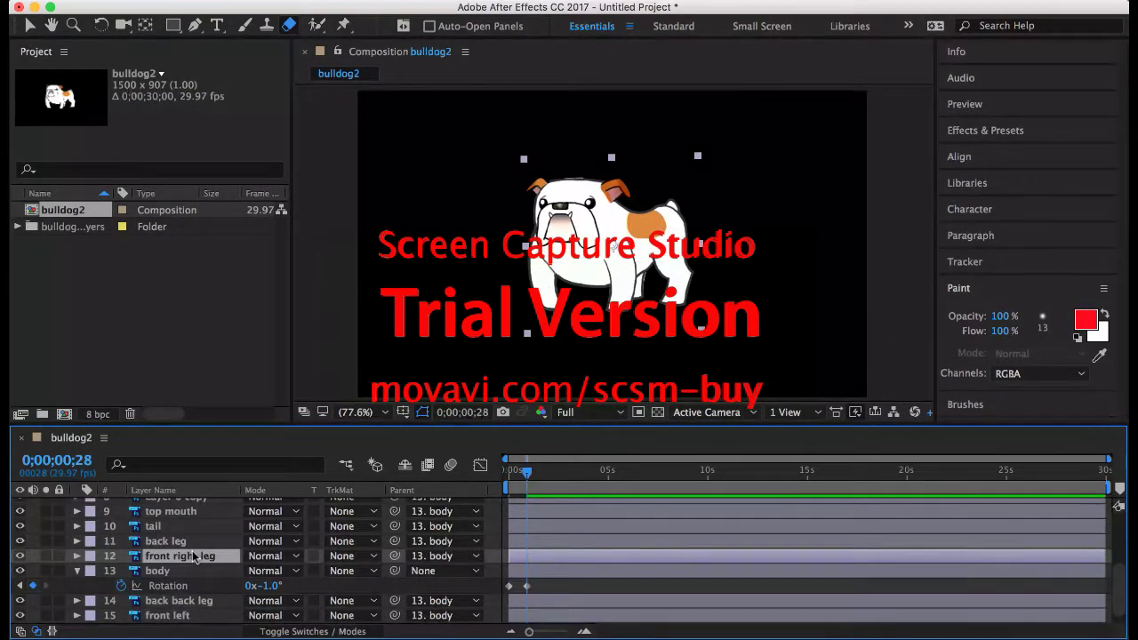
{"action": "left_click", "coordinate": [122, 586]}
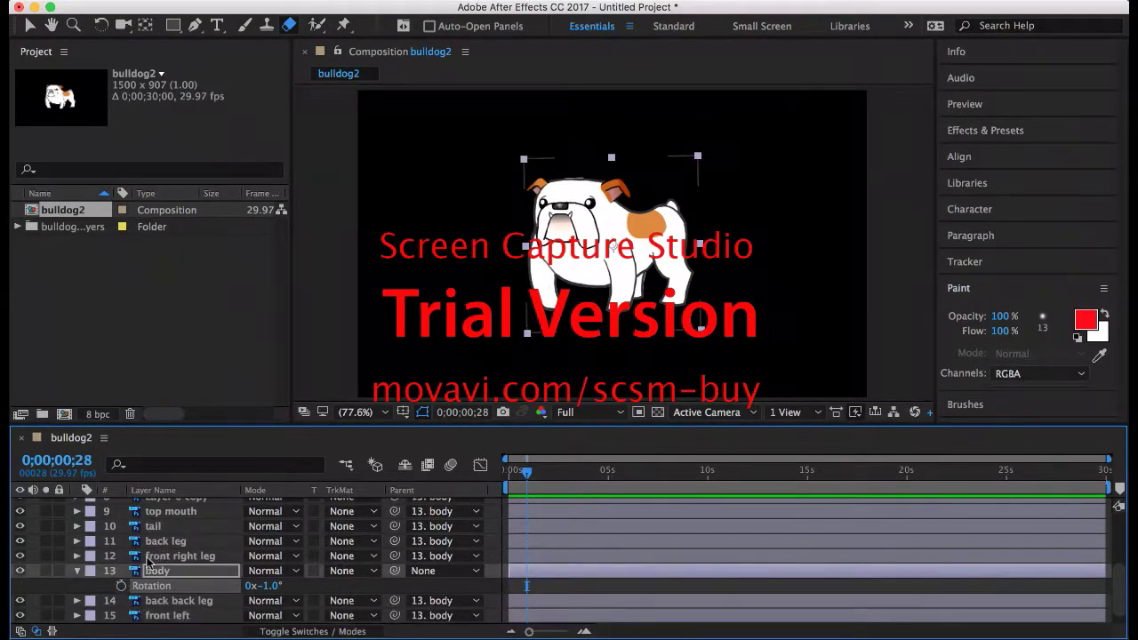
Add a 0° Rotation keyframe on the front right leg at 0;00;00;28
{"action": "left_click", "coordinate": [155, 557]}
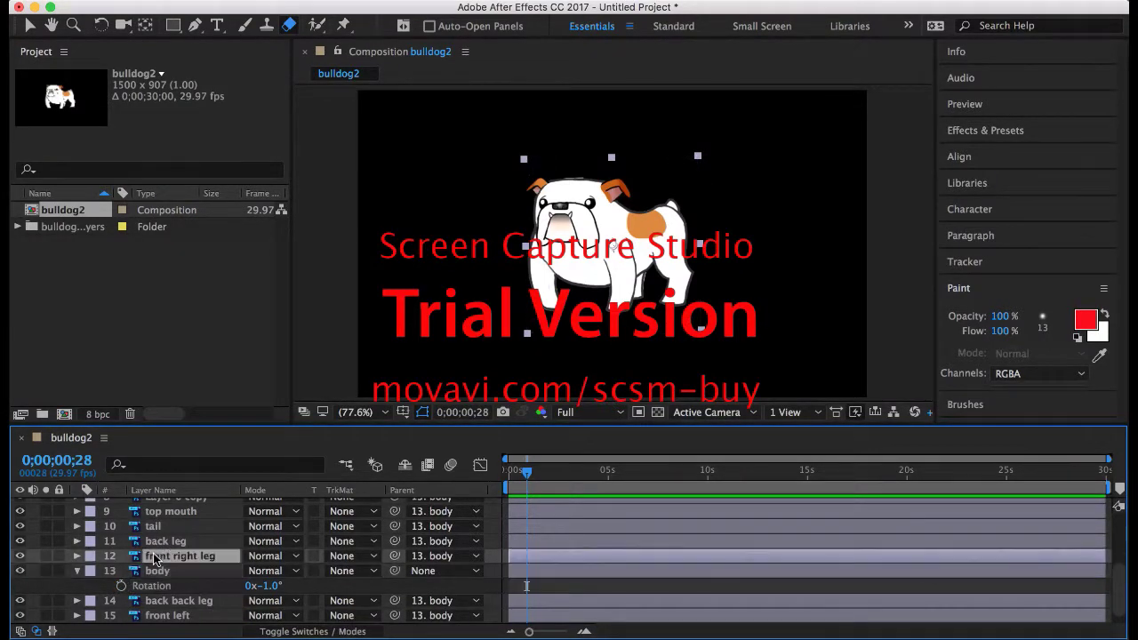
{"action": "left_click", "coordinate": [20, 557]}
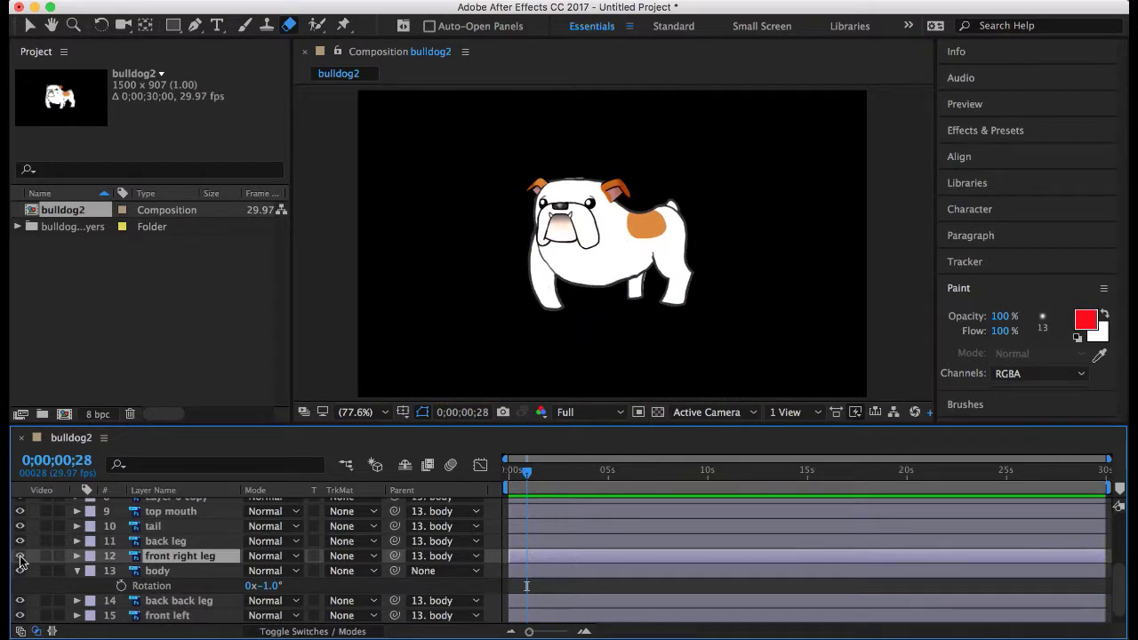
{"action": "left_click", "coordinate": [19, 557]}
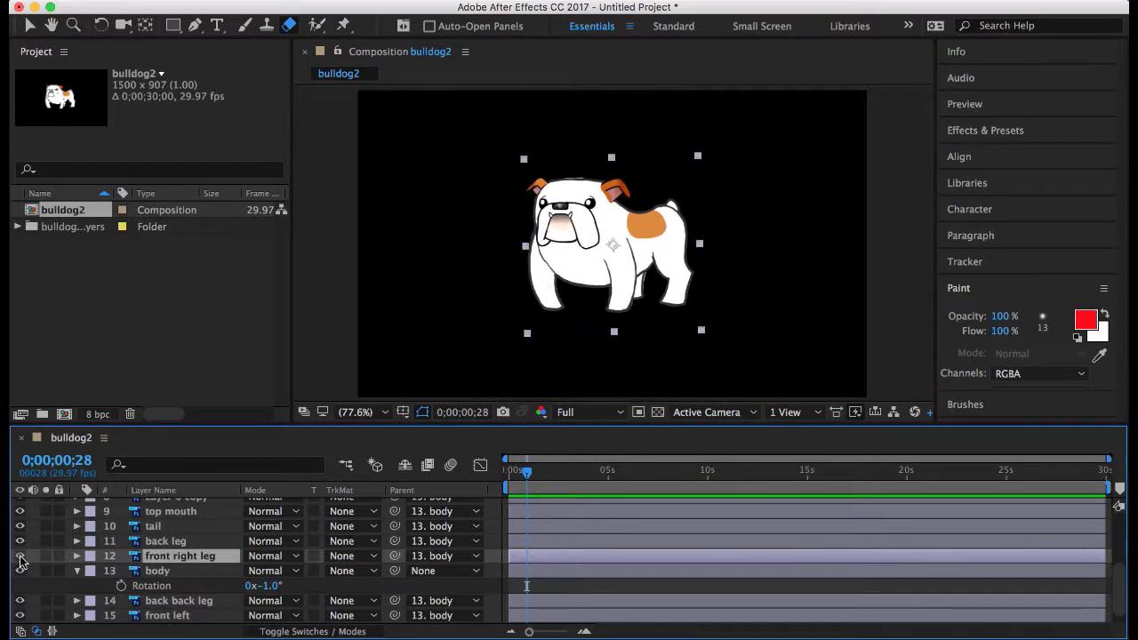
{"action": "left_click", "coordinate": [77, 571]}
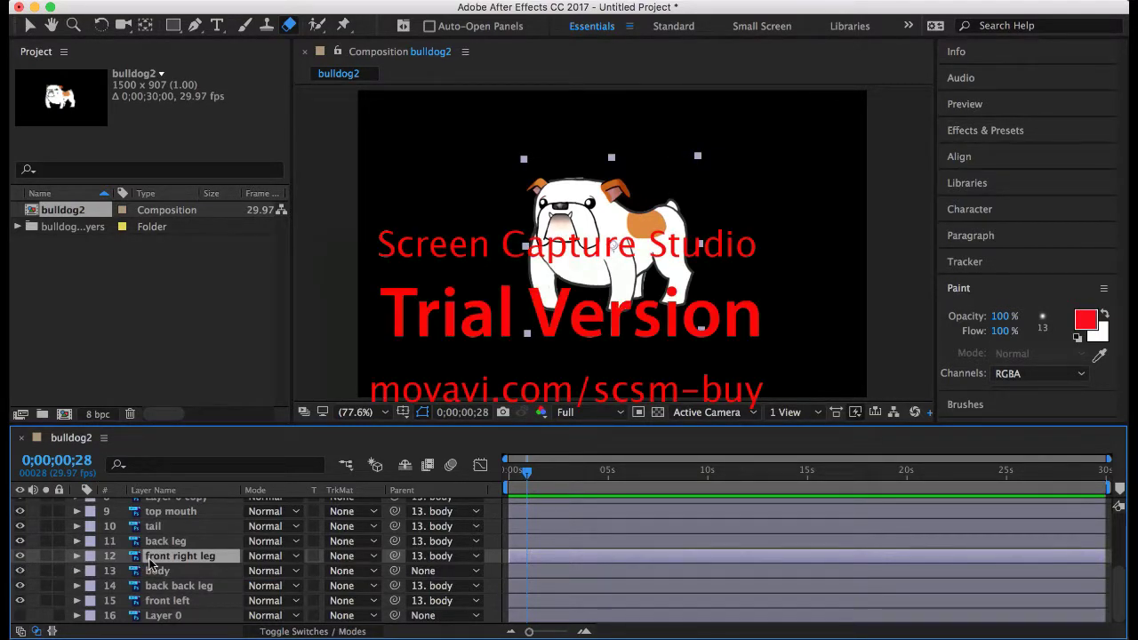
{"action": "key", "text": "r"}
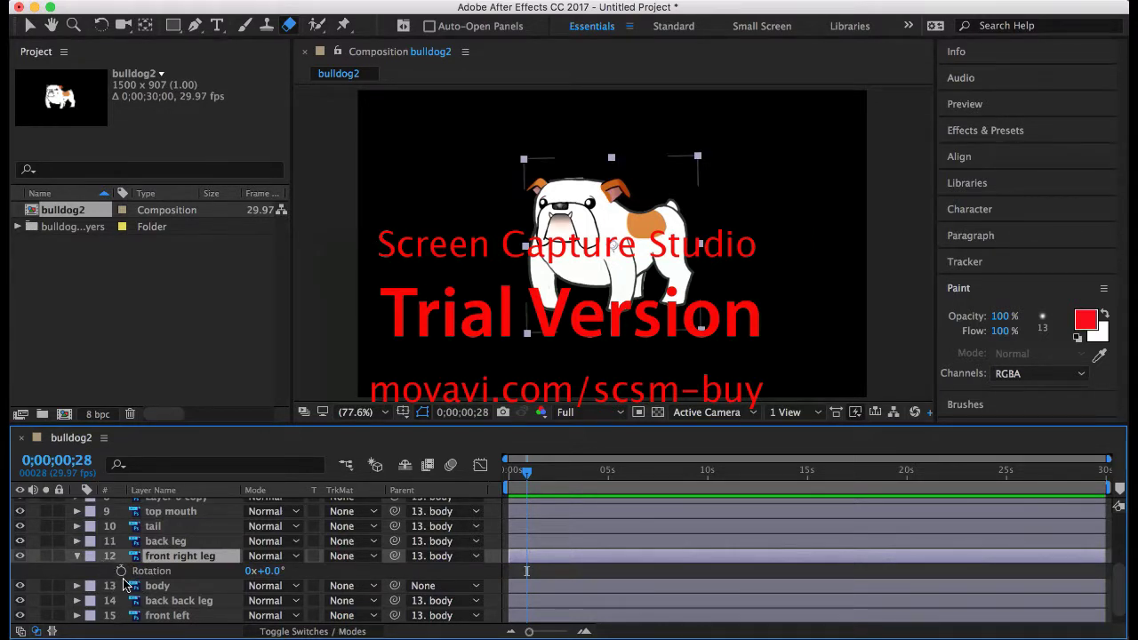
{"action": "left_click", "coordinate": [121, 571]}
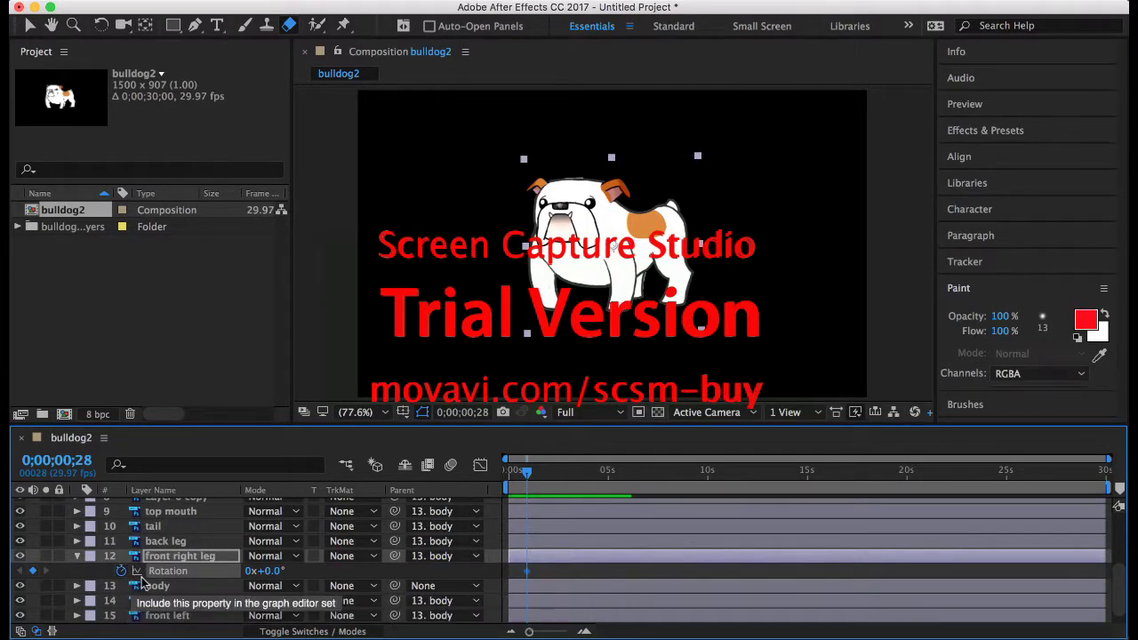
Keyframe the front right leg swinging forward to about +31° one second later
{"action": "left_click_drag", "start_coordinate": [528, 472], "coordinate": [547, 477]}
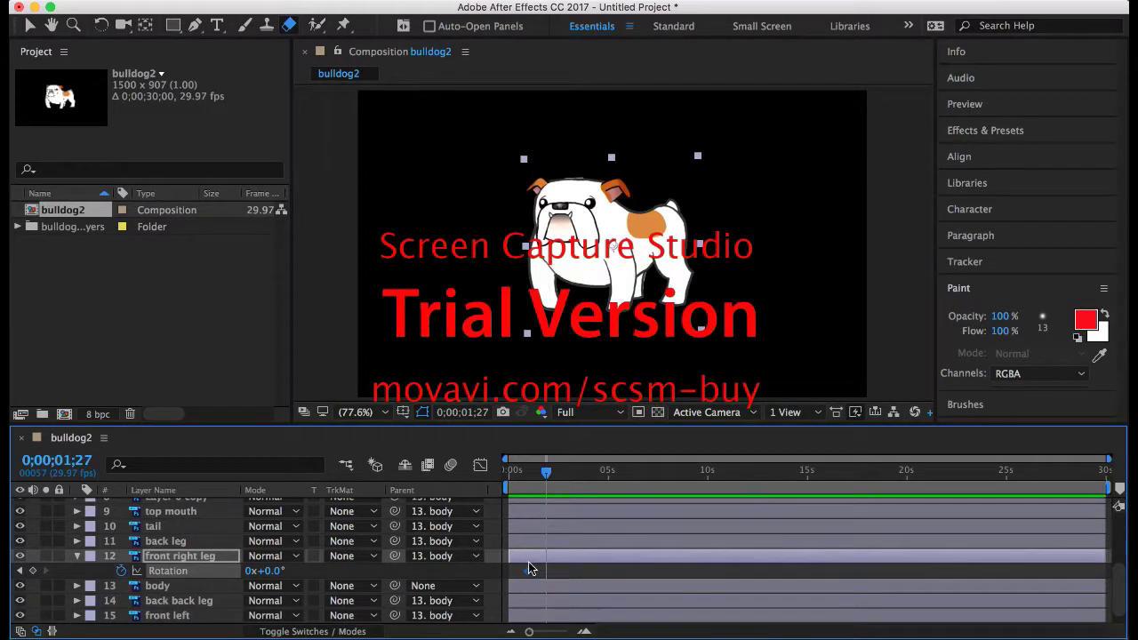
{"action": "mouse_move", "coordinate": [546, 478]}
{"action": "left_mouse_down"}
{"action": "mouse_move", "coordinate": [530, 480]}
{"action": "mouse_move", "coordinate": [541, 480]}
{"action": "left_mouse_up"}
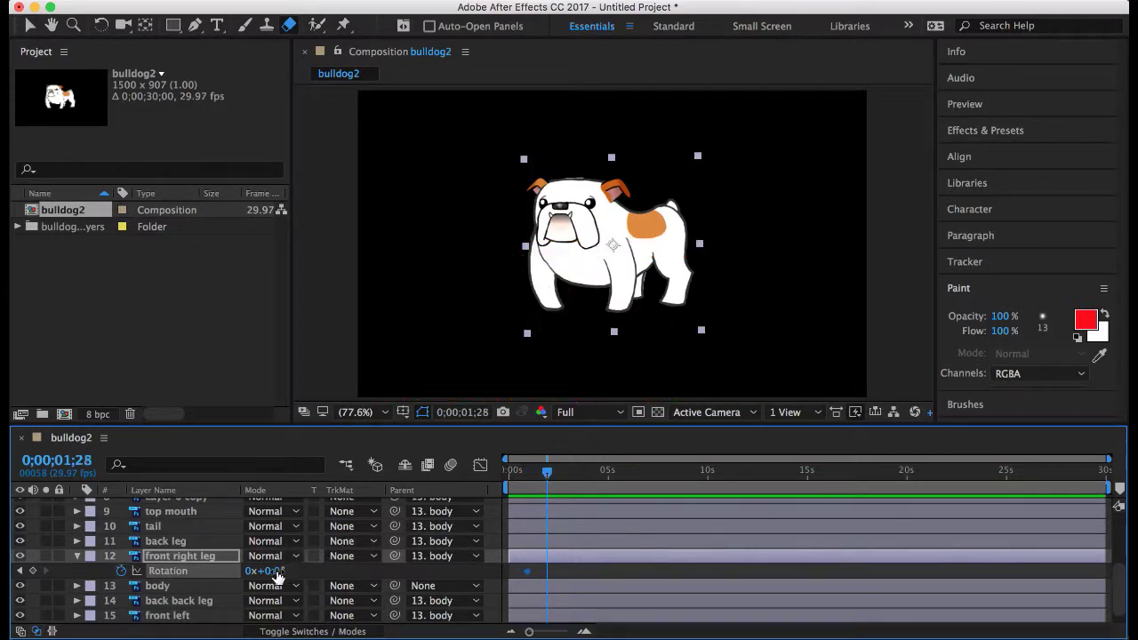
{"action": "left_click_drag", "start_coordinate": [281, 570], "coordinate": [300, 570]}
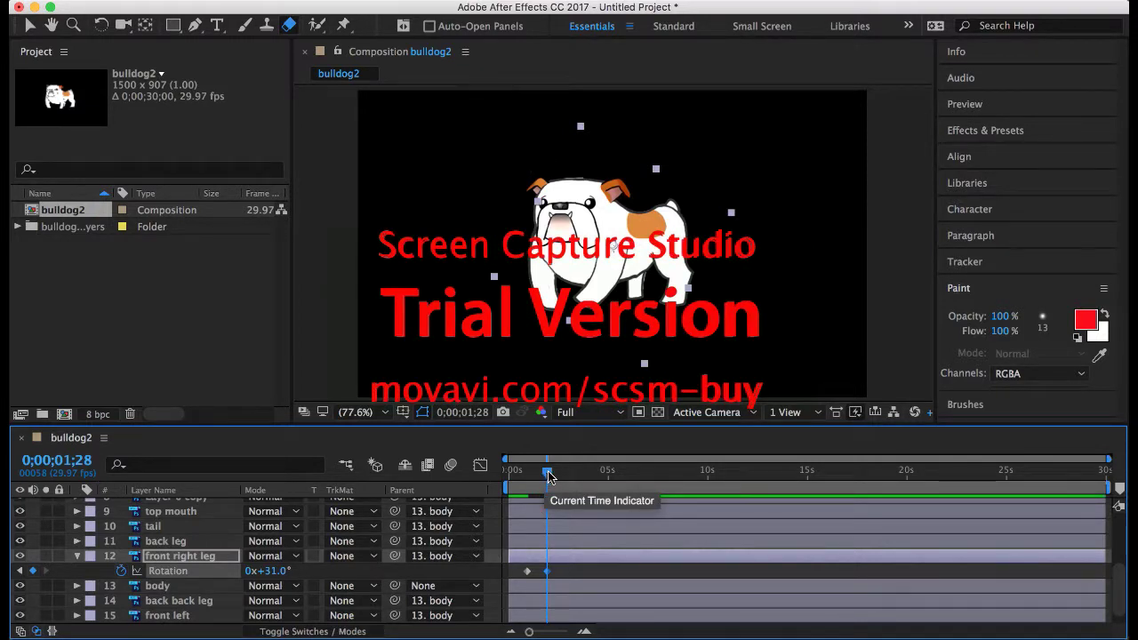
Preview the front right leg's swing by playing and scrubbing through the keyframes
{"action": "left_click_drag", "start_coordinate": [549, 477], "coordinate": [494, 474]}
{"action": "key", "text": "space"}
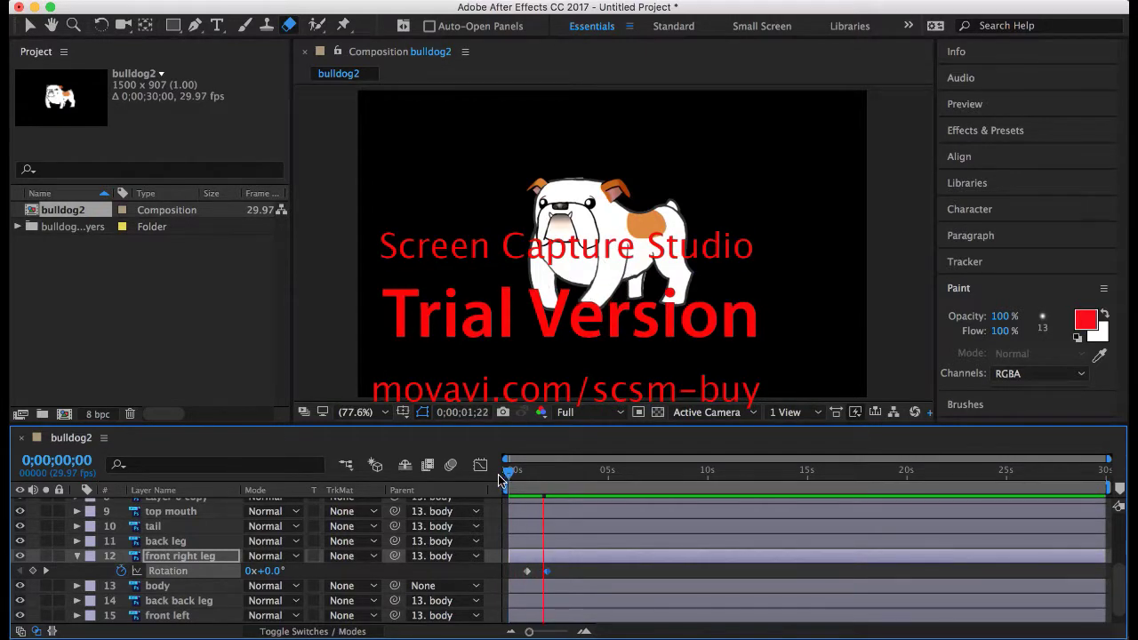
{"action": "key", "text": "space"}
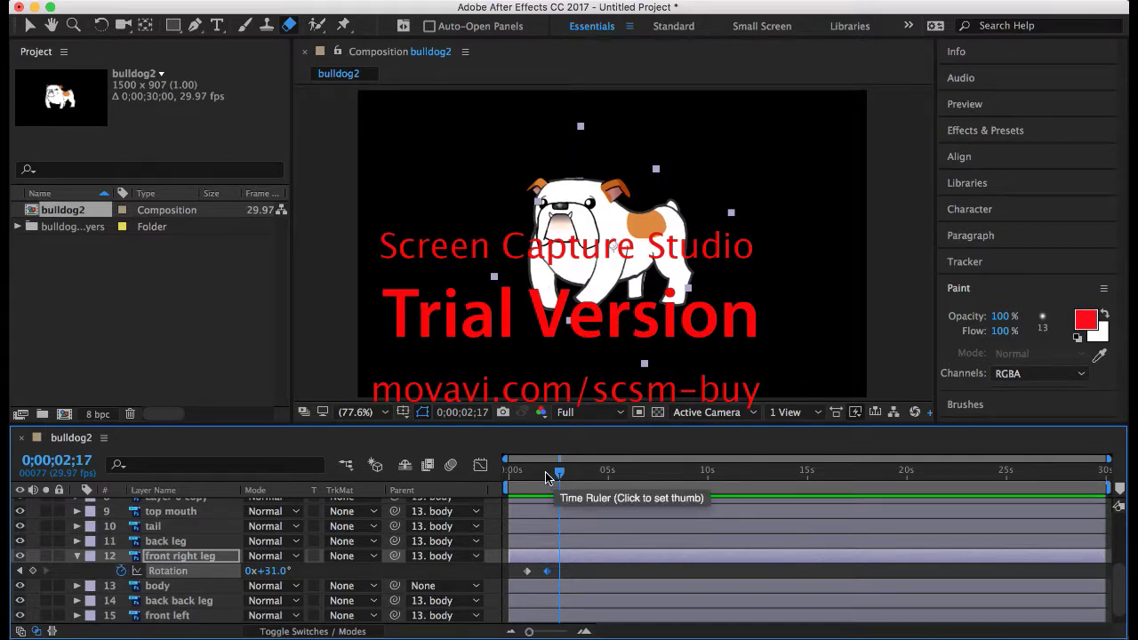
{"action": "left_click_drag", "start_coordinate": [555, 473], "coordinate": [520, 480]}
{"action": "key", "text": "Page_Down"}
{"action": "key", "text": "Page_Down"}
{"action": "key", "text": "Page_Down"}
{"action": "key", "text": "Page_Down"}
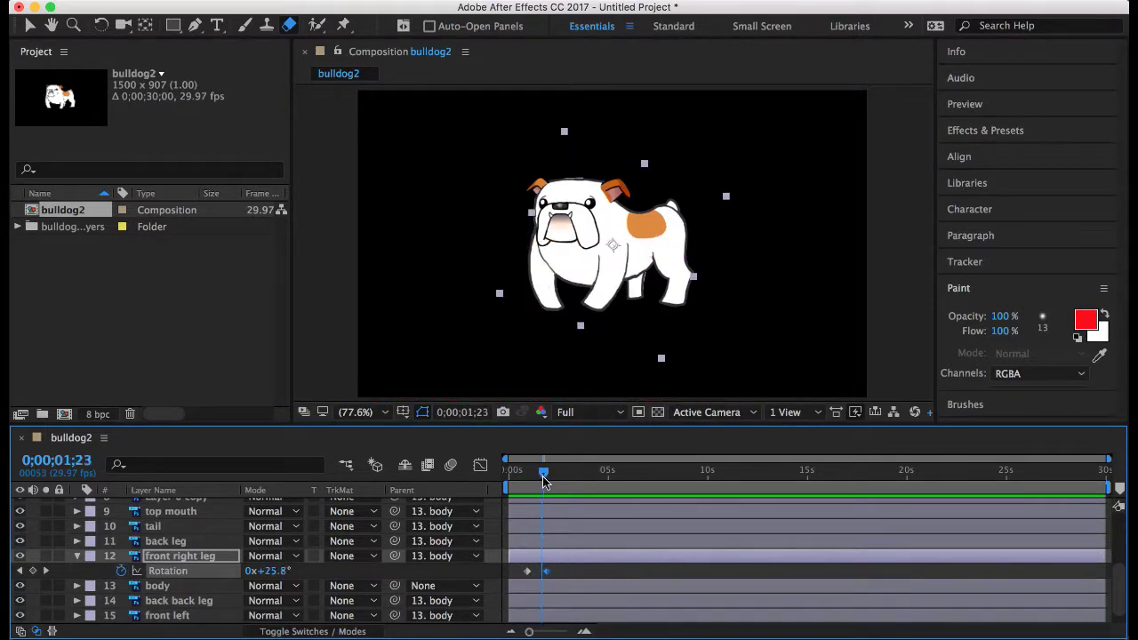
{"action": "left_click", "coordinate": [521, 478]}
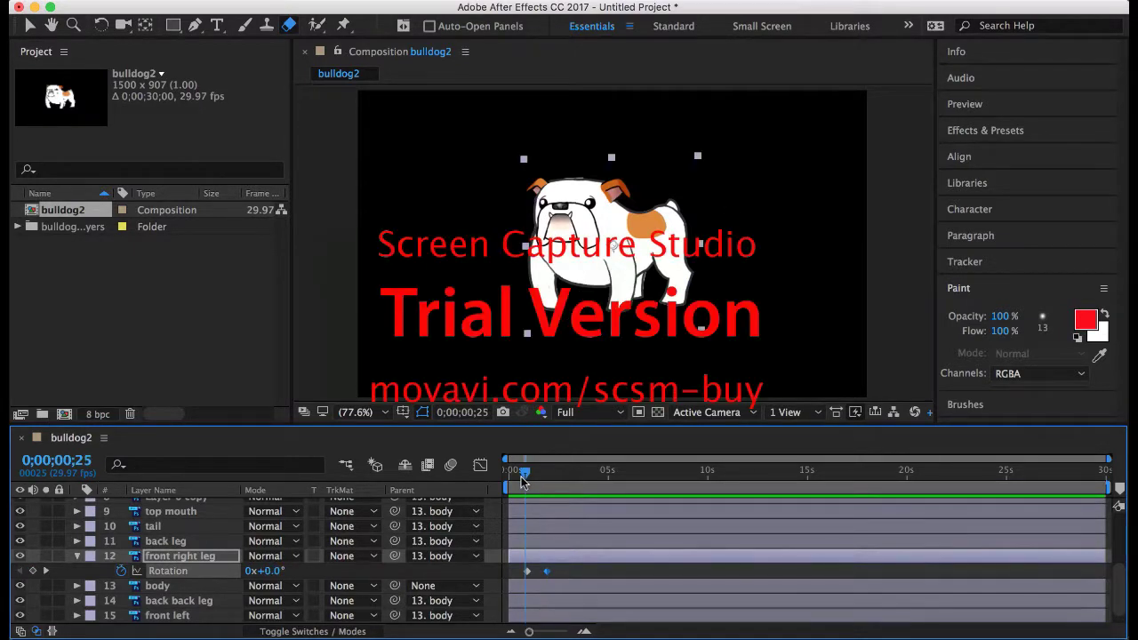
{"action": "left_click_drag", "start_coordinate": [521, 480], "coordinate": [541, 482]}
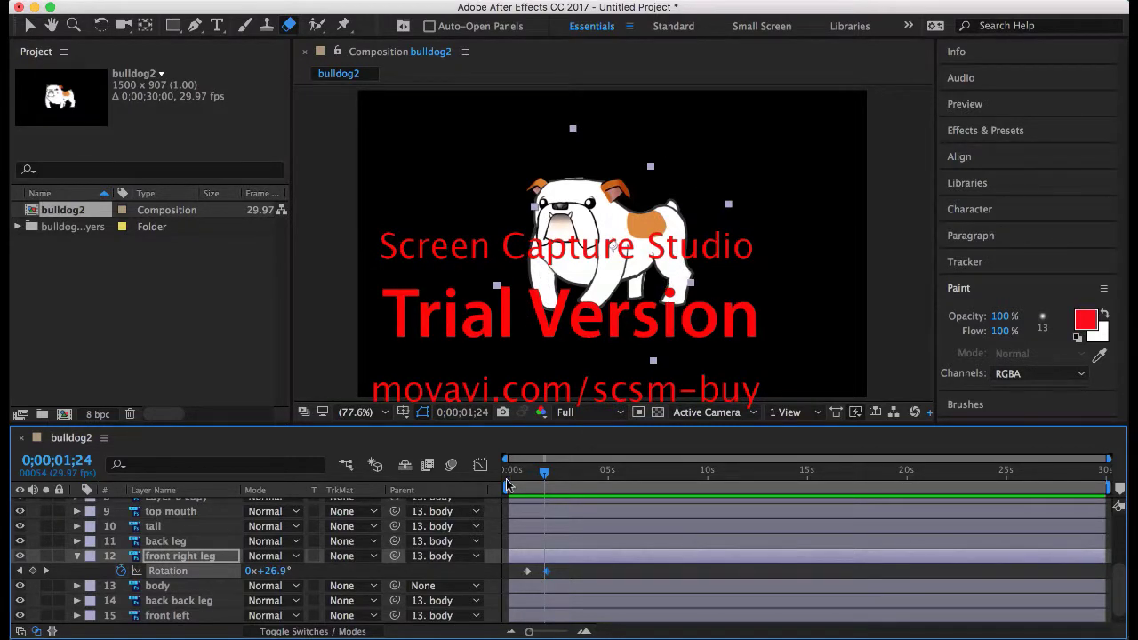
{"action": "left_click_drag", "start_coordinate": [545, 473], "coordinate": [525, 476]}
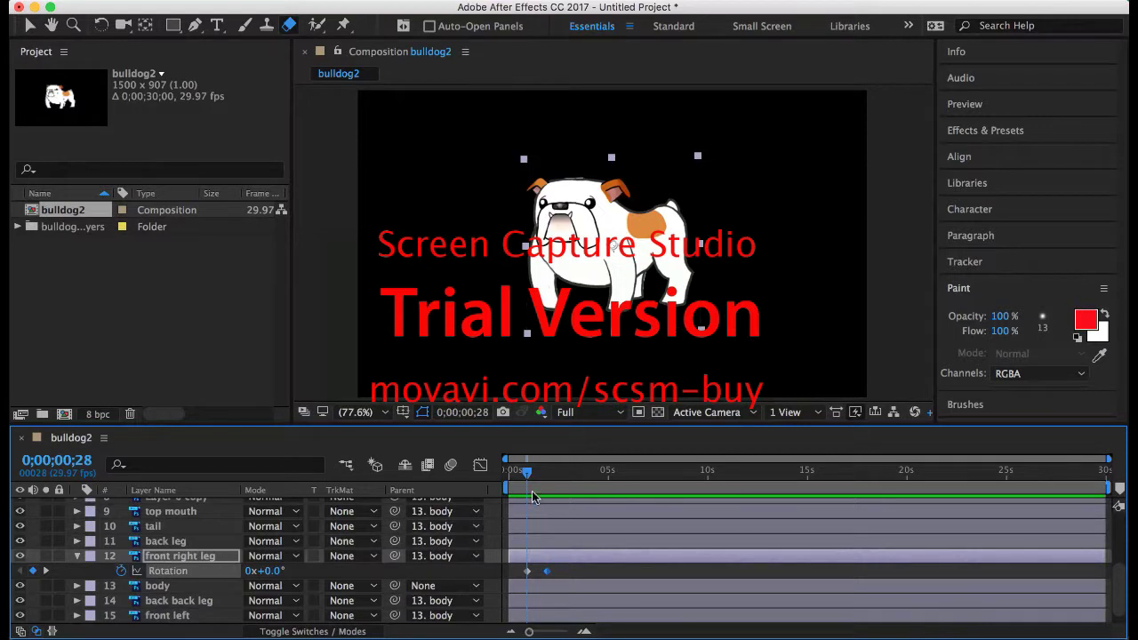
{"action": "left_click", "coordinate": [177, 542]}
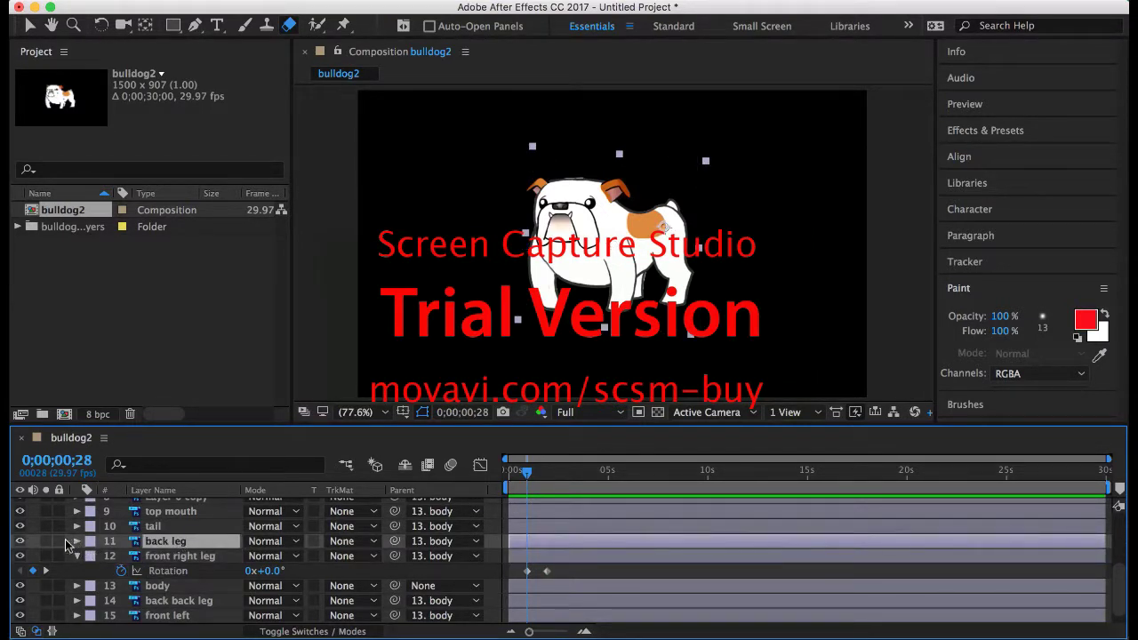
Keyframe the back back leg's Rotation from 0° at 0;00;00;28 to +16° at 0;00;01;28
{"action": "left_click", "coordinate": [20, 541]}
{"action": "left_click", "coordinate": [20, 540]}
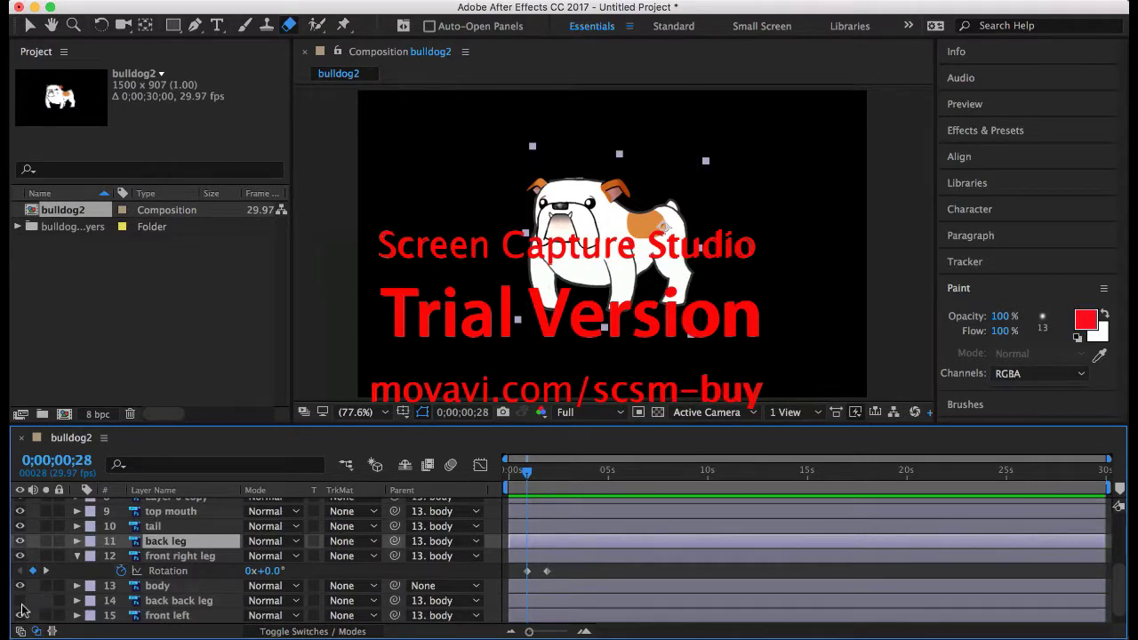
{"action": "left_click", "coordinate": [147, 605]}
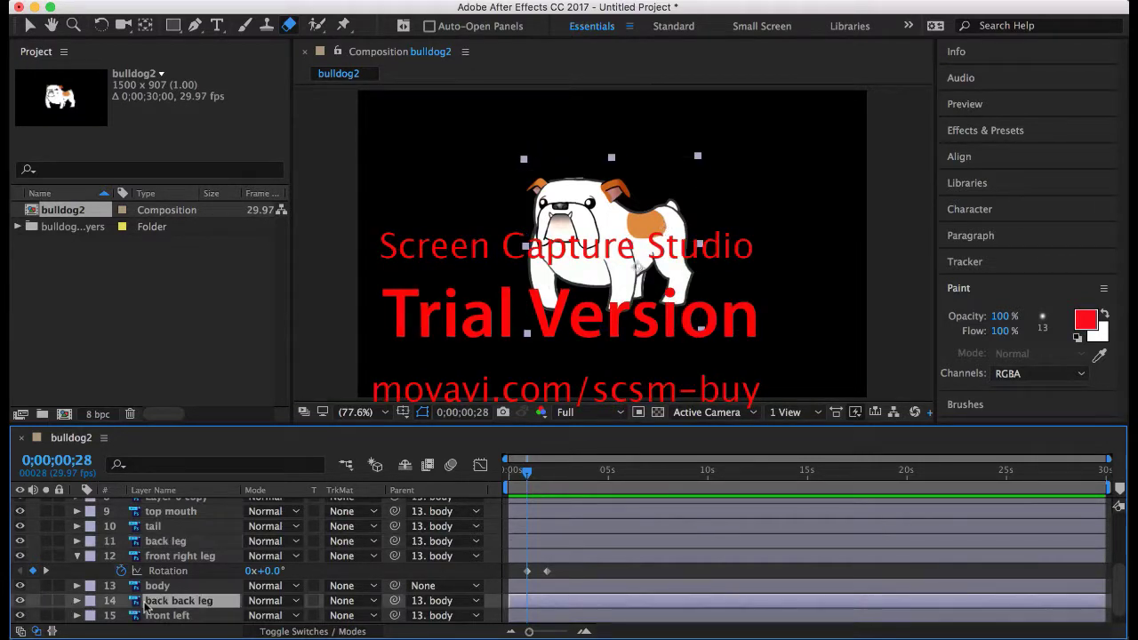
{"action": "key", "text": "r"}
{"action": "left_click", "coordinate": [122, 615]}
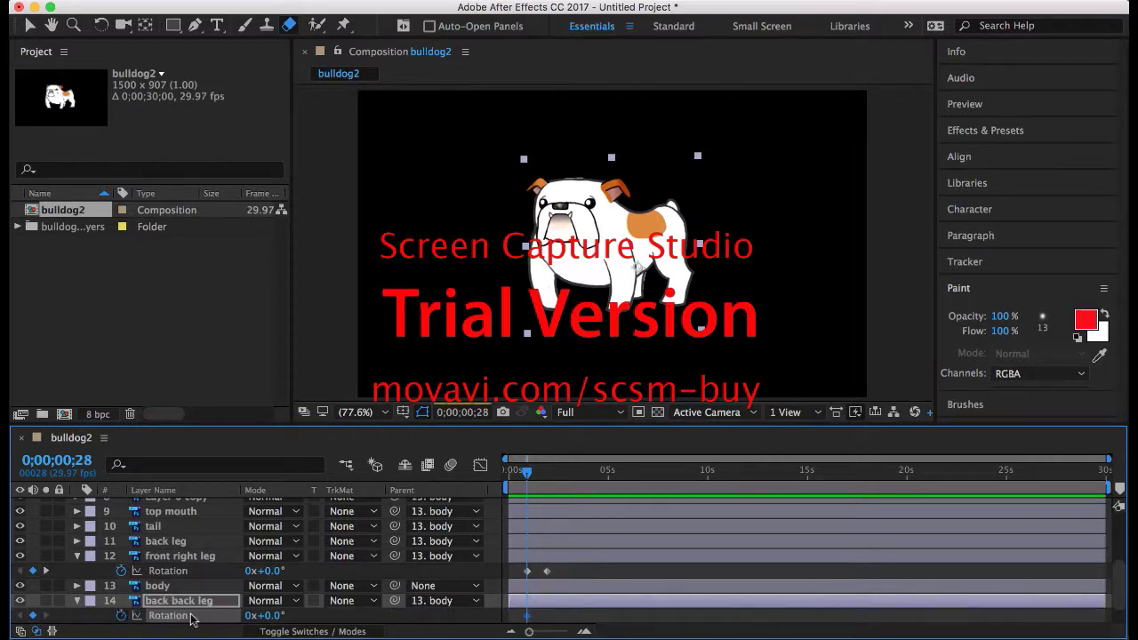
{"action": "mouse_move", "coordinate": [271, 615]}
{"action": "left_mouse_down"}
{"action": "mouse_move", "coordinate": [287, 616]}
{"action": "mouse_move", "coordinate": [270, 616]}
{"action": "left_mouse_up"}
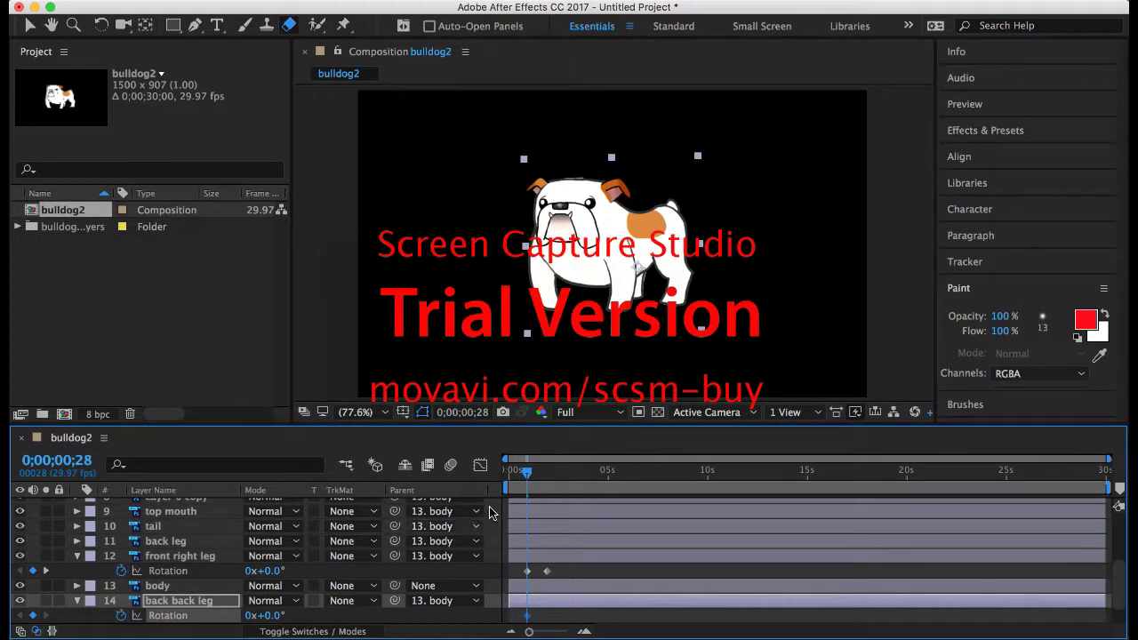
{"action": "left_click_drag", "start_coordinate": [528, 472], "coordinate": [550, 481]}
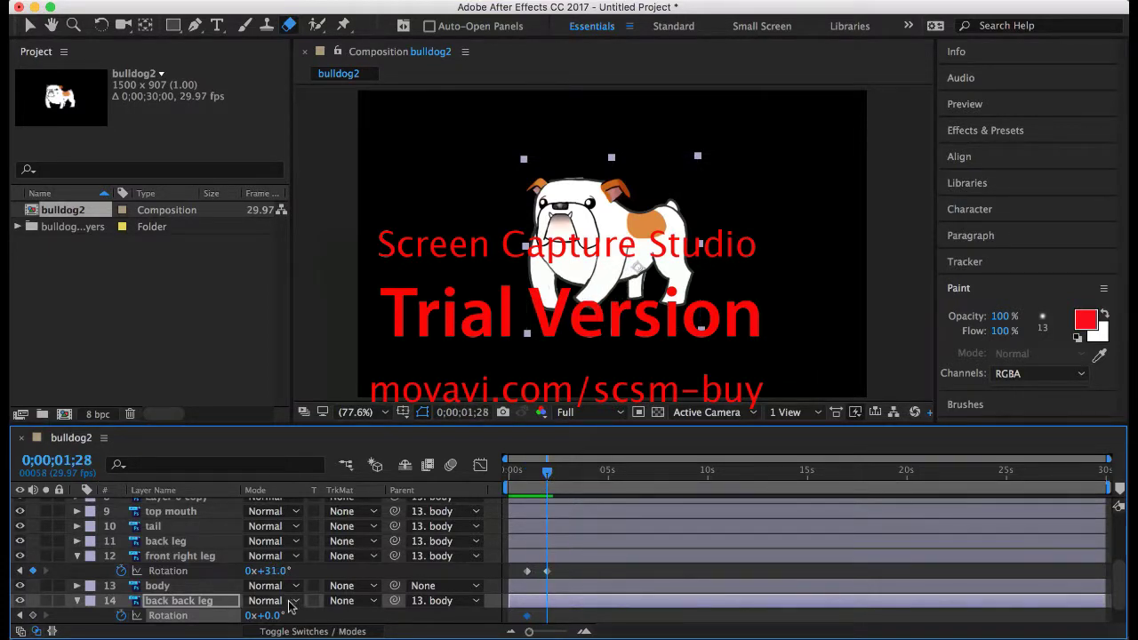
{"action": "left_click_drag", "start_coordinate": [270, 616], "coordinate": [288, 615]}
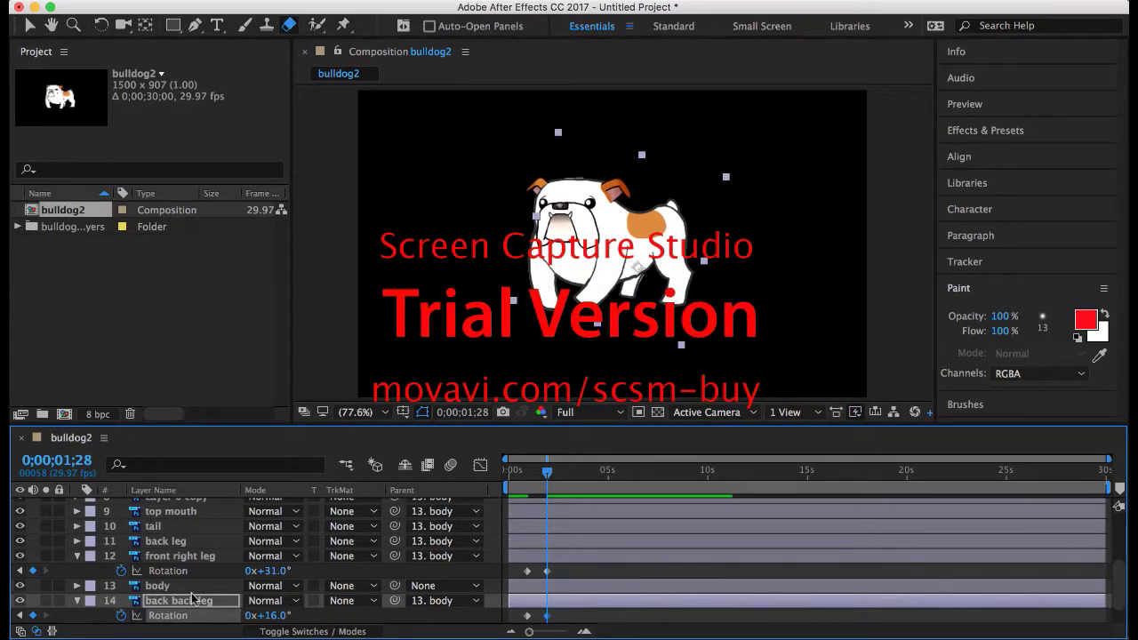
{"action": "left_click", "coordinate": [76, 601]}
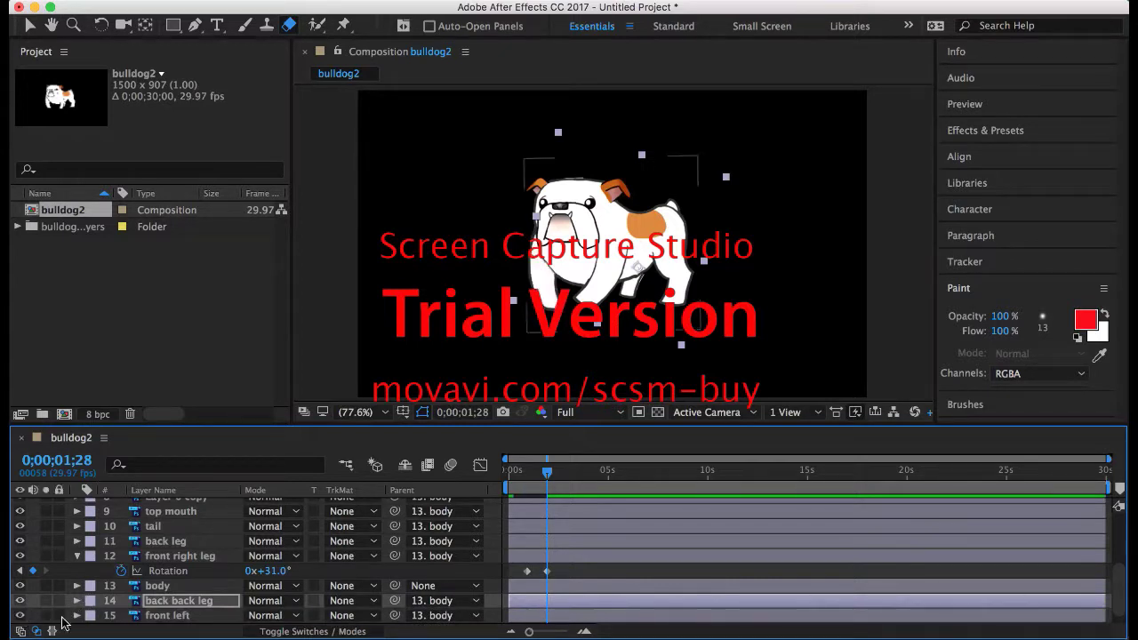
{"action": "left_click", "coordinate": [165, 623]}
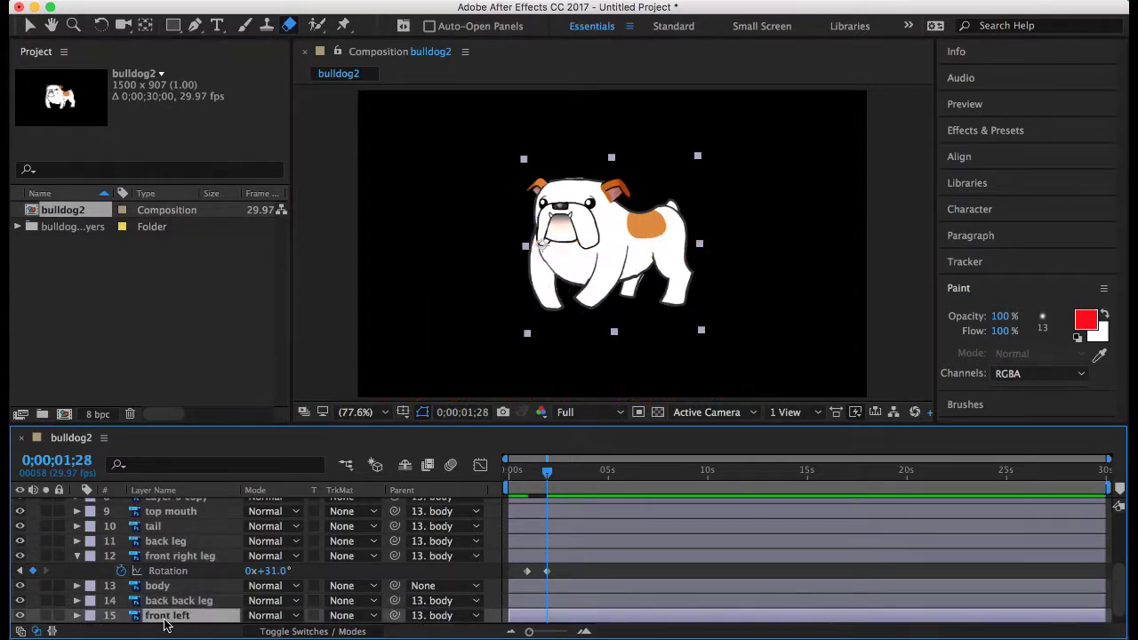
Keyframe the front left leg's Rotation from 0° at 0;00;00;28 to -6° at 0;00;01;28
{"action": "key", "text": "r"}
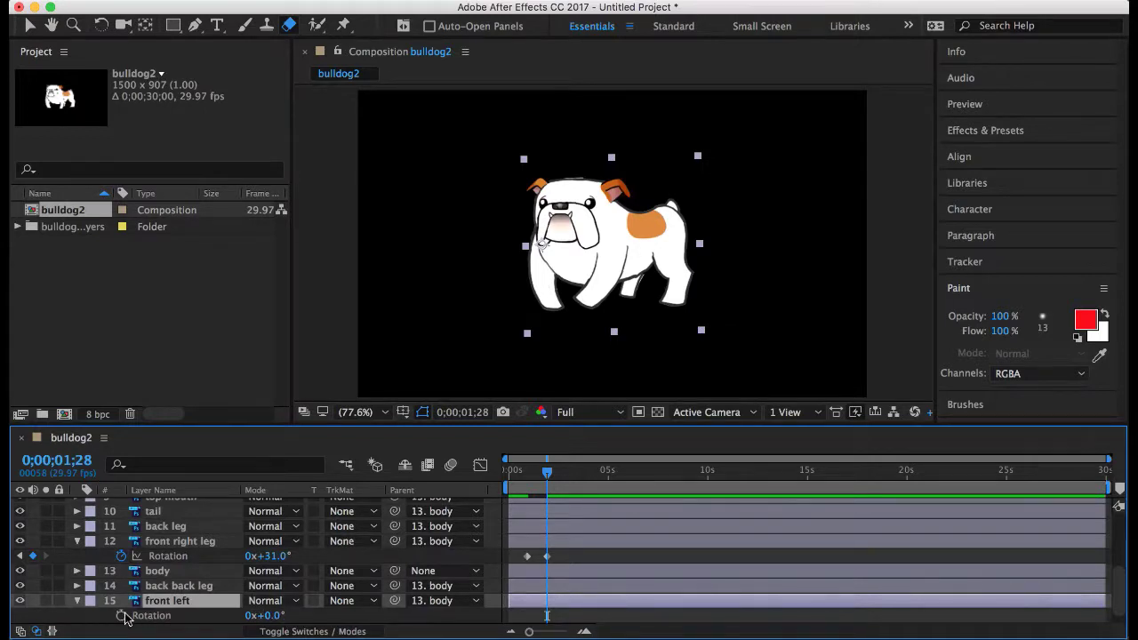
{"action": "left_click_drag", "start_coordinate": [549, 478], "coordinate": [525, 477]}
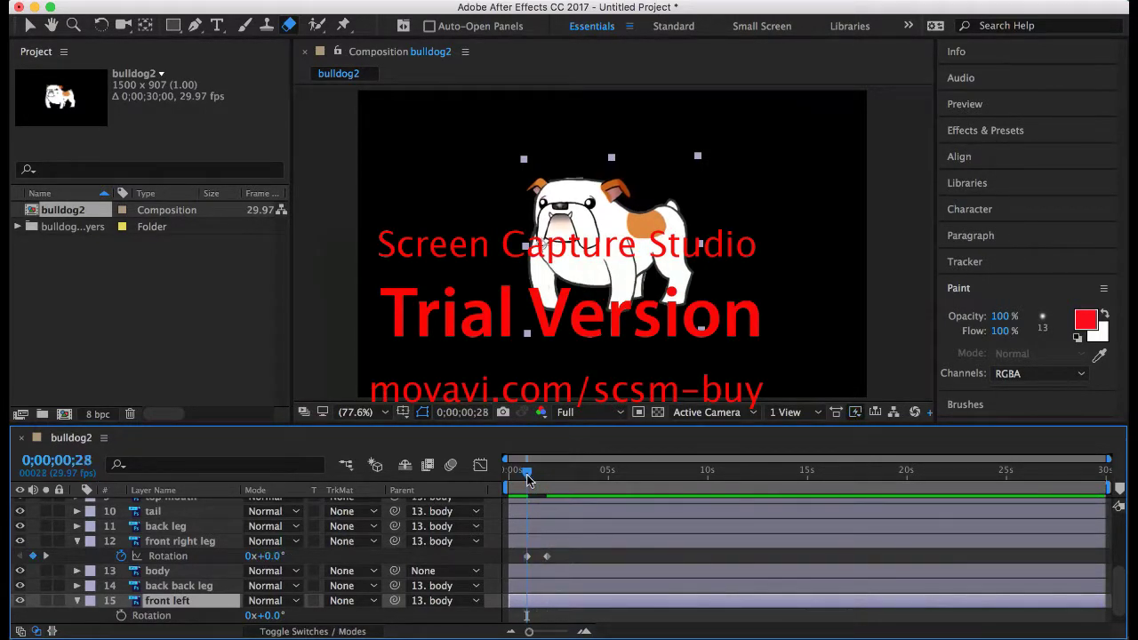
{"action": "left_click", "coordinate": [121, 616]}
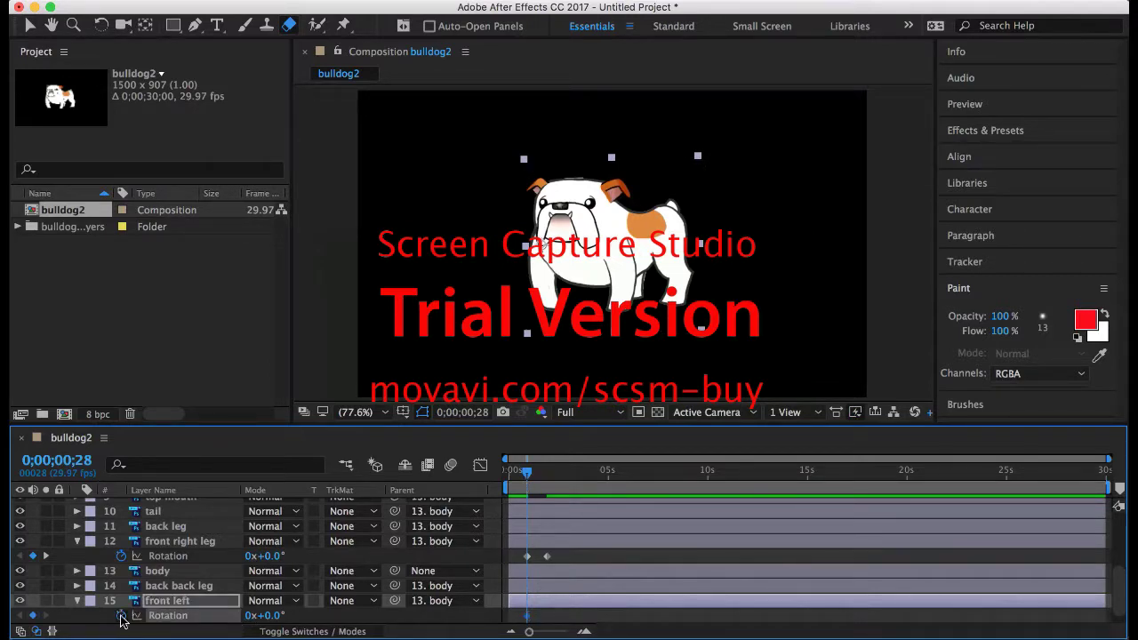
{"action": "key", "text": "k"}
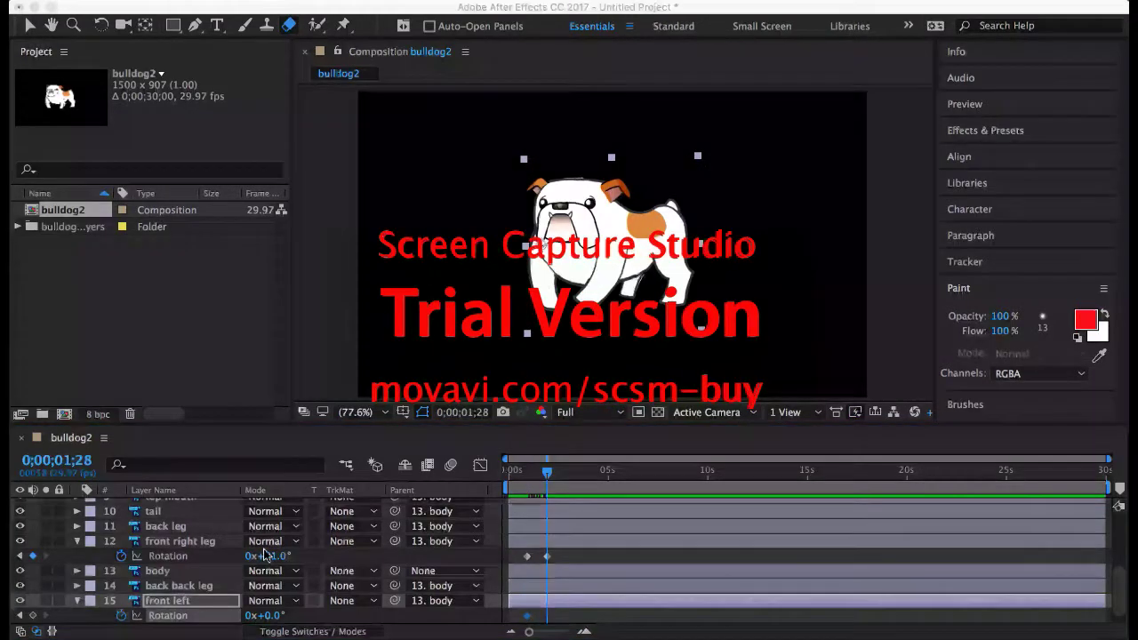
{"action": "left_click", "coordinate": [267, 615]}
{"action": "left_click_drag", "start_coordinate": [278, 615], "coordinate": [261, 621]}
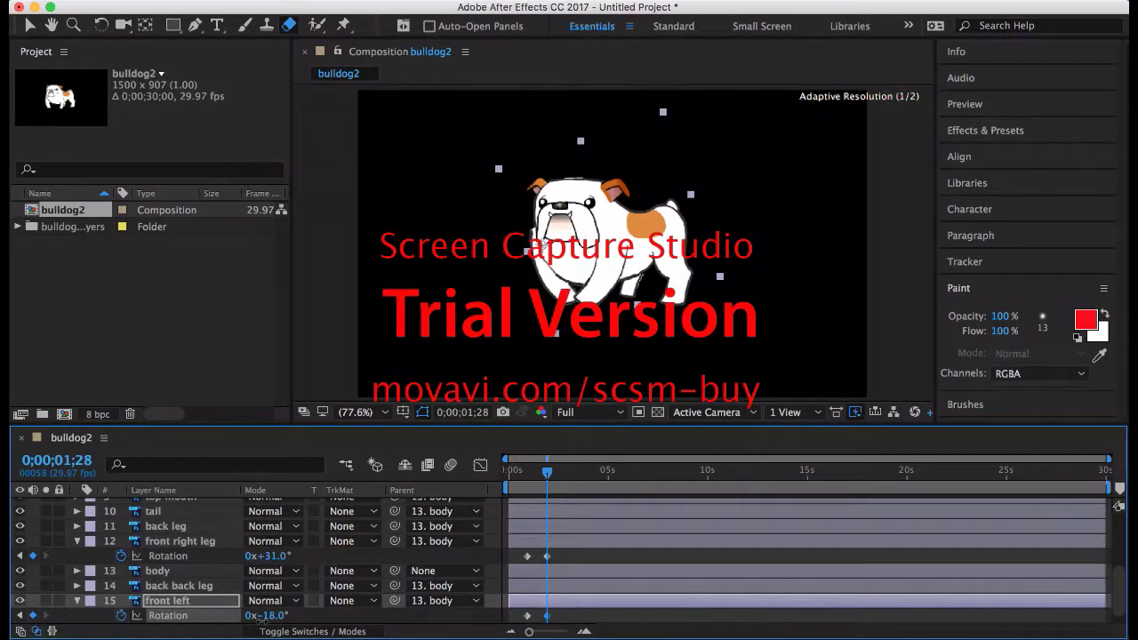
{"action": "left_click_drag", "start_coordinate": [261, 621], "coordinate": [276, 623]}
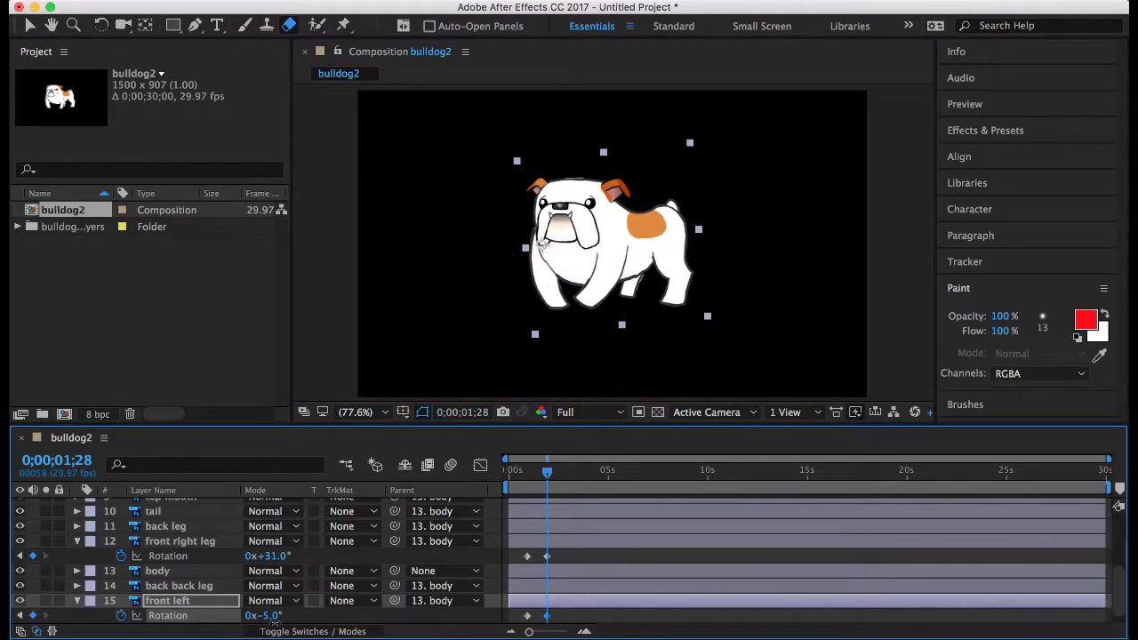
{"action": "left_click_drag", "start_coordinate": [275, 620], "coordinate": [270, 621]}
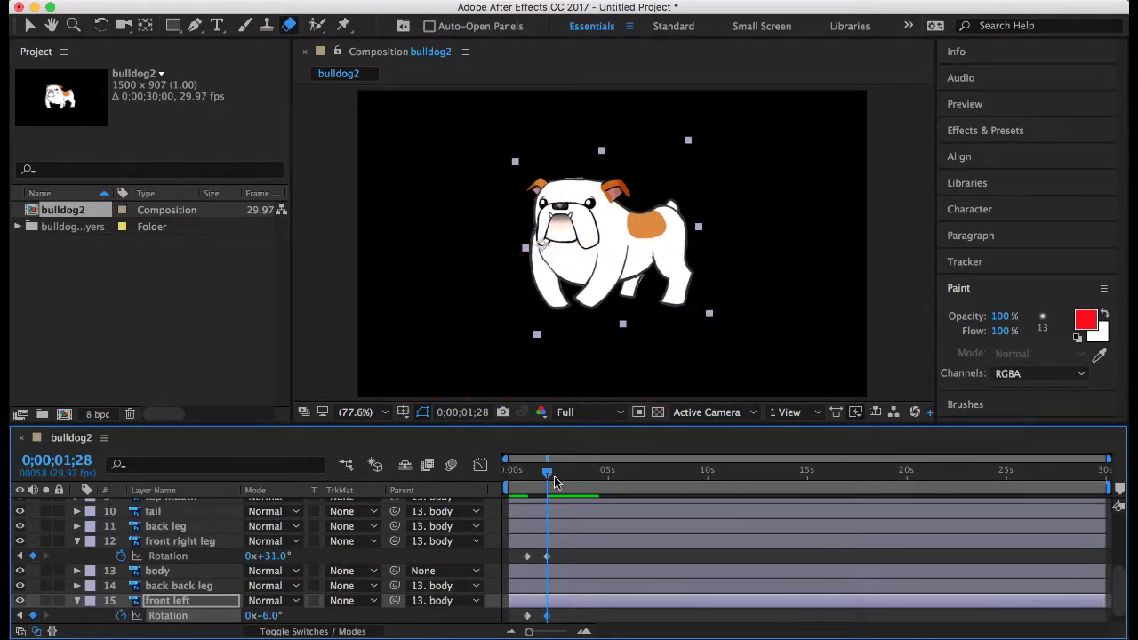
Keyframe the back leg's Rotation from +6° at 0;00;00;28 to -2° at 0;00;01;28
{"action": "scroll", "coordinate": [302, 566], "scroll_direction": "down", "scroll_amount": 1}
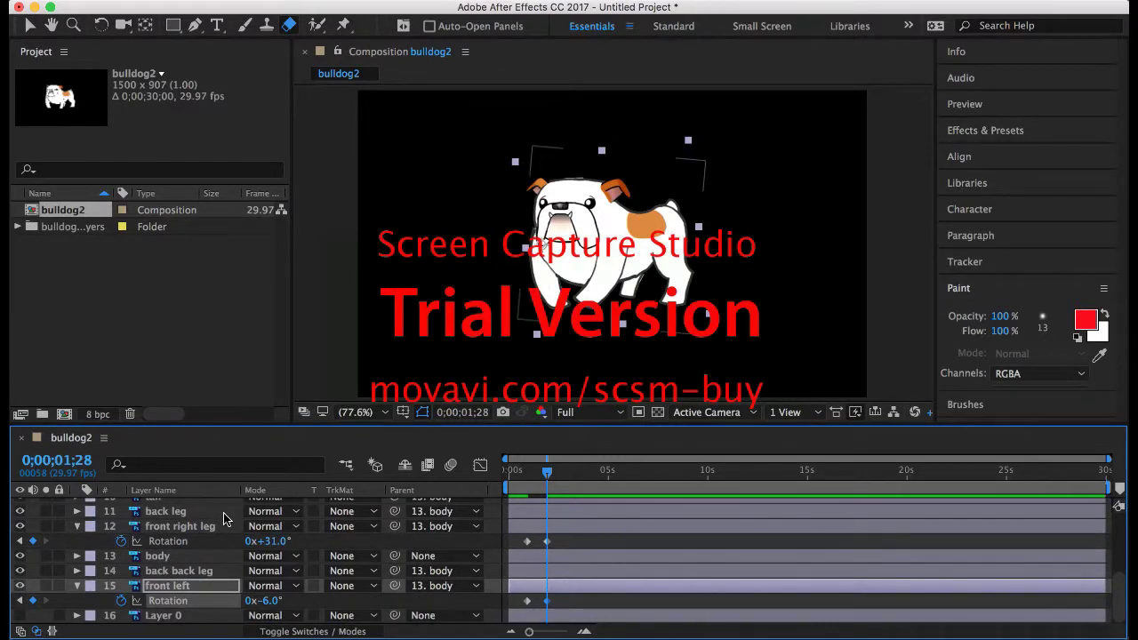
{"action": "left_click", "coordinate": [176, 511]}
{"action": "left_click", "coordinate": [78, 512]}
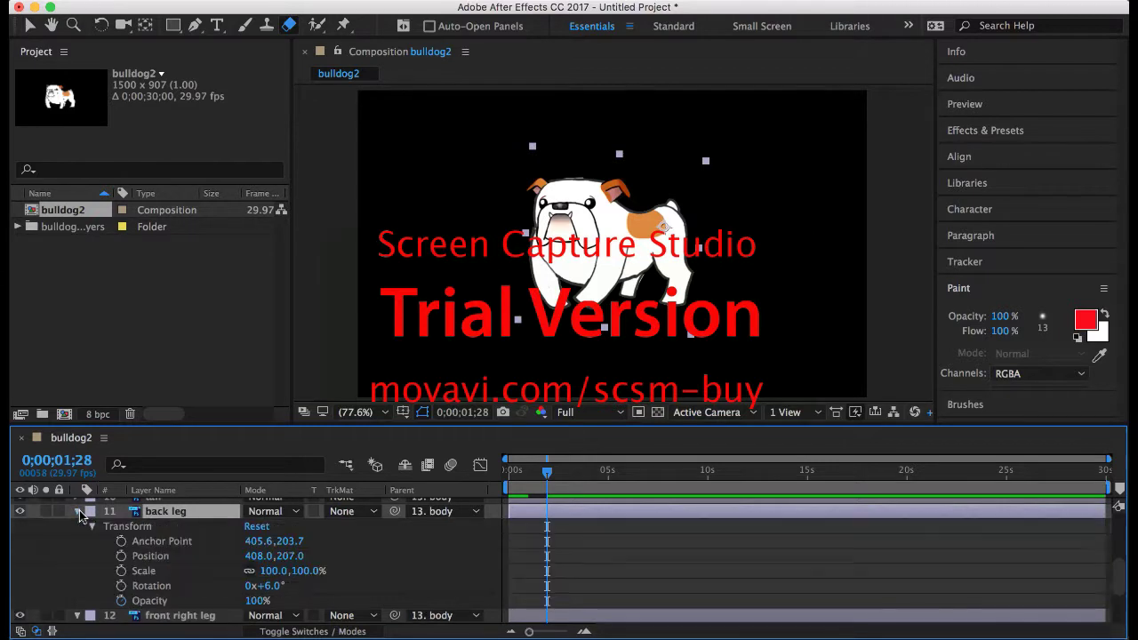
{"action": "left_click", "coordinate": [78, 511]}
{"action": "key", "text": "r"}
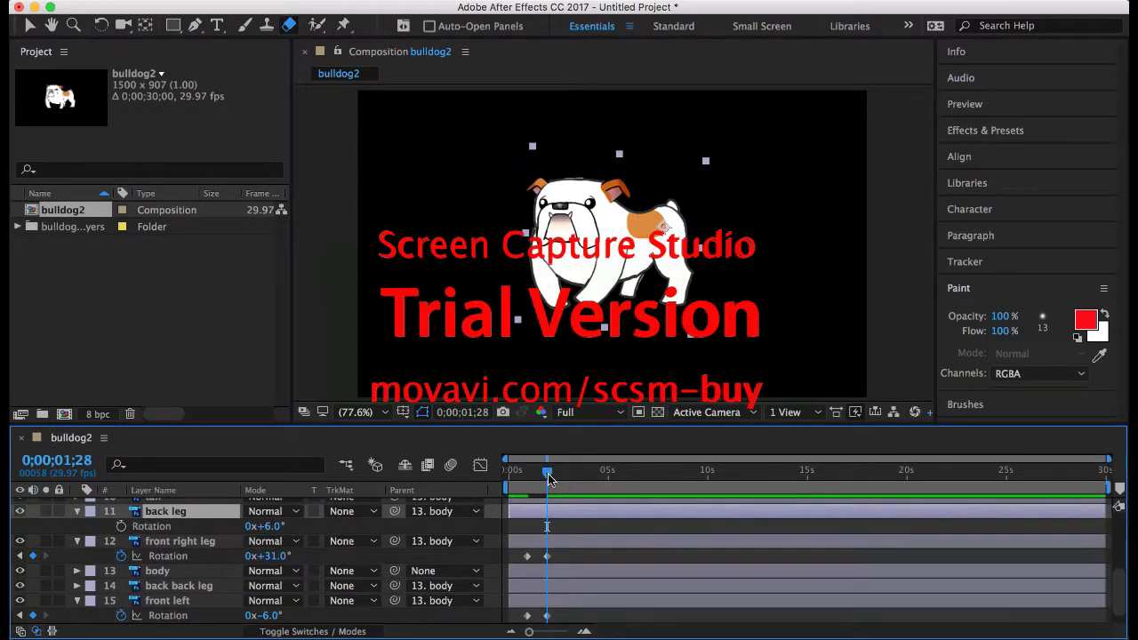
{"action": "left_click_drag", "start_coordinate": [547, 478], "coordinate": [527, 480]}
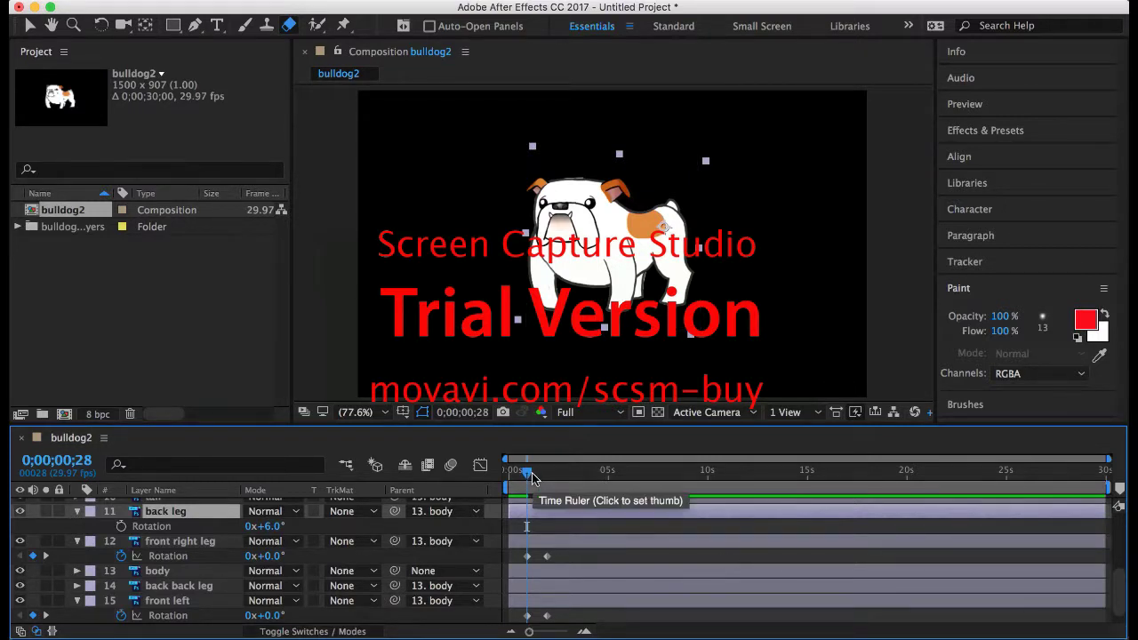
{"action": "left_click", "coordinate": [122, 528]}
{"action": "left_click_drag", "start_coordinate": [527, 476], "coordinate": [548, 479]}
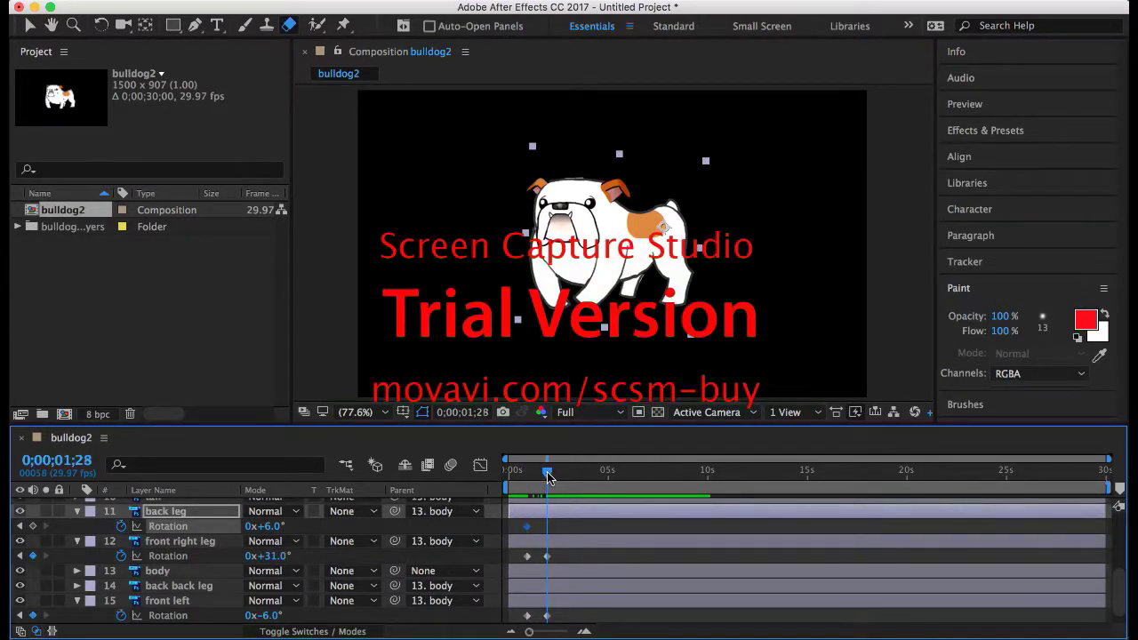
{"action": "mouse_move", "coordinate": [277, 527]}
{"action": "left_mouse_down"}
{"action": "mouse_move", "coordinate": [291, 526]}
{"action": "mouse_move", "coordinate": [263, 526]}
{"action": "mouse_move", "coordinate": [276, 528]}
{"action": "left_mouse_up"}
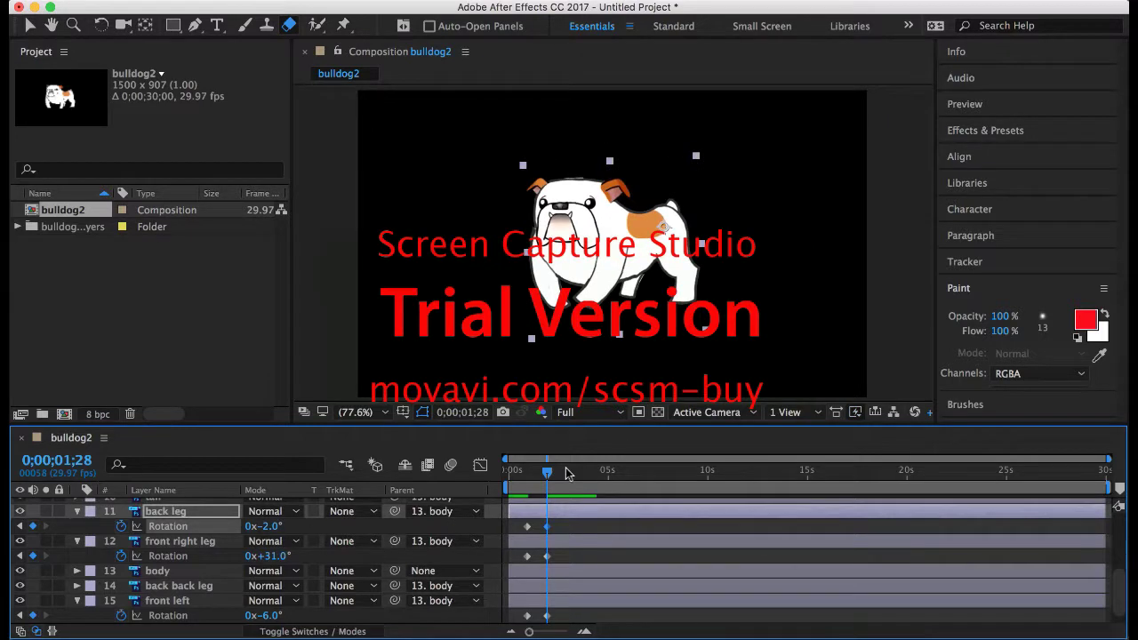
{"action": "left_click_drag", "start_coordinate": [548, 487], "coordinate": [510, 484]}
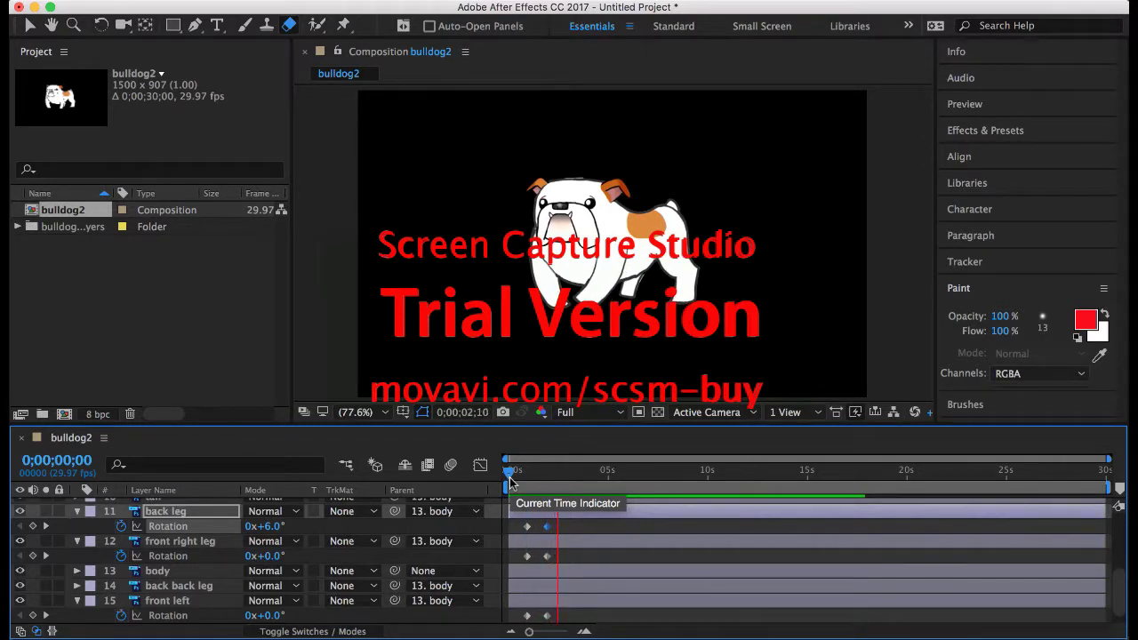
{"action": "key", "text": "space"}
{"action": "mouse_move", "coordinate": [565, 472]}
{"action": "left_mouse_down"}
{"action": "mouse_move", "coordinate": [553, 473]}
{"action": "mouse_move", "coordinate": [562, 475]}
{"action": "left_mouse_up"}
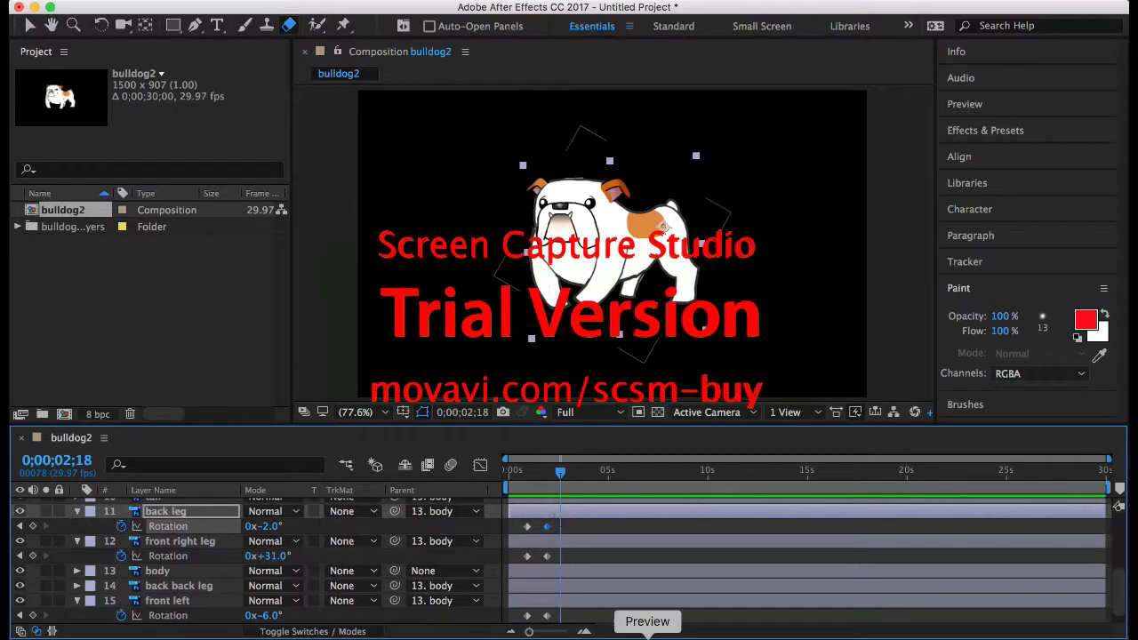
{"action": "key", "text": "ctrl+Down"}
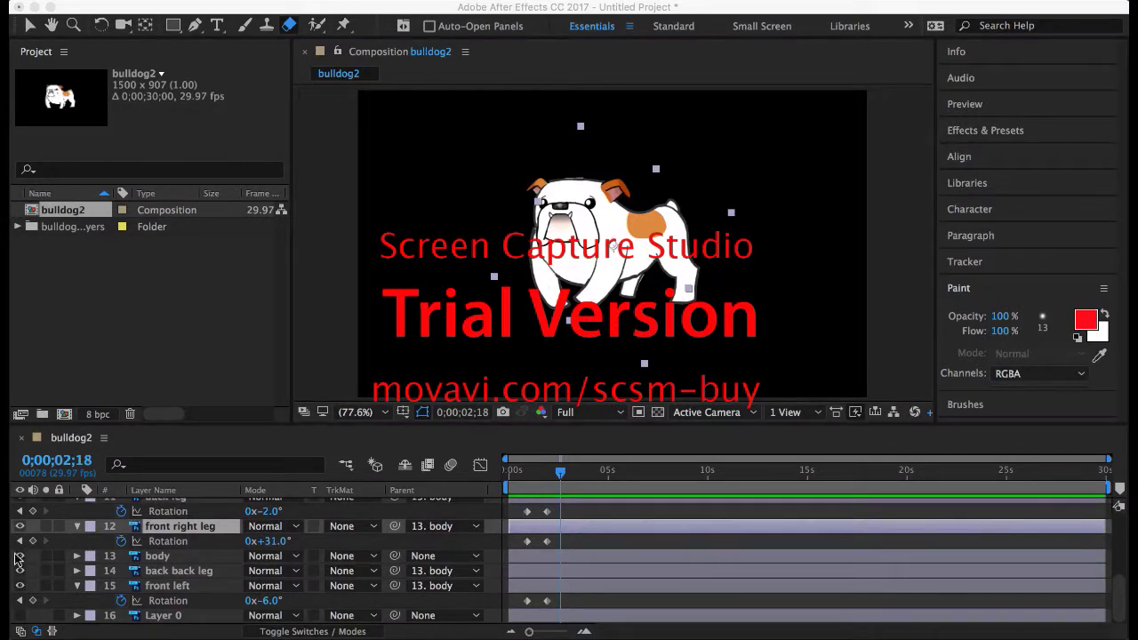
At 0;00;02;20, key the front right leg at 0° and the back leg at +6°
{"action": "left_click", "coordinate": [560, 478]}
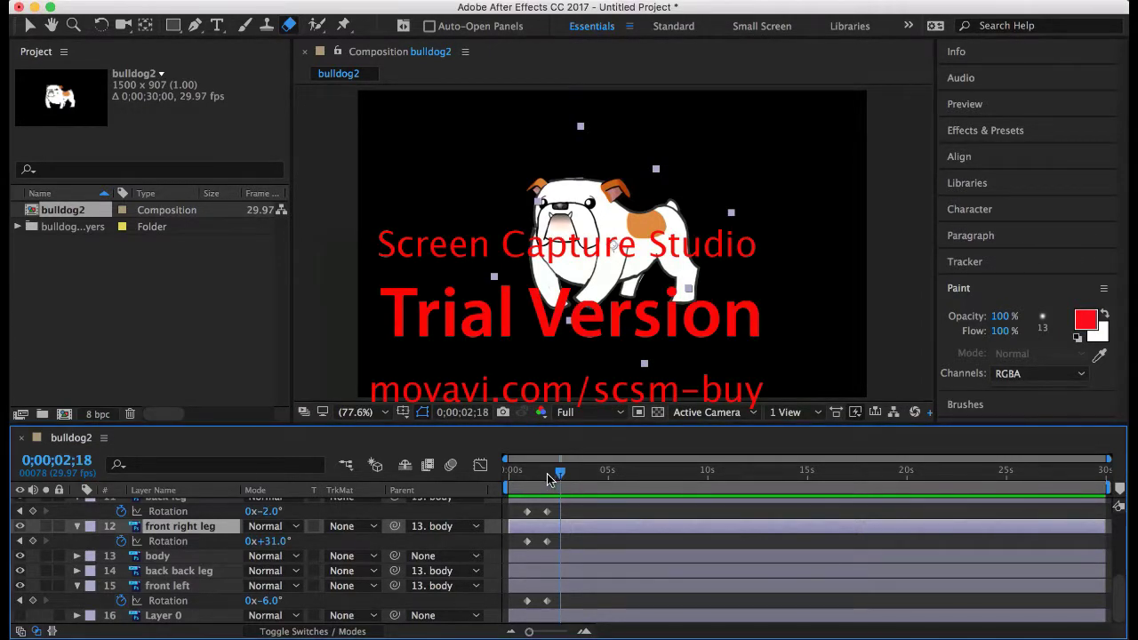
{"action": "left_click_drag", "start_coordinate": [563, 477], "coordinate": [565, 477]}
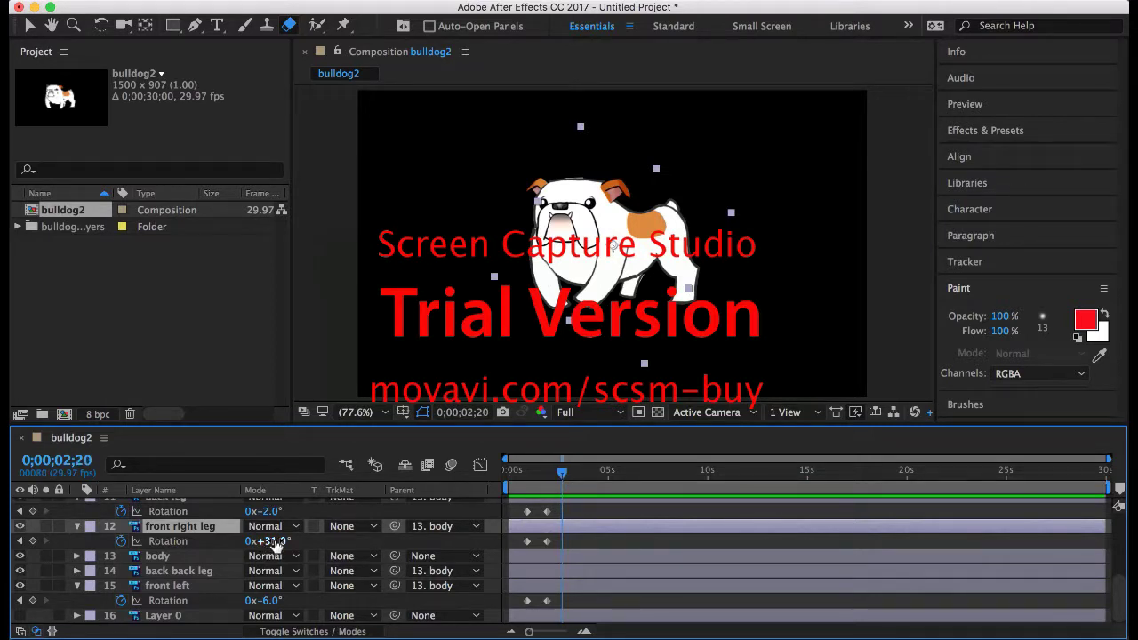
{"action": "left_click_drag", "start_coordinate": [279, 540], "coordinate": [252, 544]}
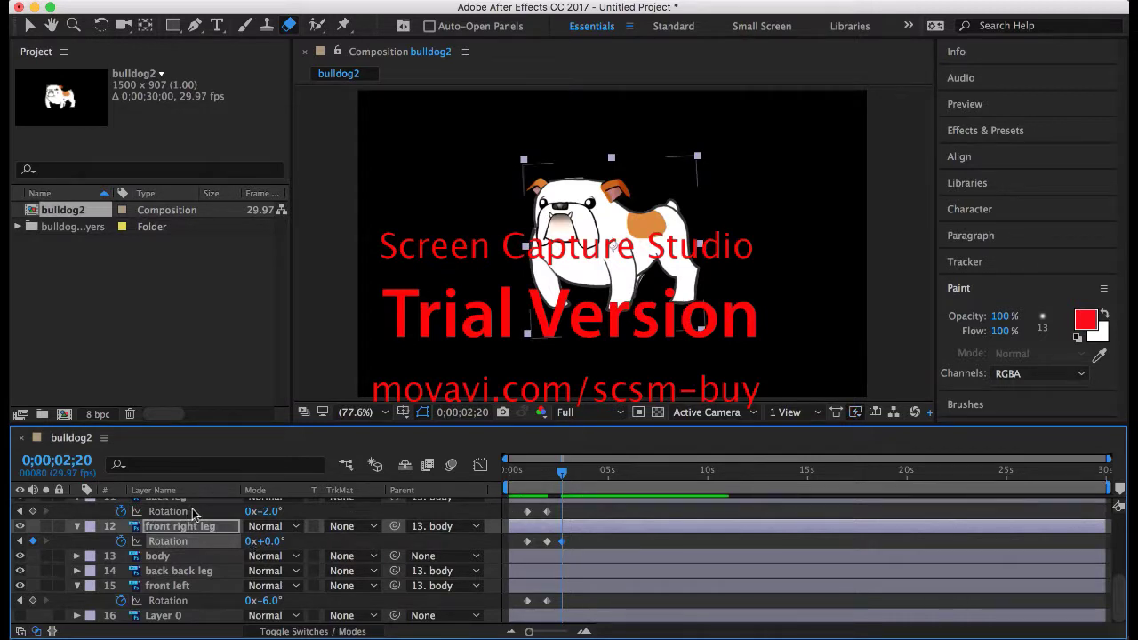
{"action": "scroll", "coordinate": [192, 515], "scroll_direction": "up", "scroll_amount": 1}
{"action": "left_click", "coordinate": [192, 514]}
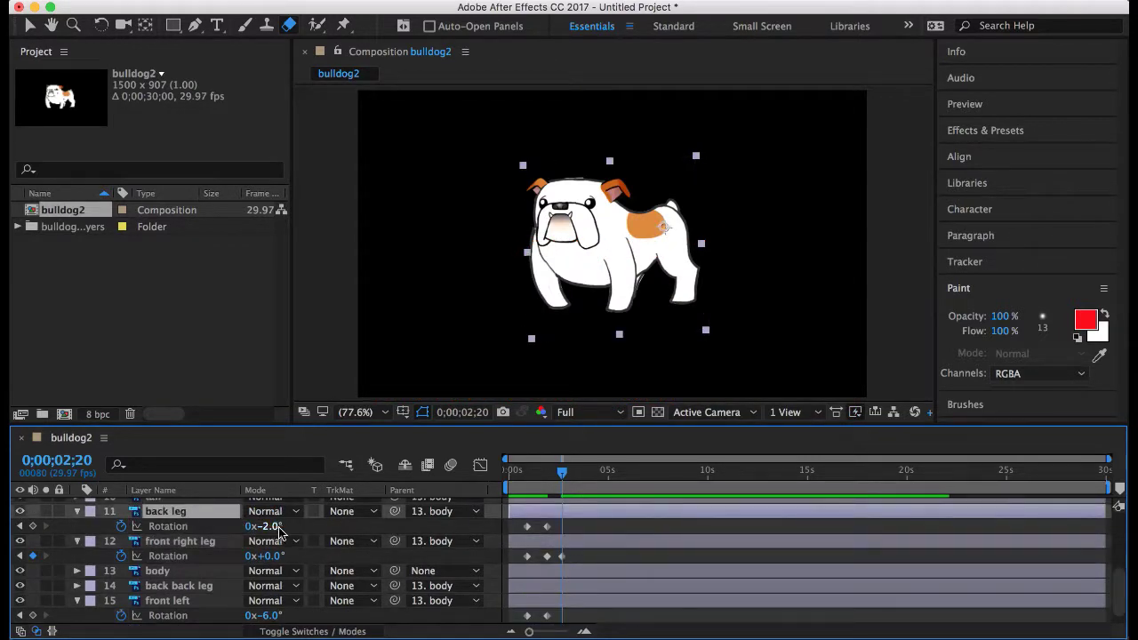
{"action": "mouse_move", "coordinate": [275, 529]}
{"action": "left_mouse_down"}
{"action": "mouse_move", "coordinate": [265, 526]}
{"action": "mouse_move", "coordinate": [287, 532]}
{"action": "left_mouse_up"}
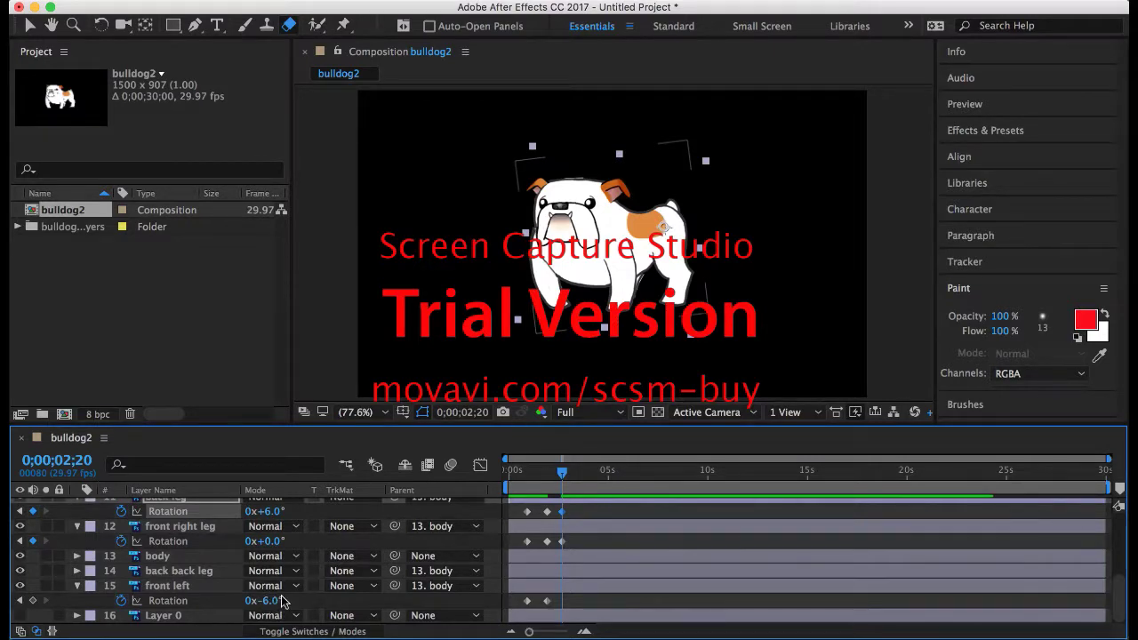
Key the front left leg at +7° and the back back leg at 0°, then move to 3;14
{"action": "left_click", "coordinate": [222, 587]}
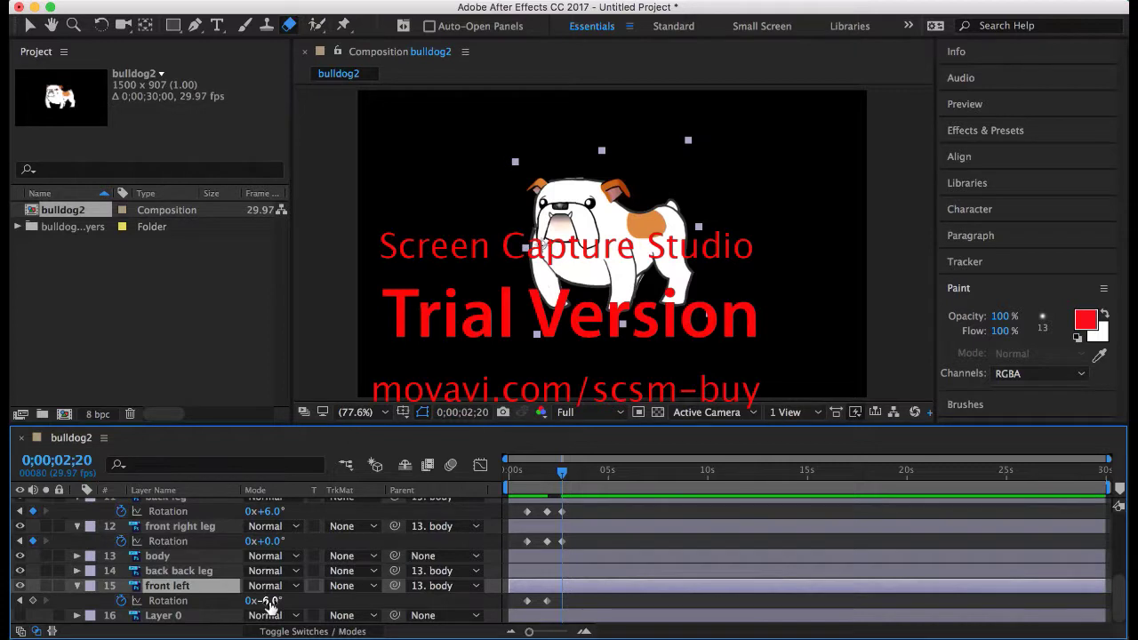
{"action": "left_click_drag", "start_coordinate": [266, 601], "coordinate": [281, 604]}
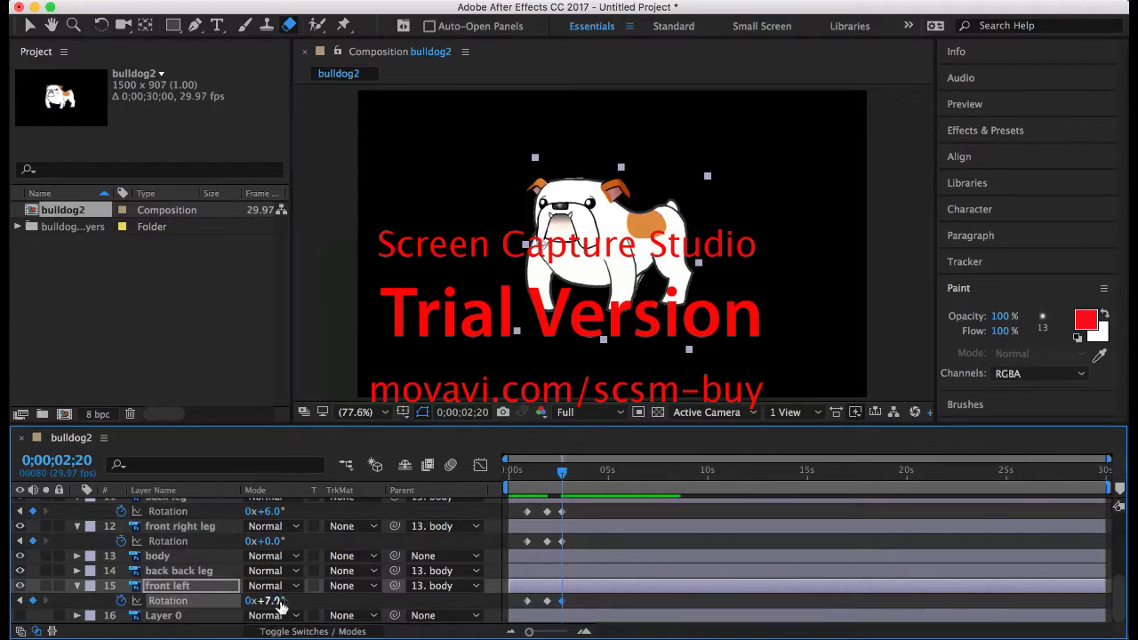
{"action": "left_click", "coordinate": [205, 573]}
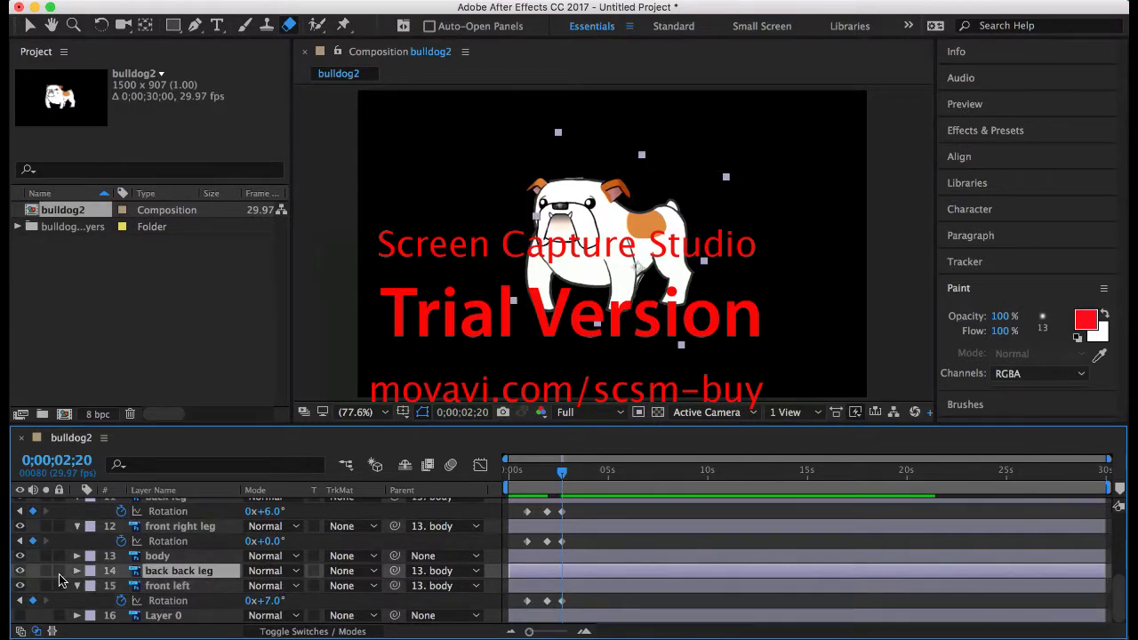
{"action": "key", "text": "r"}
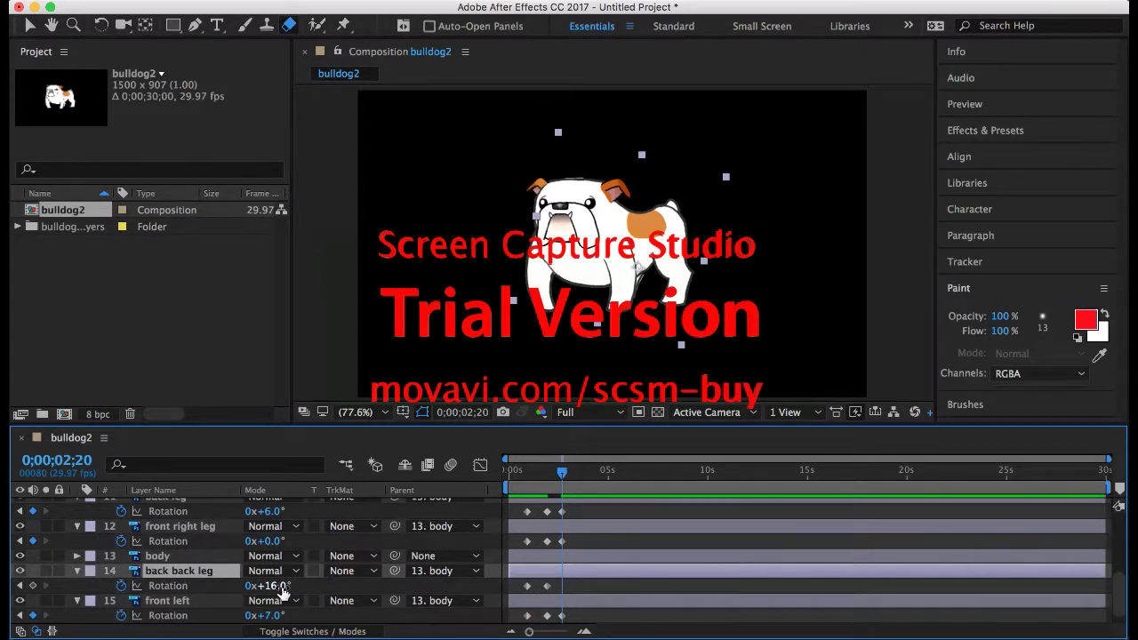
{"action": "mouse_move", "coordinate": [282, 586]}
{"action": "left_mouse_down"}
{"action": "mouse_move", "coordinate": [262, 597]}
{"action": "mouse_move", "coordinate": [277, 601]}
{"action": "left_mouse_up"}
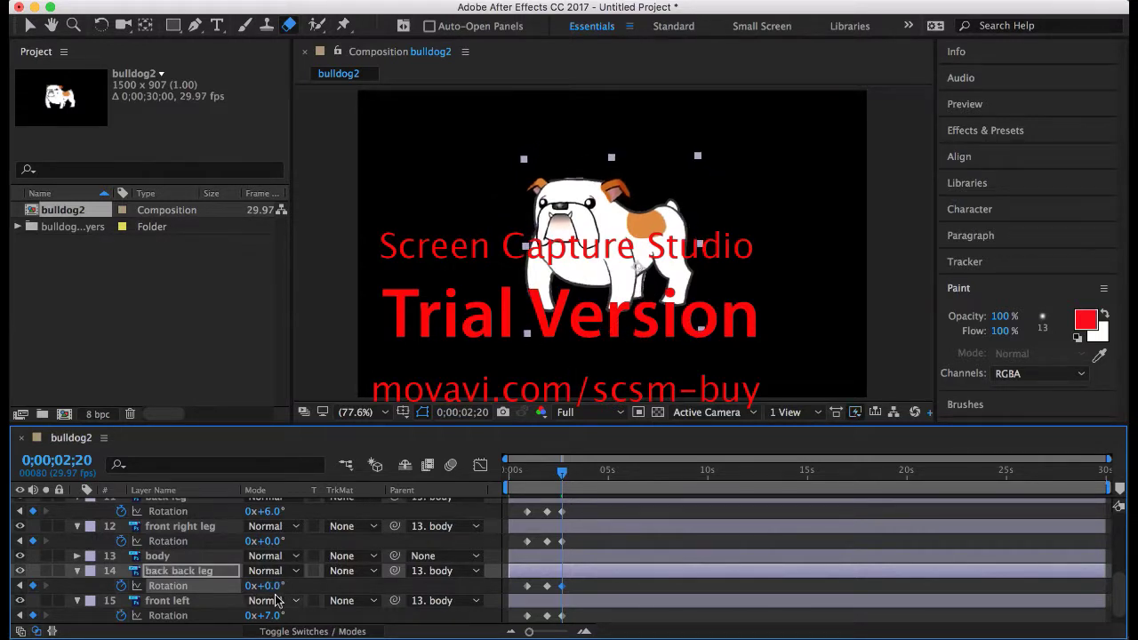
{"action": "left_click_drag", "start_coordinate": [563, 480], "coordinate": [580, 480]}
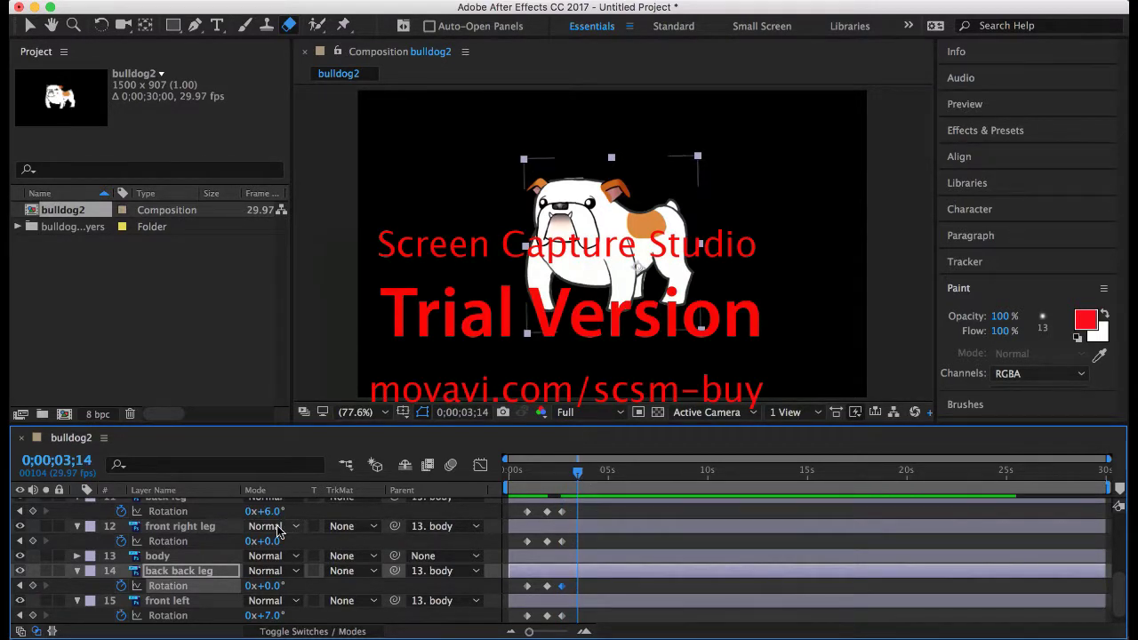
At 0;00;03;14, rotate the front right leg to +34° and edit the back leg's rotation
{"action": "left_click", "coordinate": [230, 528]}
{"action": "left_click_drag", "start_coordinate": [269, 541], "coordinate": [302, 541]}
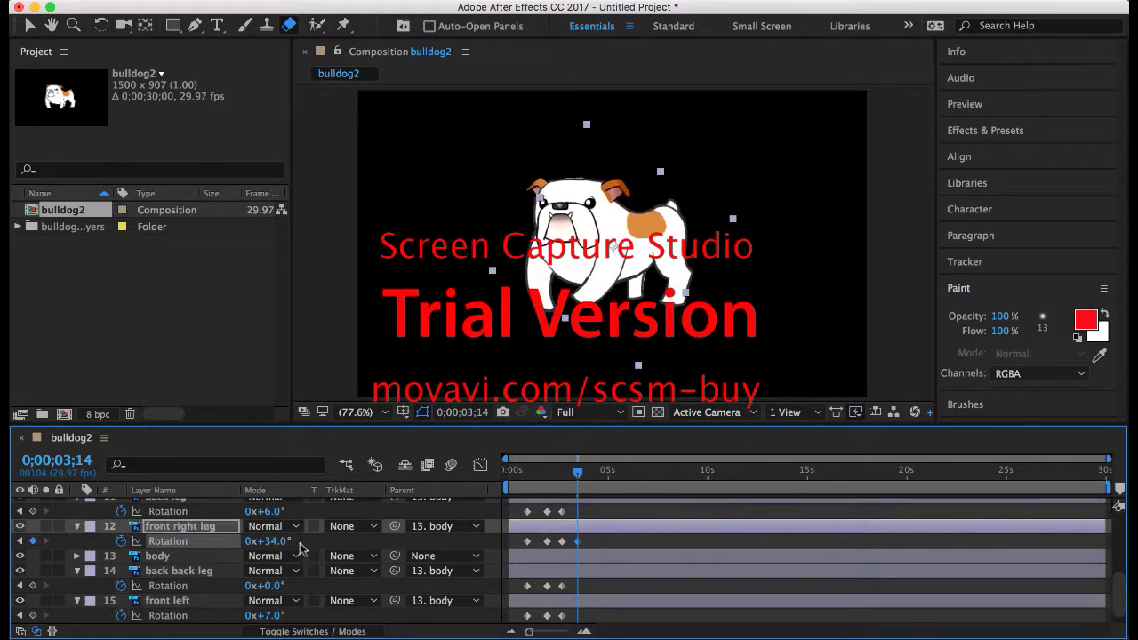
{"action": "left_click", "coordinate": [206, 510]}
{"action": "scroll", "coordinate": [211, 523], "scroll_direction": "up", "scroll_amount": 2}
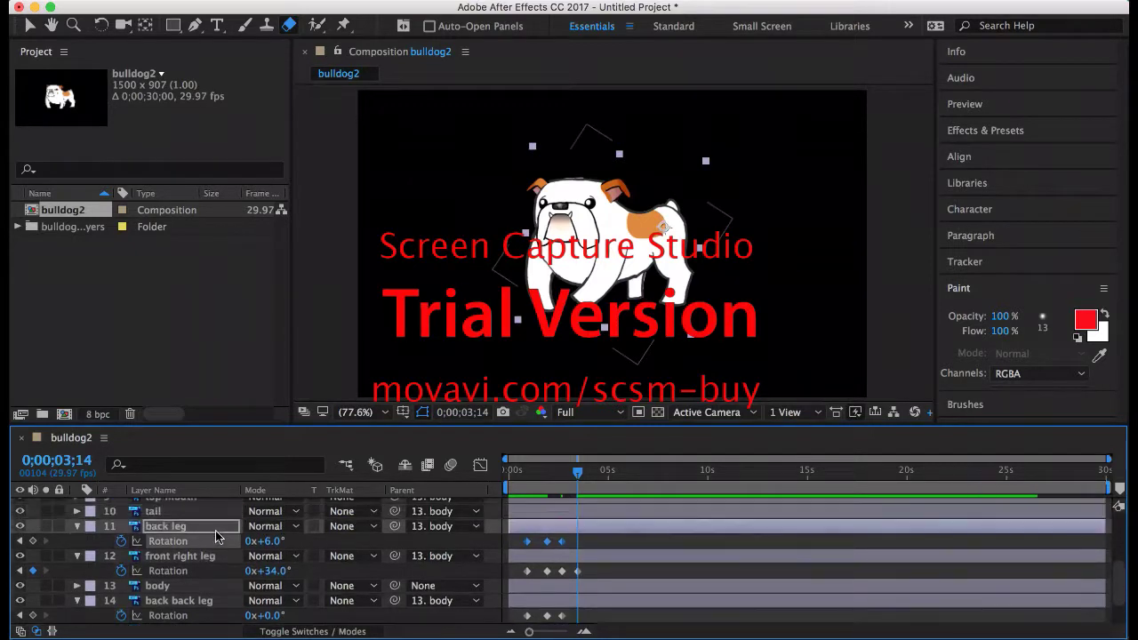
{"action": "left_click", "coordinate": [270, 541]}
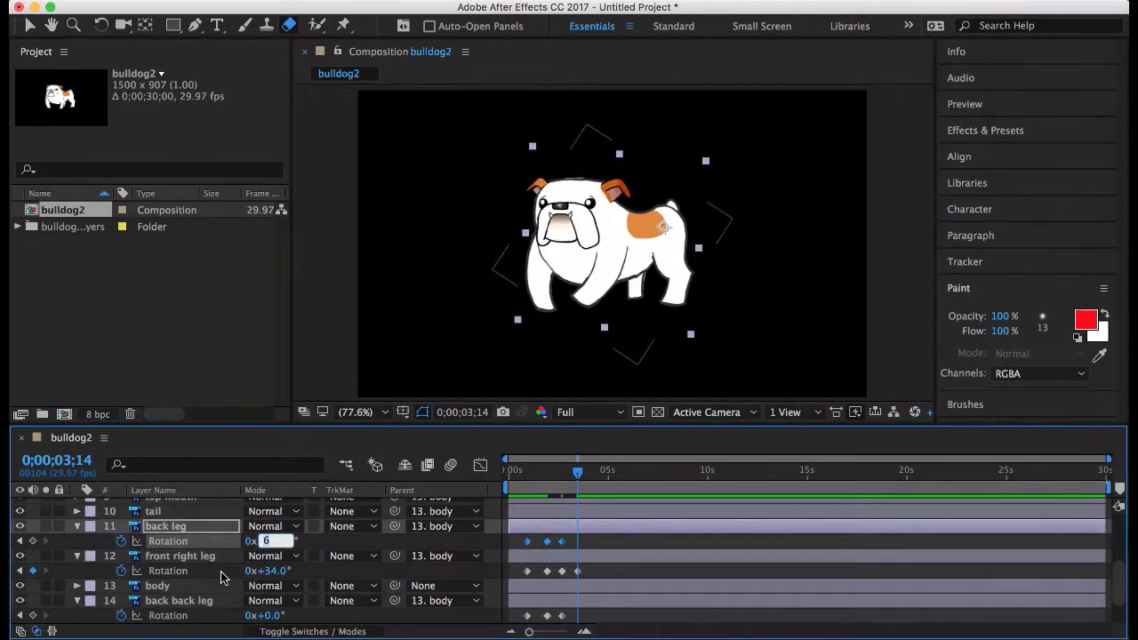
{"action": "scroll", "coordinate": [222, 578], "scroll_direction": "down", "scroll_amount": 3}
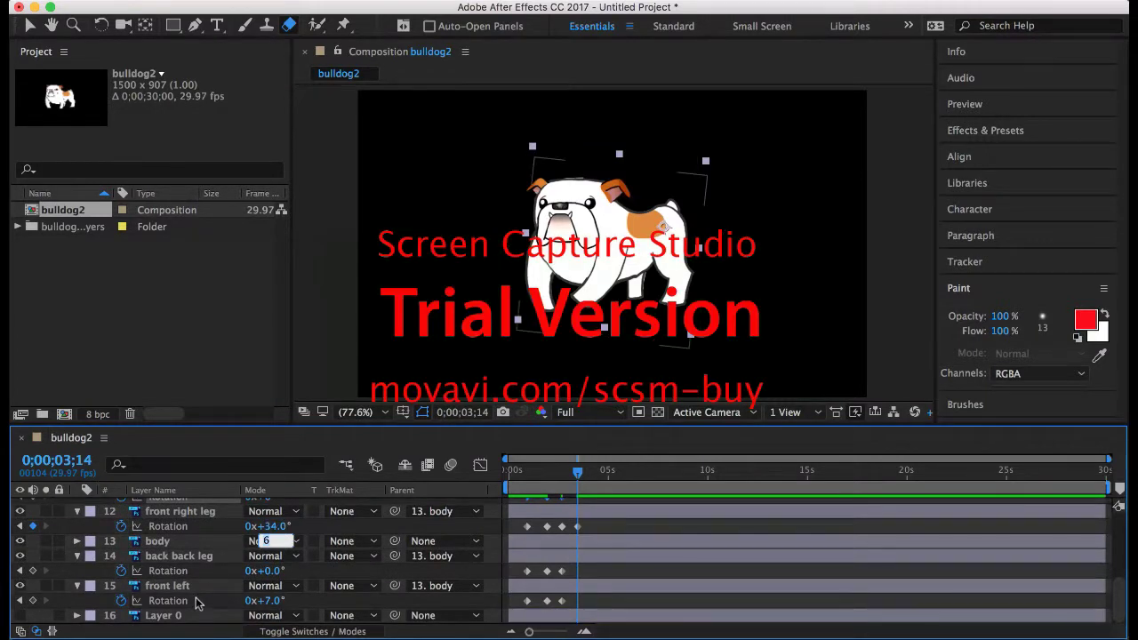
Set the back back leg to +17° and the front left leg to −7°, then readjust the back leg
{"action": "left_click", "coordinate": [197, 560]}
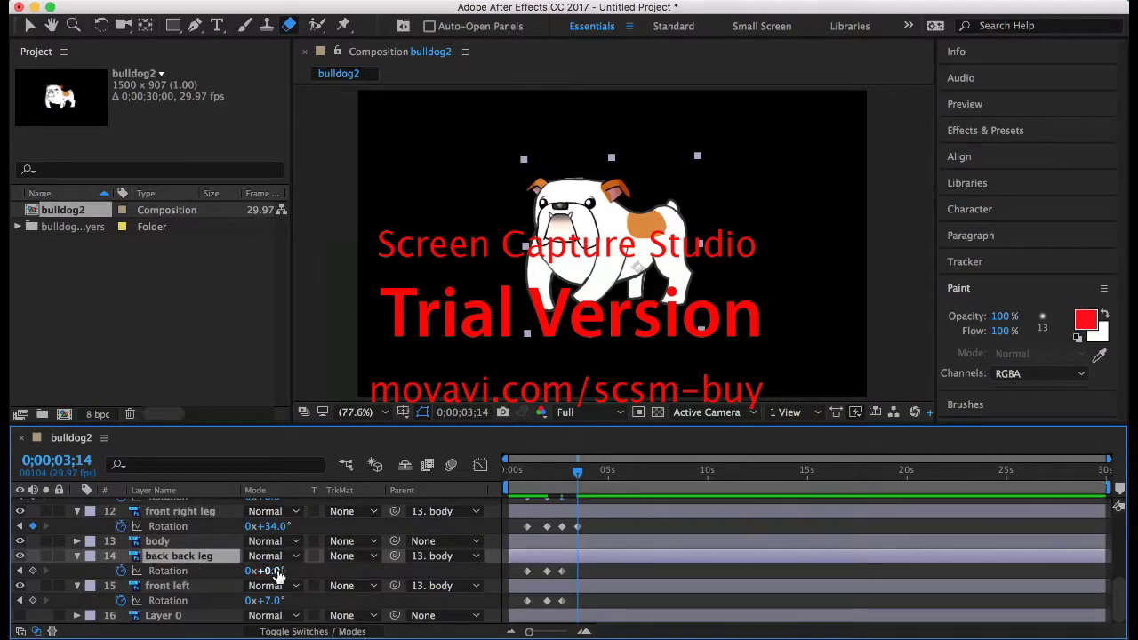
{"action": "left_click_drag", "start_coordinate": [277, 577], "coordinate": [291, 571]}
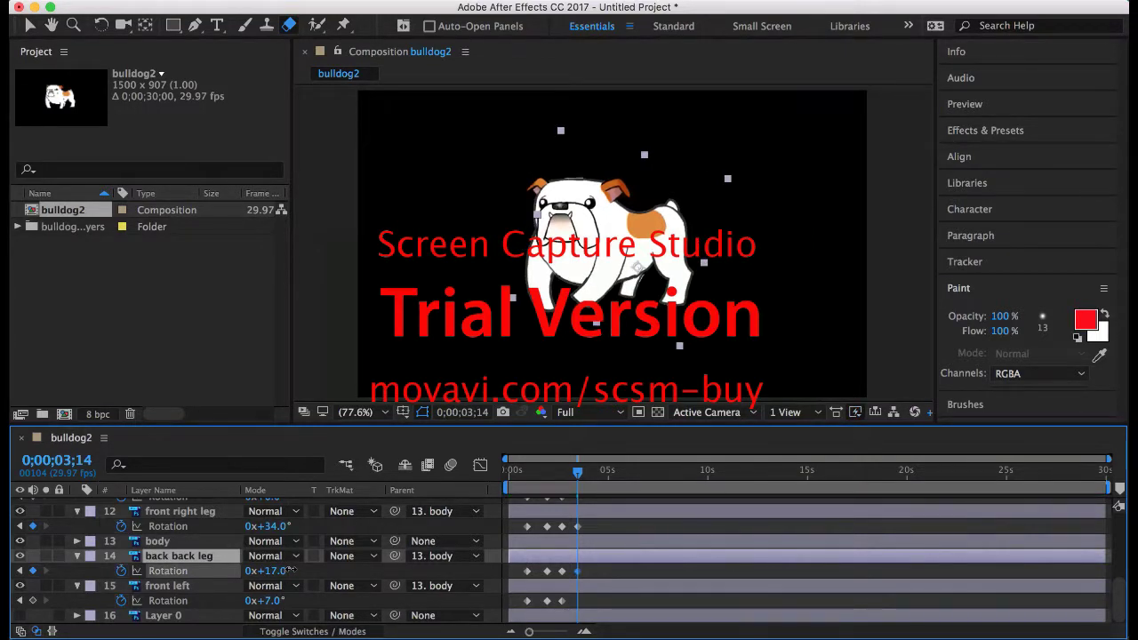
{"action": "left_click", "coordinate": [222, 586]}
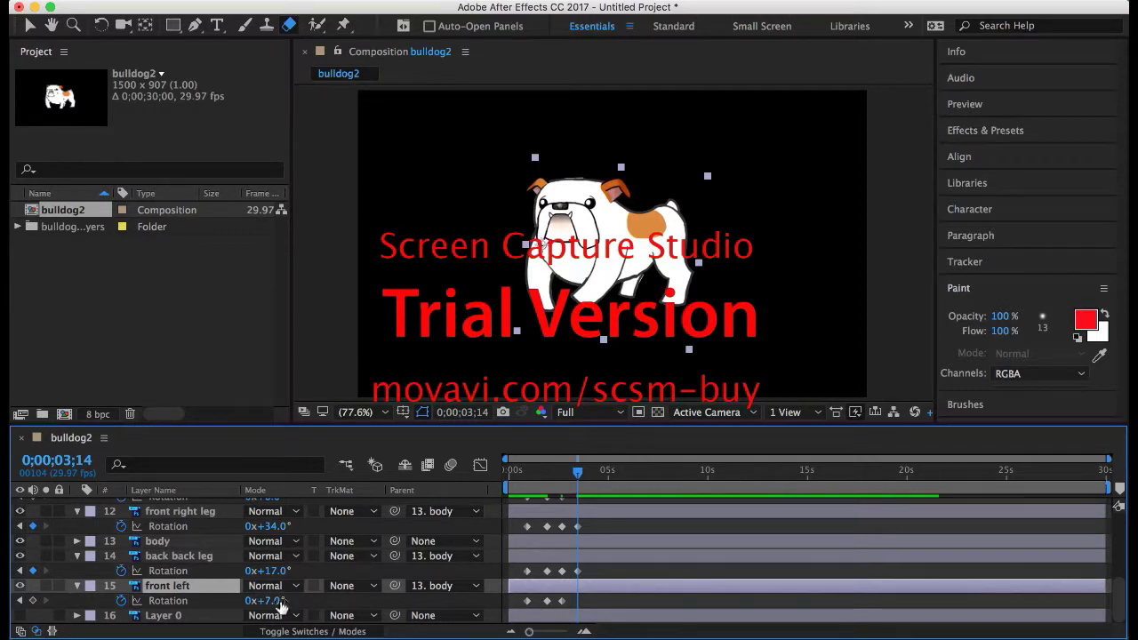
{"action": "left_click_drag", "start_coordinate": [276, 600], "coordinate": [265, 602]}
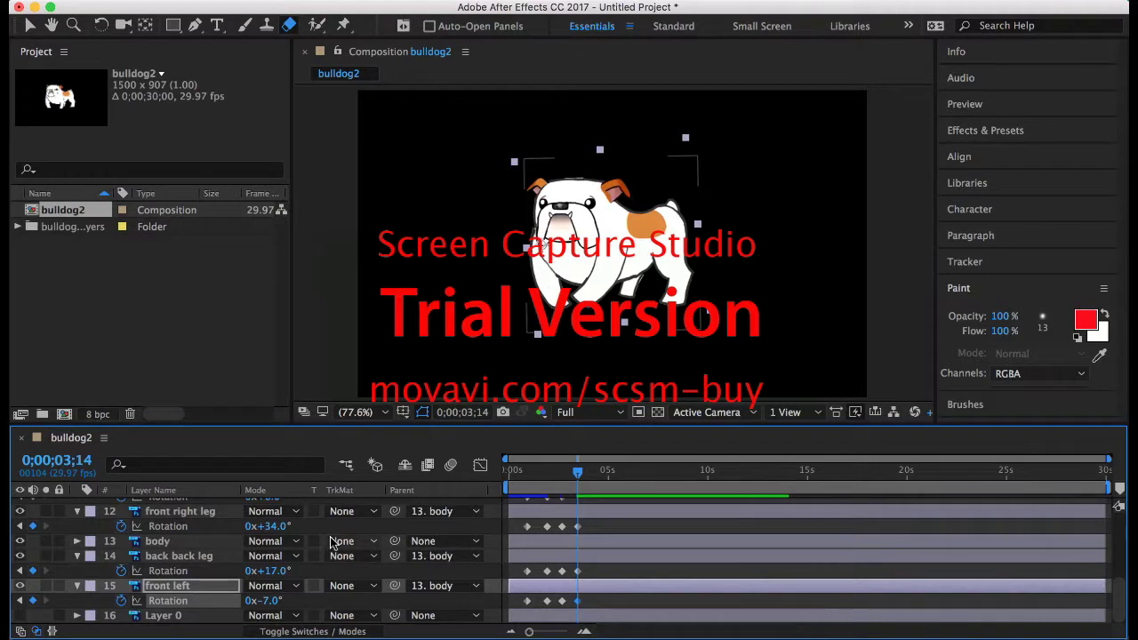
{"action": "scroll", "coordinate": [331, 543], "scroll_direction": "up", "scroll_amount": 1}
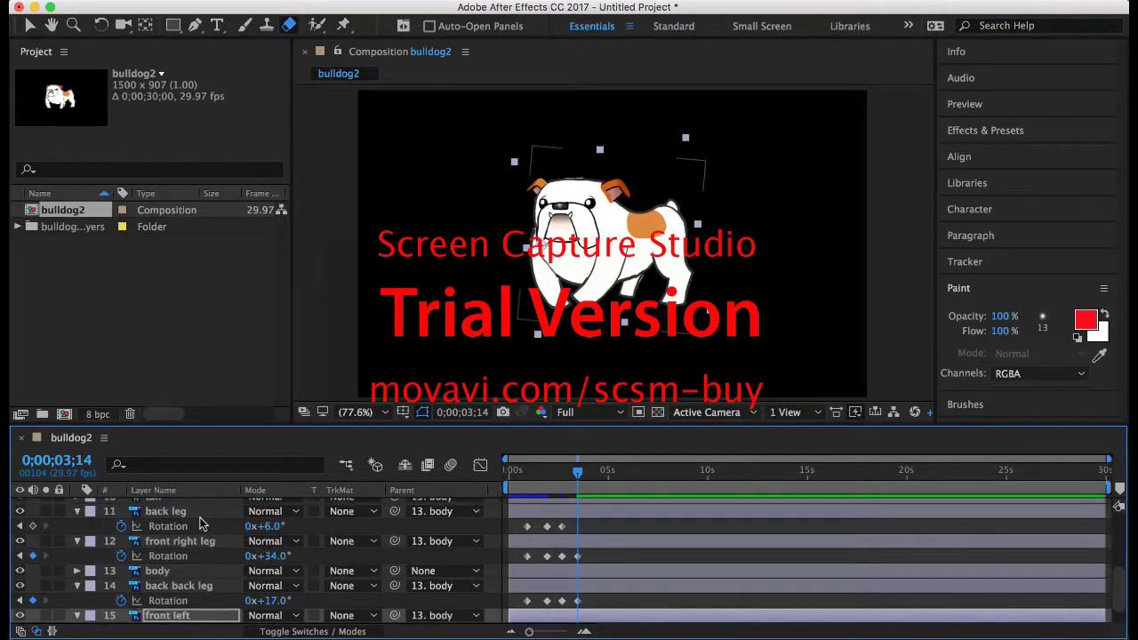
{"action": "left_click", "coordinate": [201, 526]}
{"action": "left_click_drag", "start_coordinate": [270, 531], "coordinate": [281, 527]}
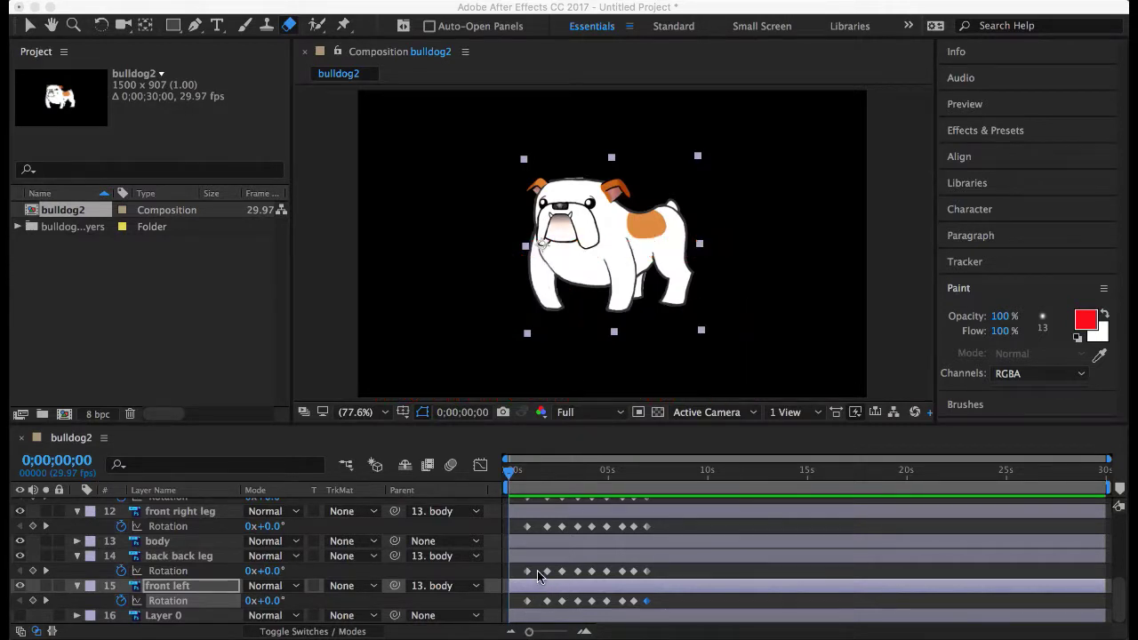
{"action": "left_click", "coordinate": [508, 473]}
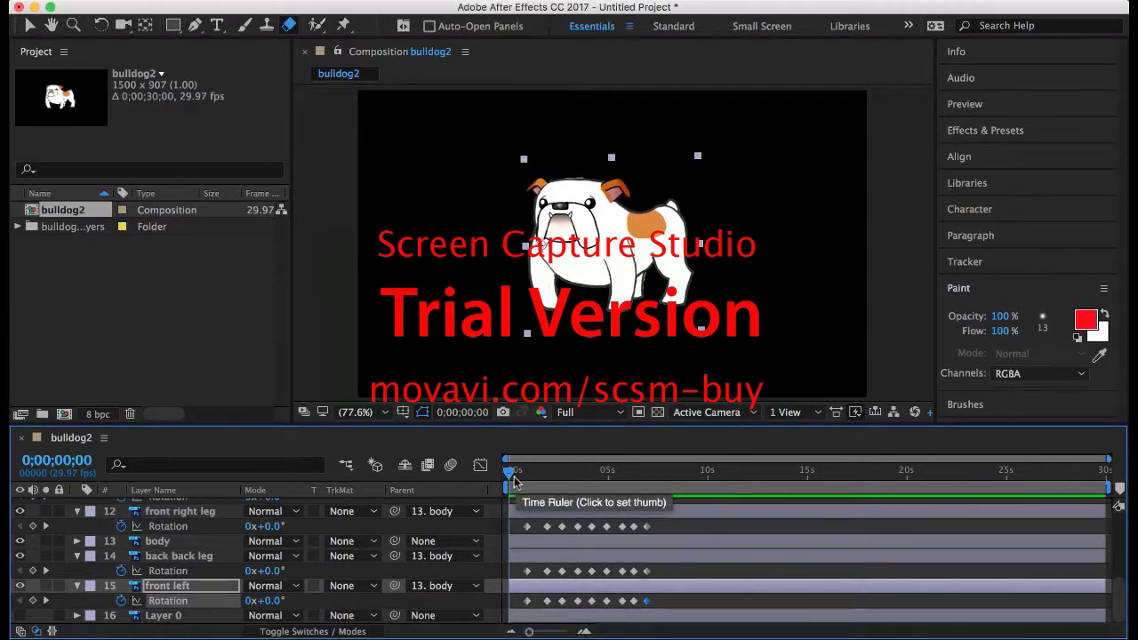
{"action": "key", "text": "space"}
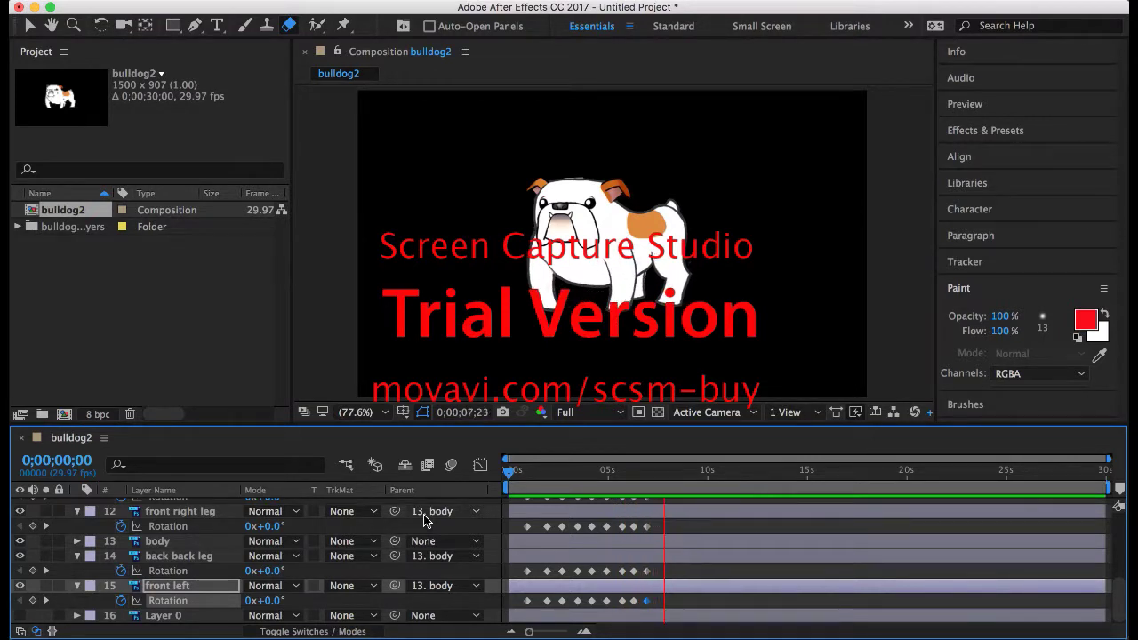
{"action": "key", "text": "space"}
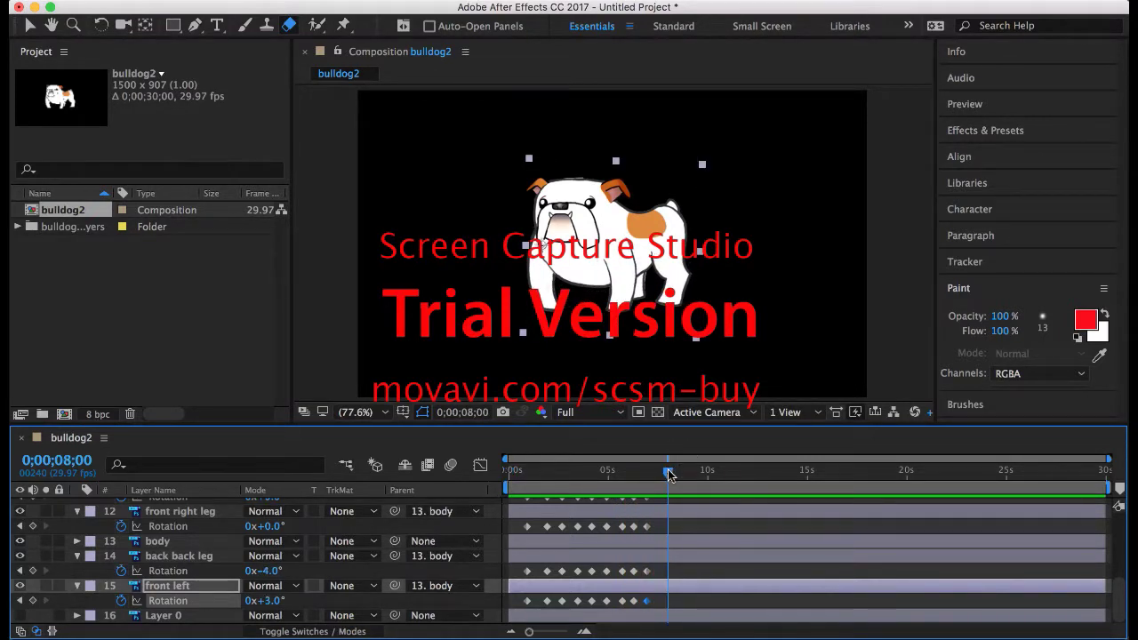
{"action": "left_click_drag", "start_coordinate": [656, 475], "coordinate": [481, 469]}
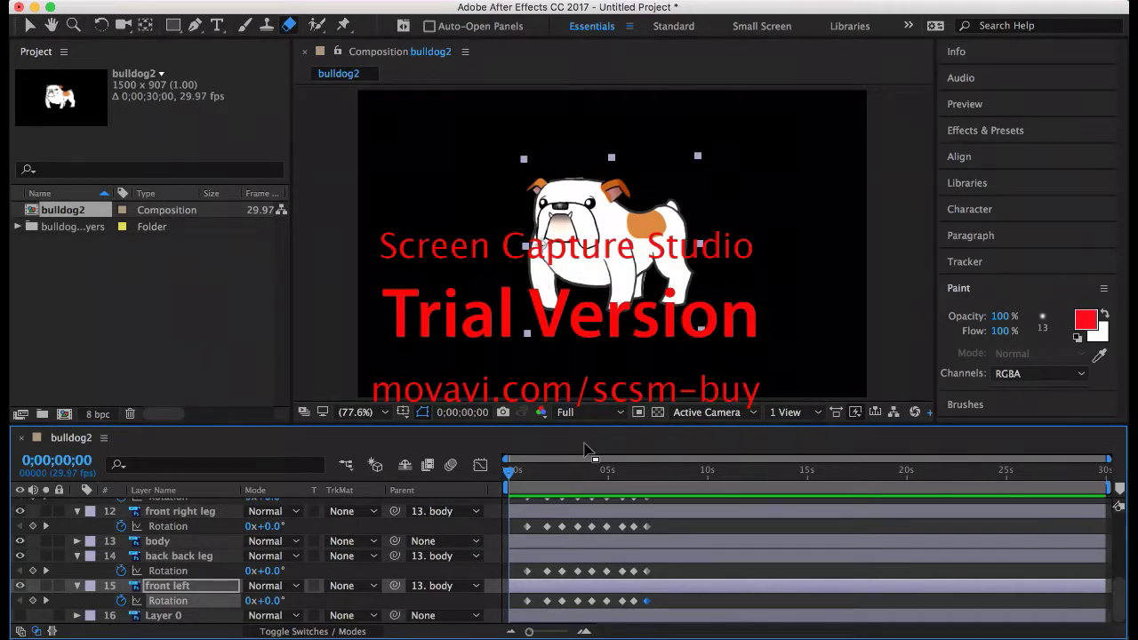
Undo an accidental nudge of the bulldog, then reveal the body layer's Position, 750.0,453.5
{"action": "left_click", "coordinate": [616, 253]}
{"action": "left_click_drag", "start_coordinate": [621, 263], "coordinate": [610, 260]}
{"action": "left_click", "coordinate": [225, 2]}
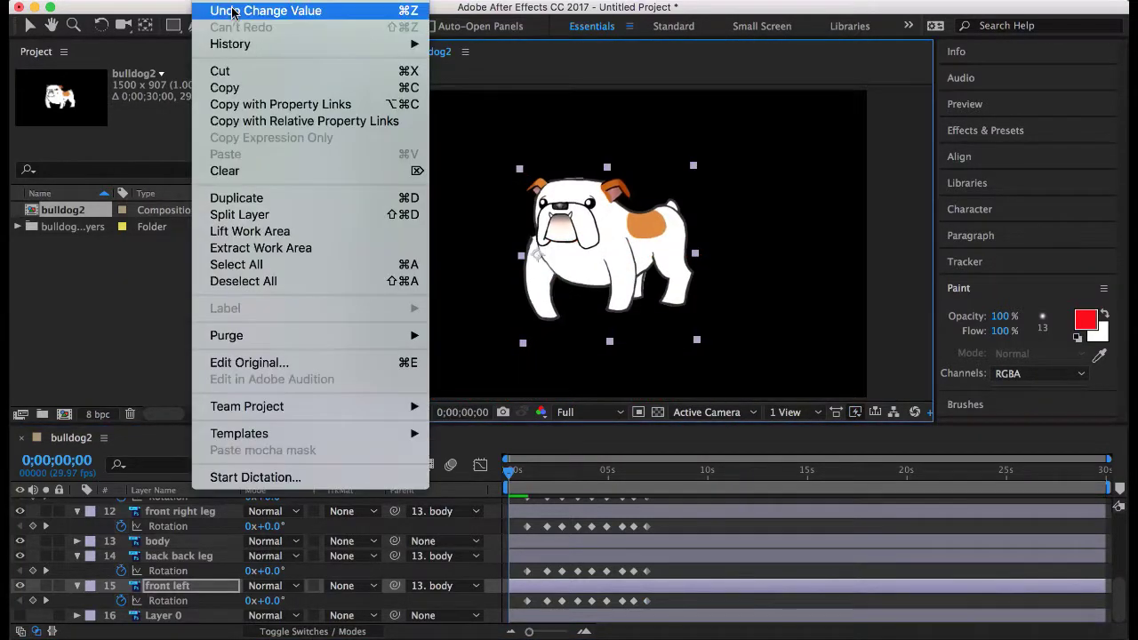
{"action": "left_click", "coordinate": [233, 13]}
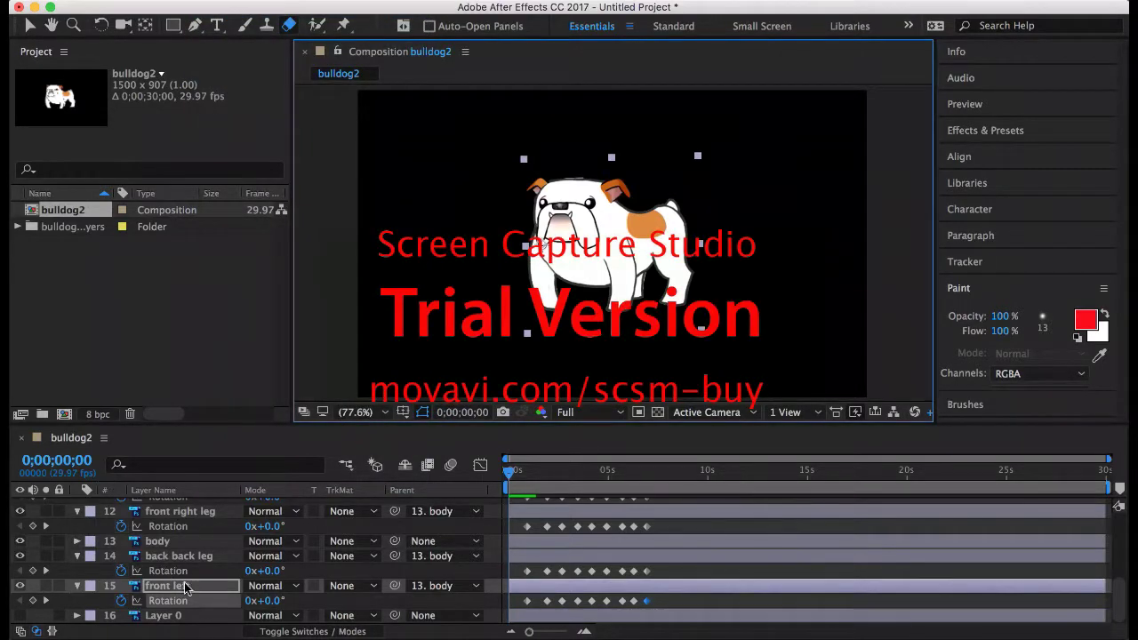
{"action": "left_click", "coordinate": [183, 544]}
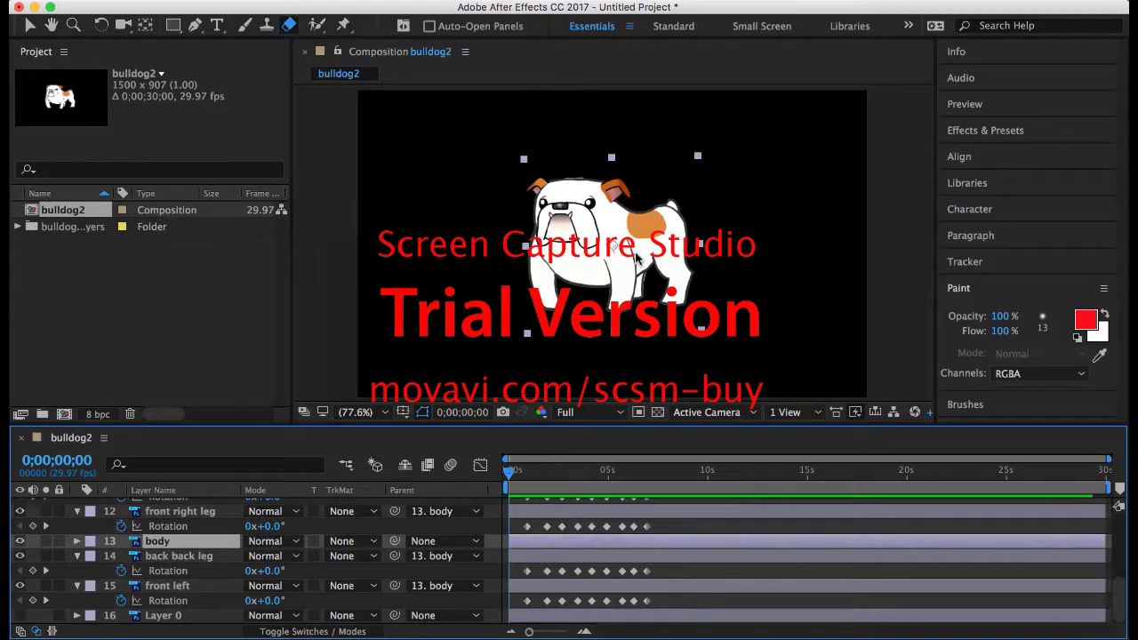
{"action": "key", "text": "p"}
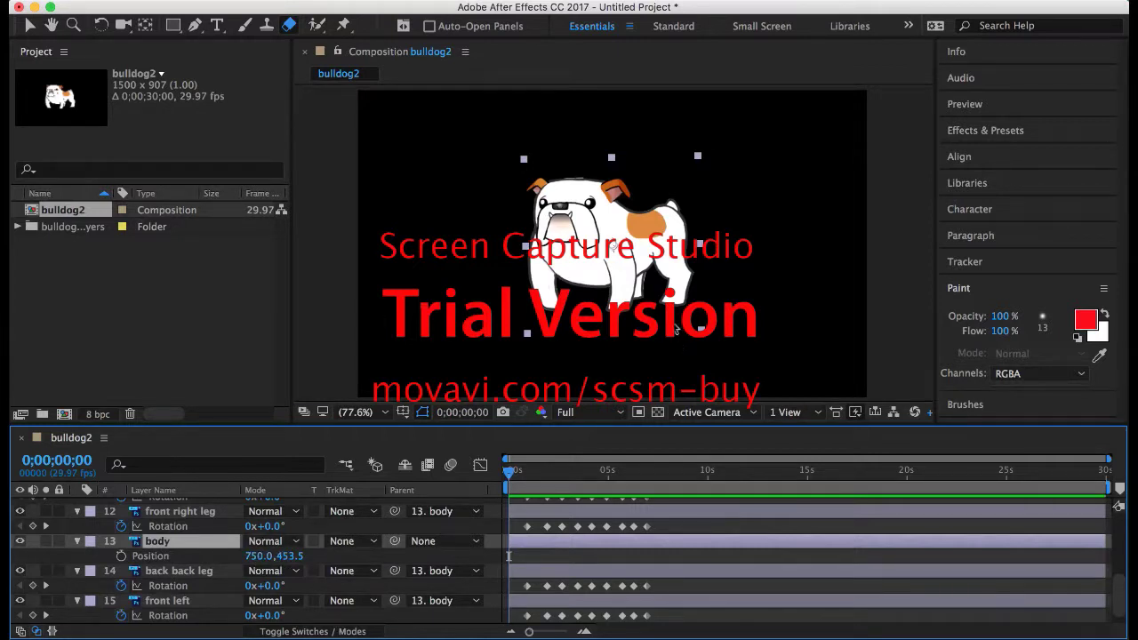
Keyframe the body's Position from 1164.8,566.9 at 0s to 657.2,577.2 near 6;27
{"action": "left_click_drag", "start_coordinate": [633, 246], "coordinate": [760, 279]}
{"action": "key", "text": "Return"}
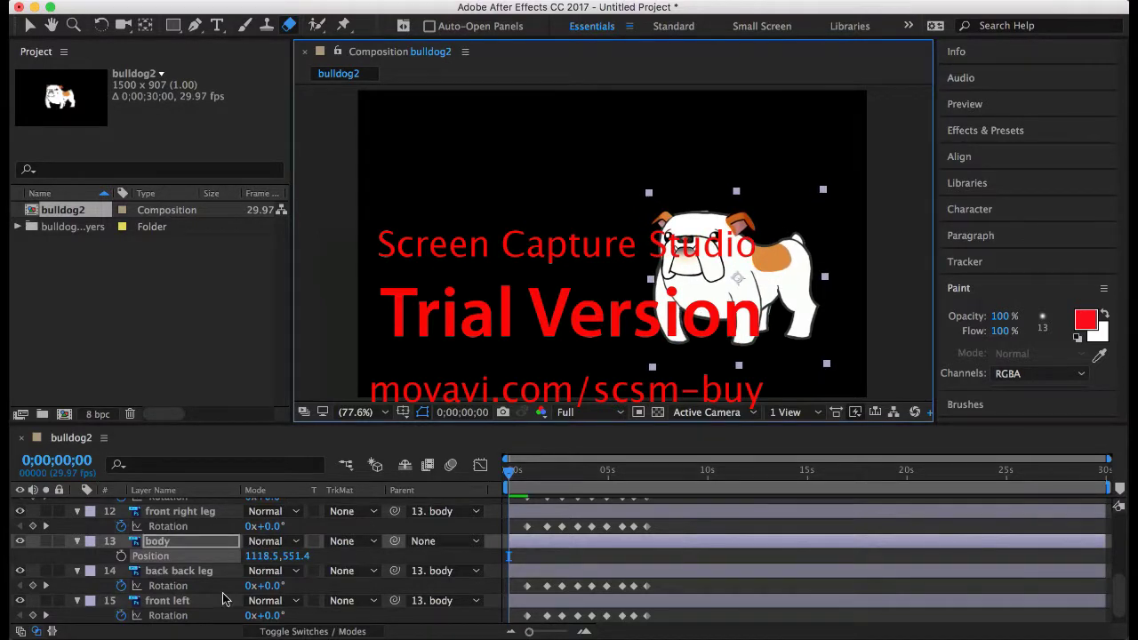
{"action": "left_click", "coordinate": [121, 557]}
{"action": "left_click_drag", "start_coordinate": [725, 296], "coordinate": [753, 284]}
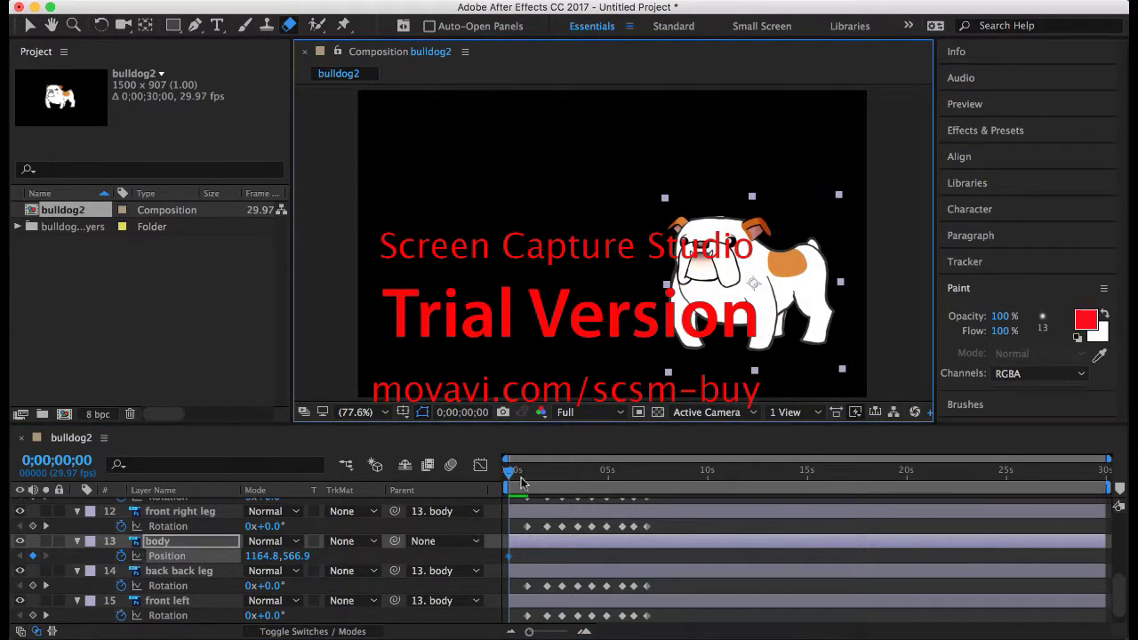
{"action": "left_click_drag", "start_coordinate": [511, 476], "coordinate": [647, 499]}
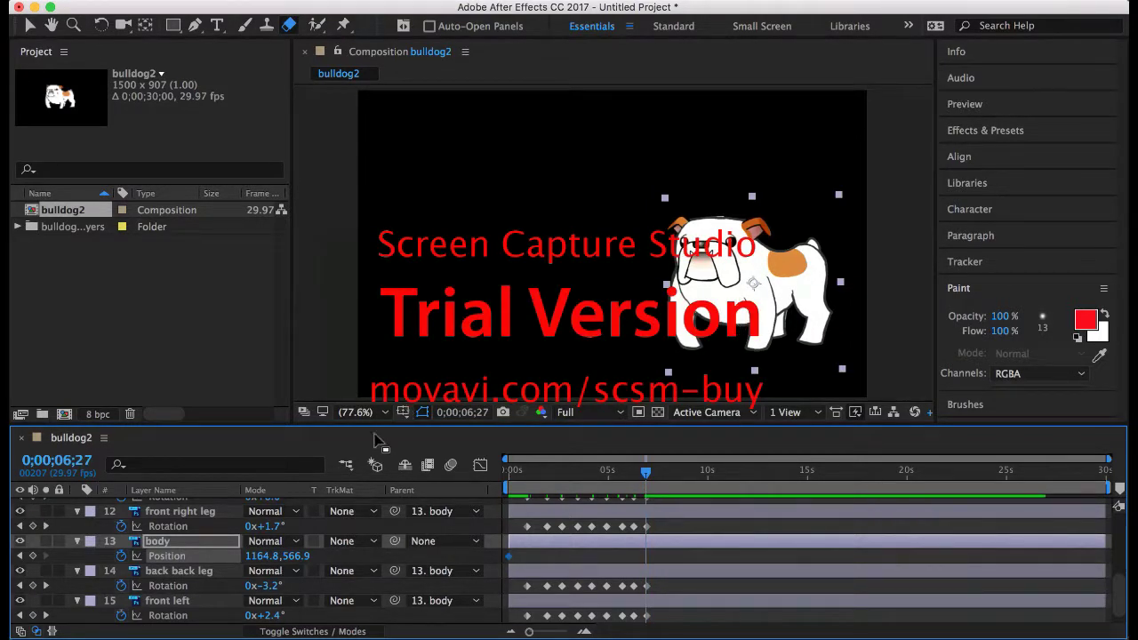
{"action": "left_click_drag", "start_coordinate": [738, 315], "coordinate": [563, 315]}
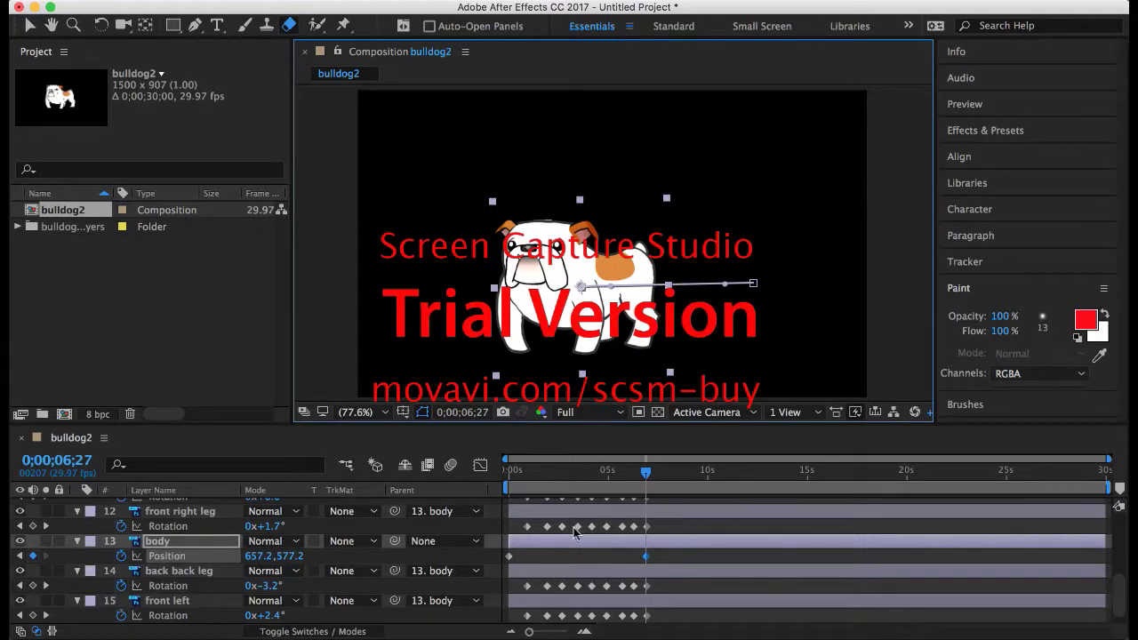
Return to the start and preview the bulldog walking leftward
{"action": "left_click_drag", "start_coordinate": [649, 475], "coordinate": [503, 473]}
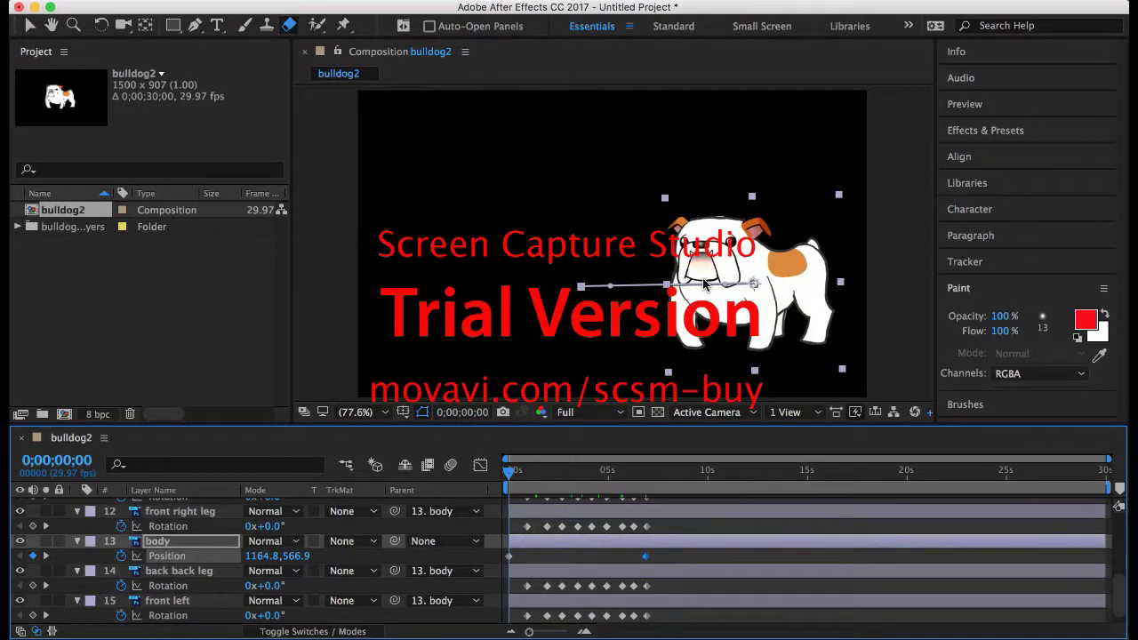
{"action": "key", "text": "space"}
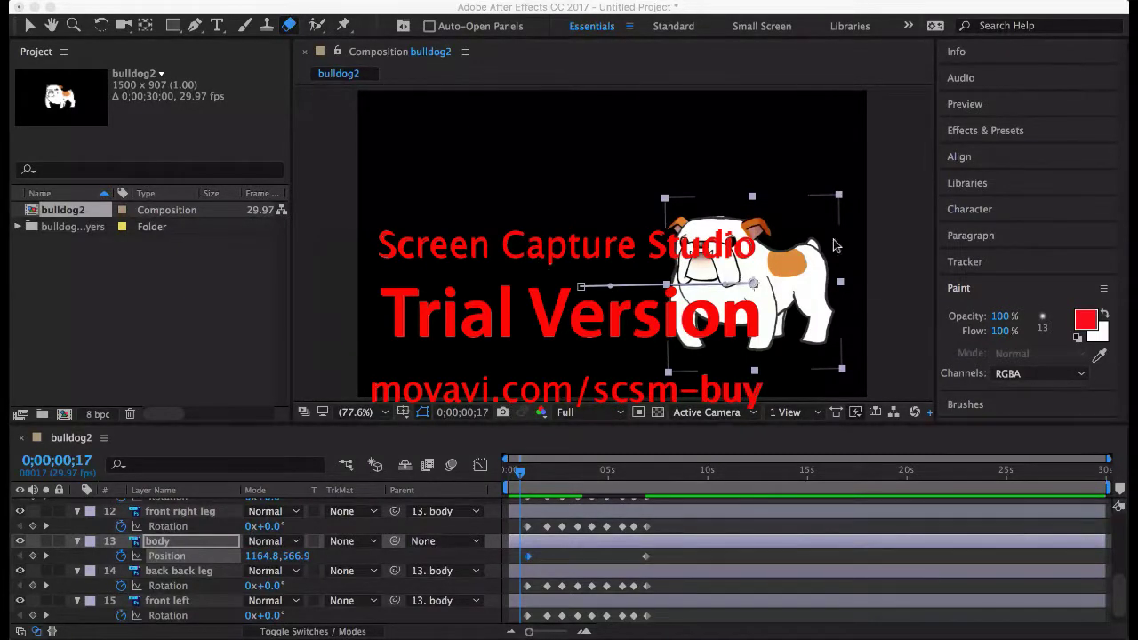
{"action": "left_click", "coordinate": [626, 448]}
{"action": "key", "text": "space"}
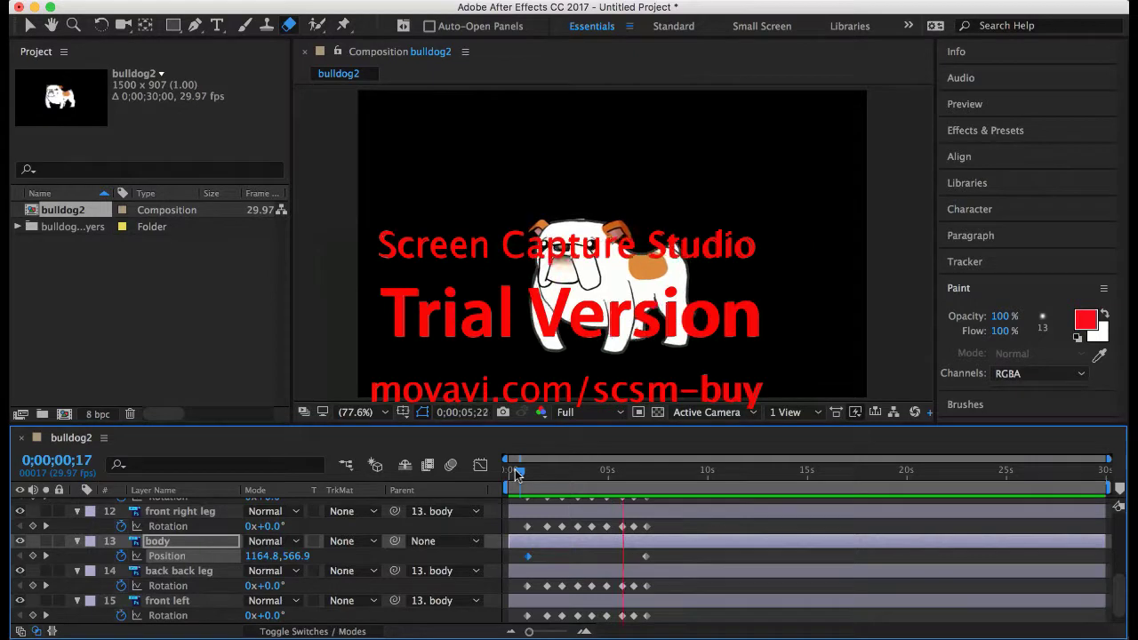
{"action": "key", "text": "space"}
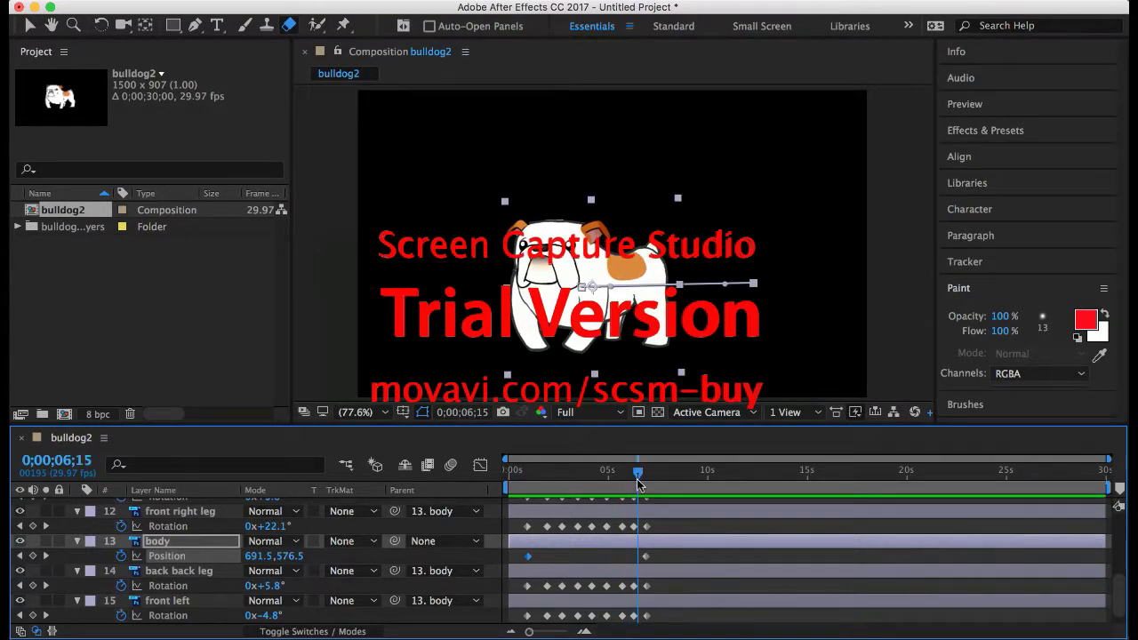
{"action": "left_click_drag", "start_coordinate": [637, 474], "coordinate": [523, 459]}
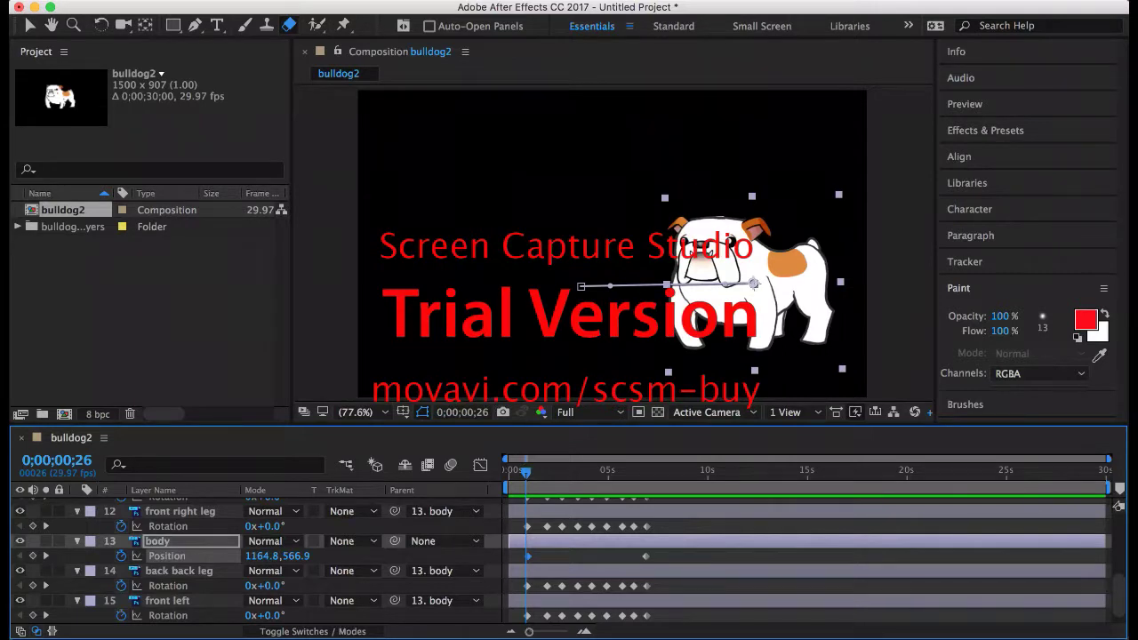
Import background.png (4682 x 1246) from the Pictures folder into the project
{"action": "left_click", "coordinate": [174, 1]}
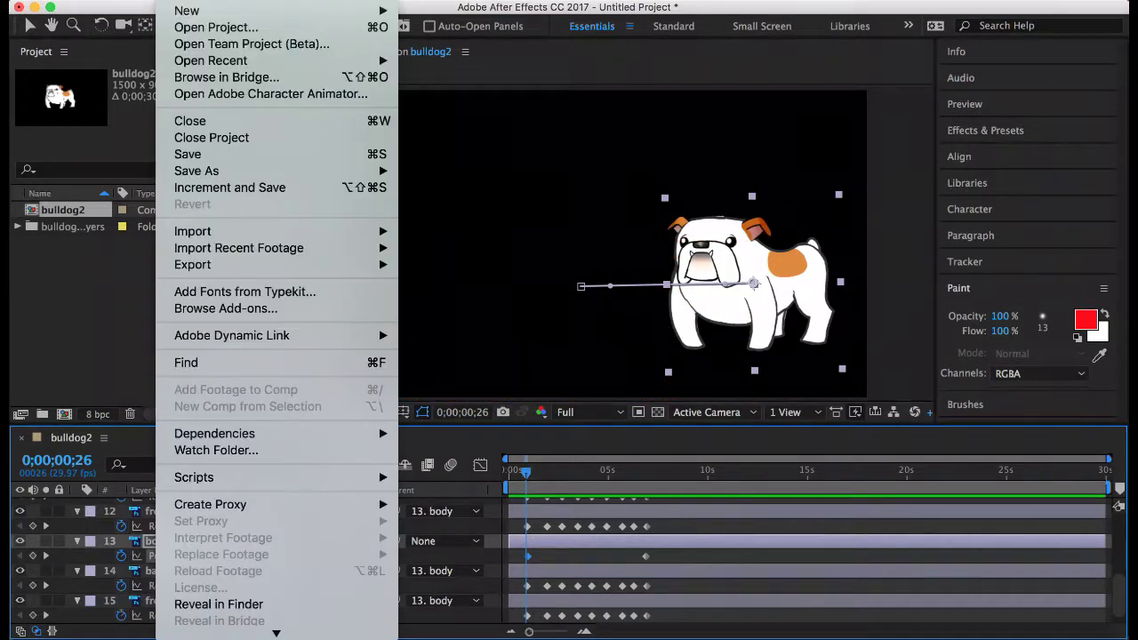
{"action": "mouse_move", "coordinate": [181, 13]}
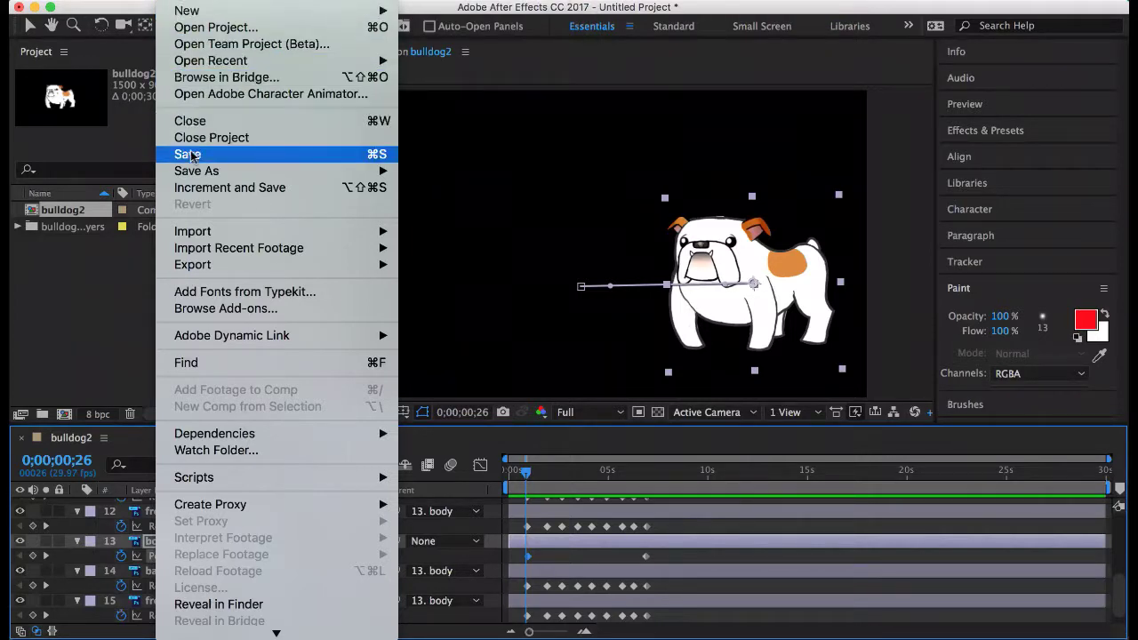
{"action": "mouse_move", "coordinate": [249, 238]}
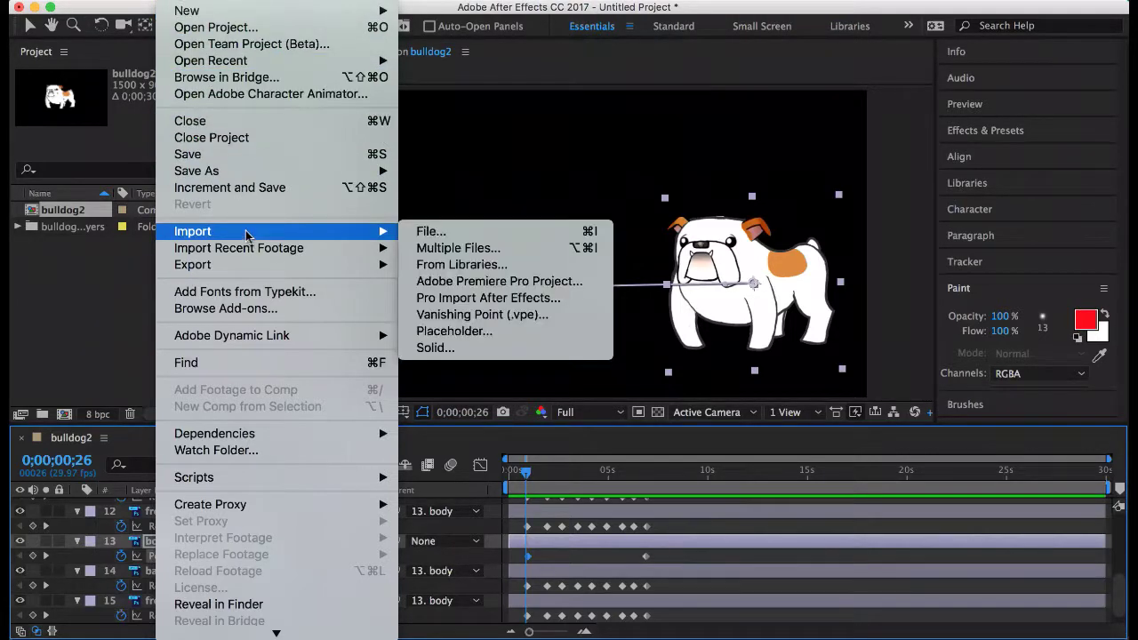
{"action": "left_click", "coordinate": [489, 233]}
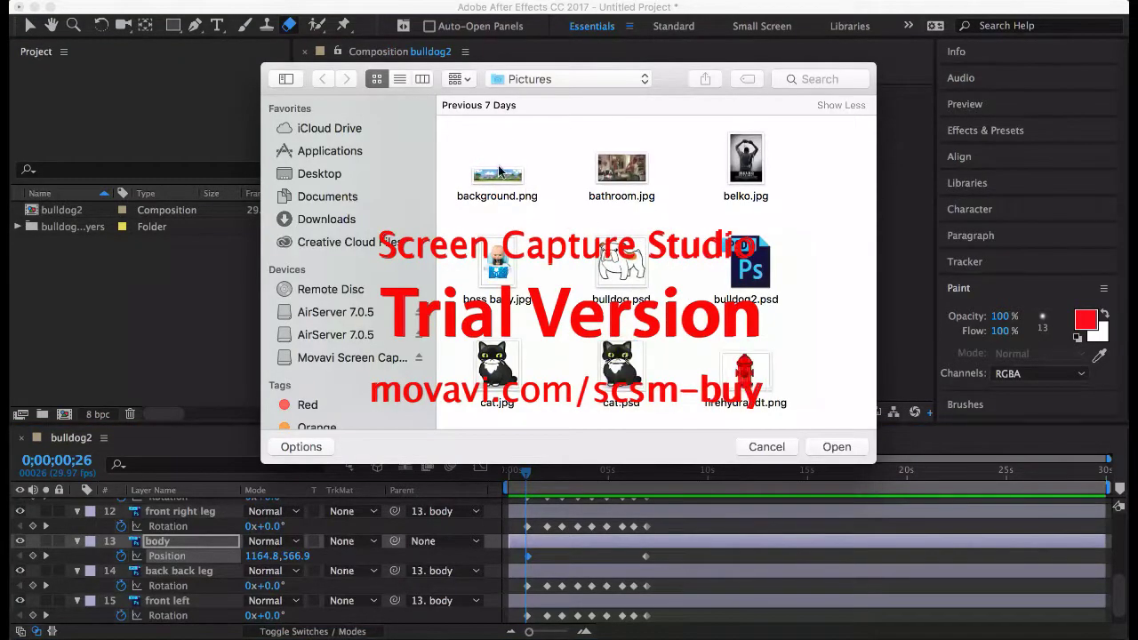
{"action": "left_click", "coordinate": [499, 192]}
{"action": "left_click", "coordinate": [858, 449]}
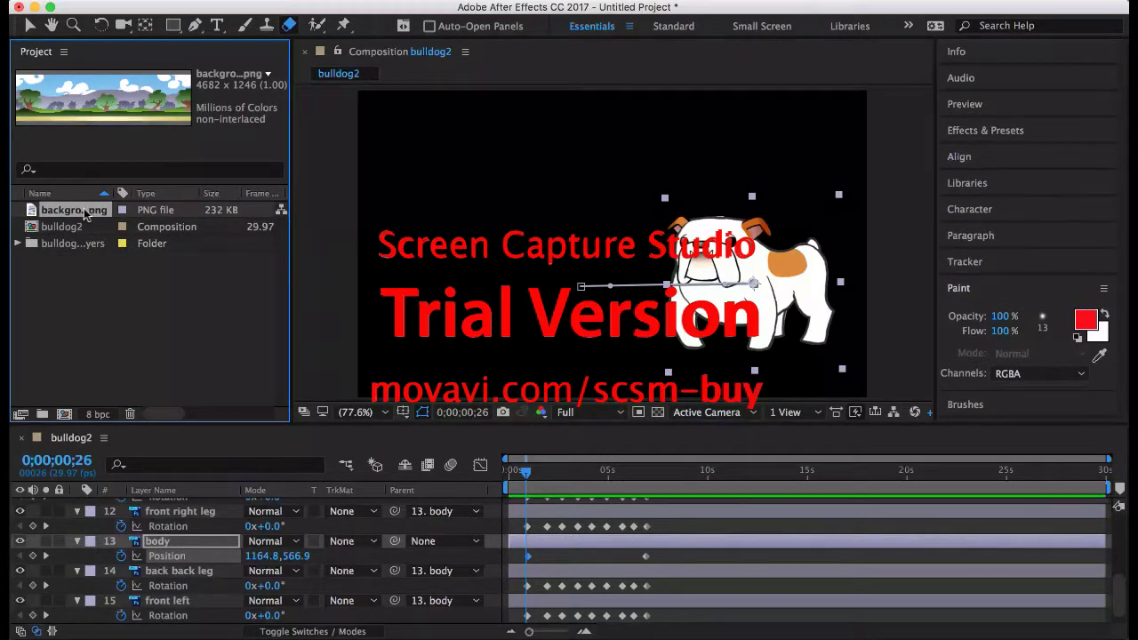
Place background.png as the bottom layer of bulldog2 and scale it to 53.0%
{"action": "left_click_drag", "start_coordinate": [114, 462], "coordinate": [133, 625]}
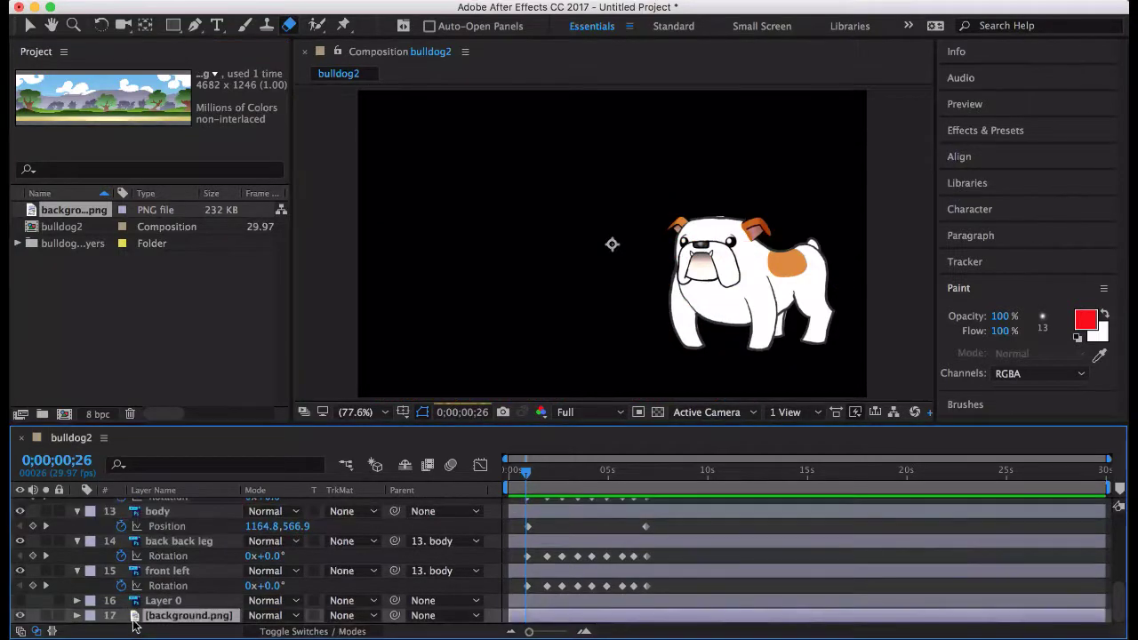
{"action": "left_click", "coordinate": [536, 299]}
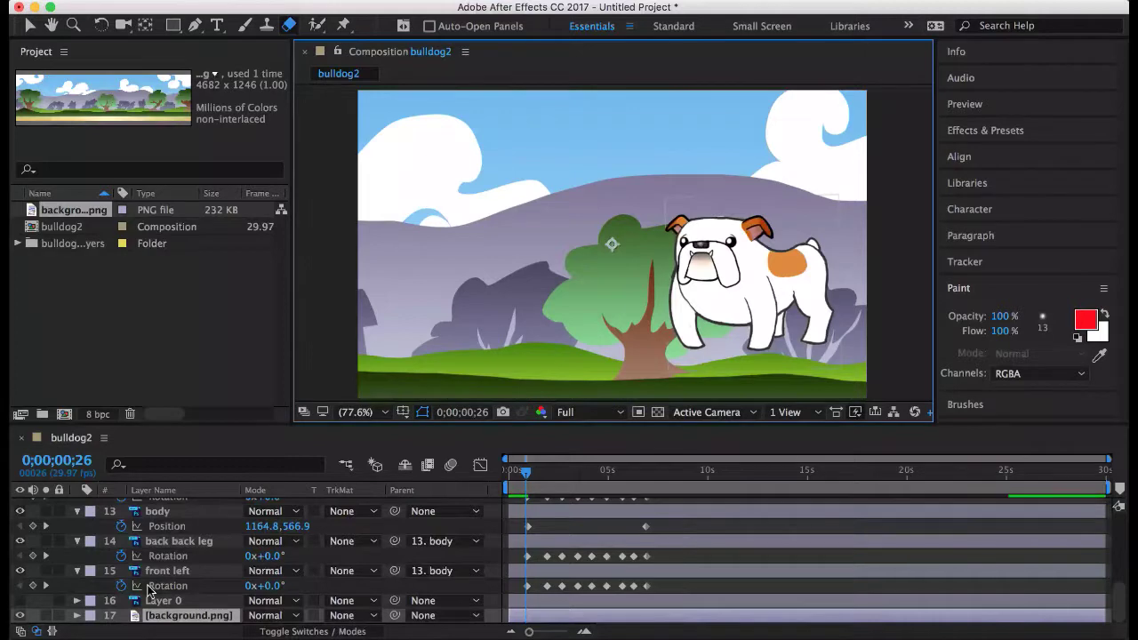
{"action": "left_click", "coordinate": [124, 619]}
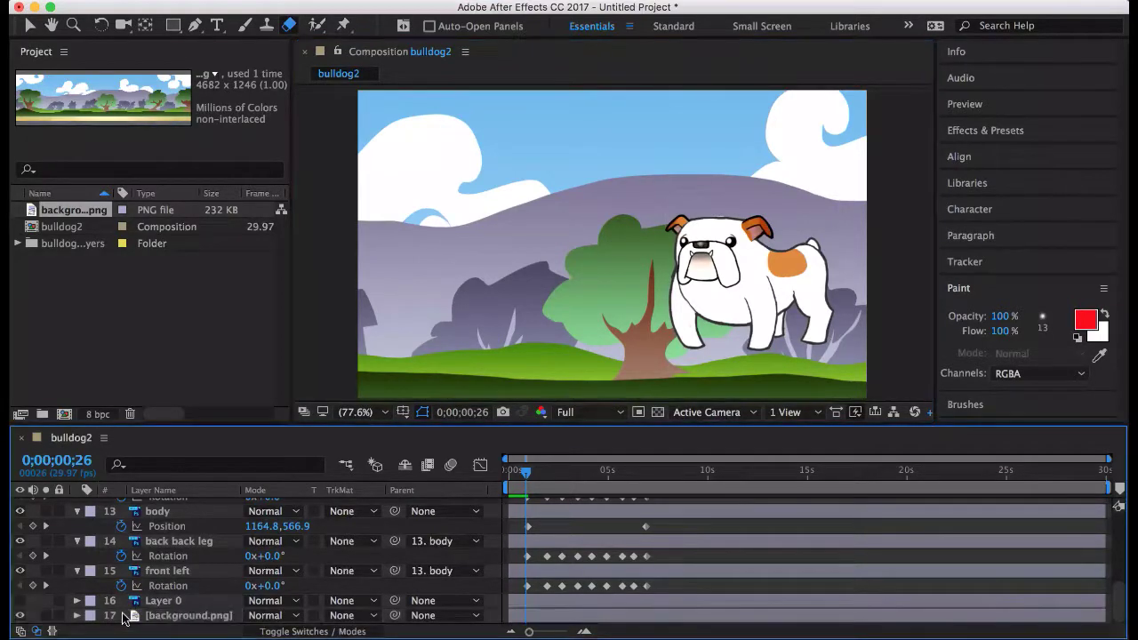
{"action": "key", "text": "s"}
{"action": "scroll", "coordinate": [125, 614], "scroll_direction": "down", "scroll_amount": 10}
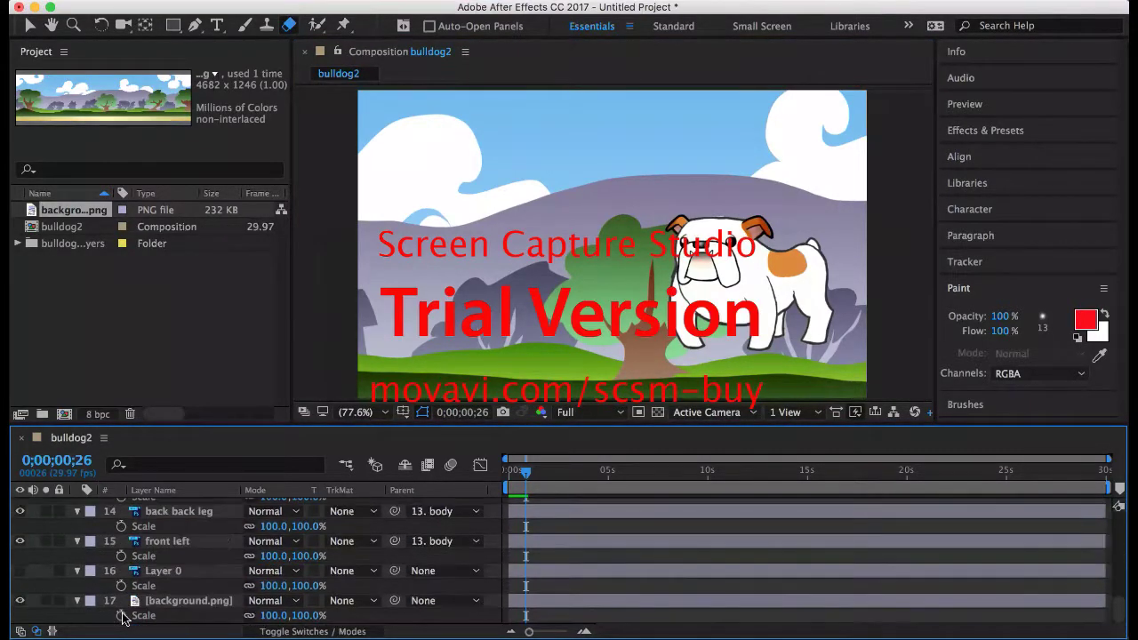
{"action": "left_click", "coordinate": [313, 620]}
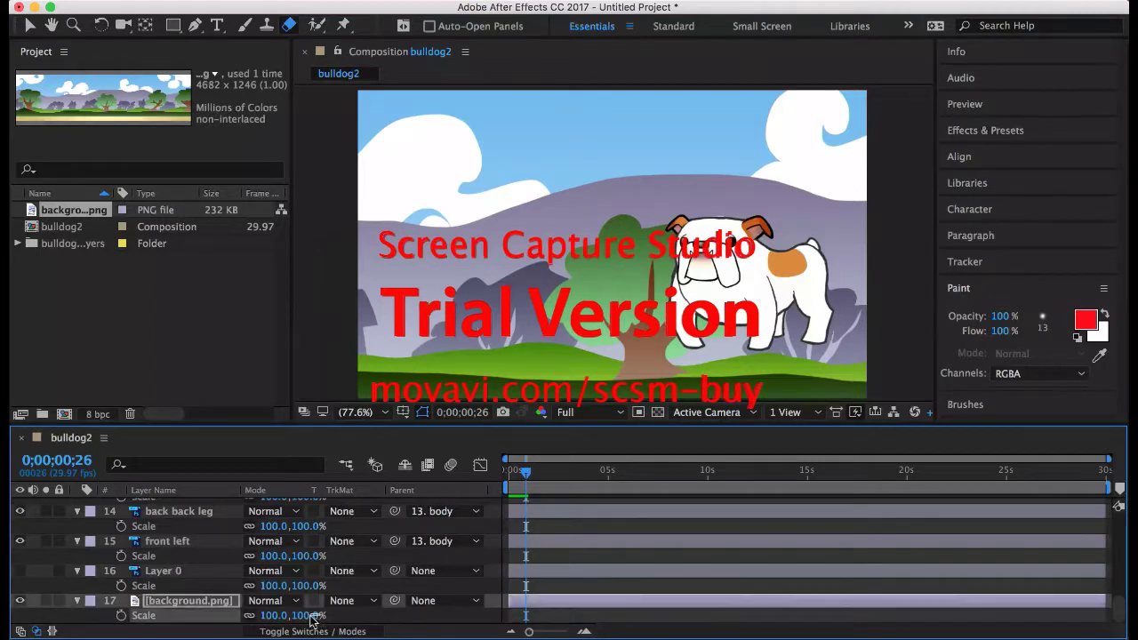
{"action": "left_click_drag", "start_coordinate": [302, 615], "coordinate": [272, 624]}
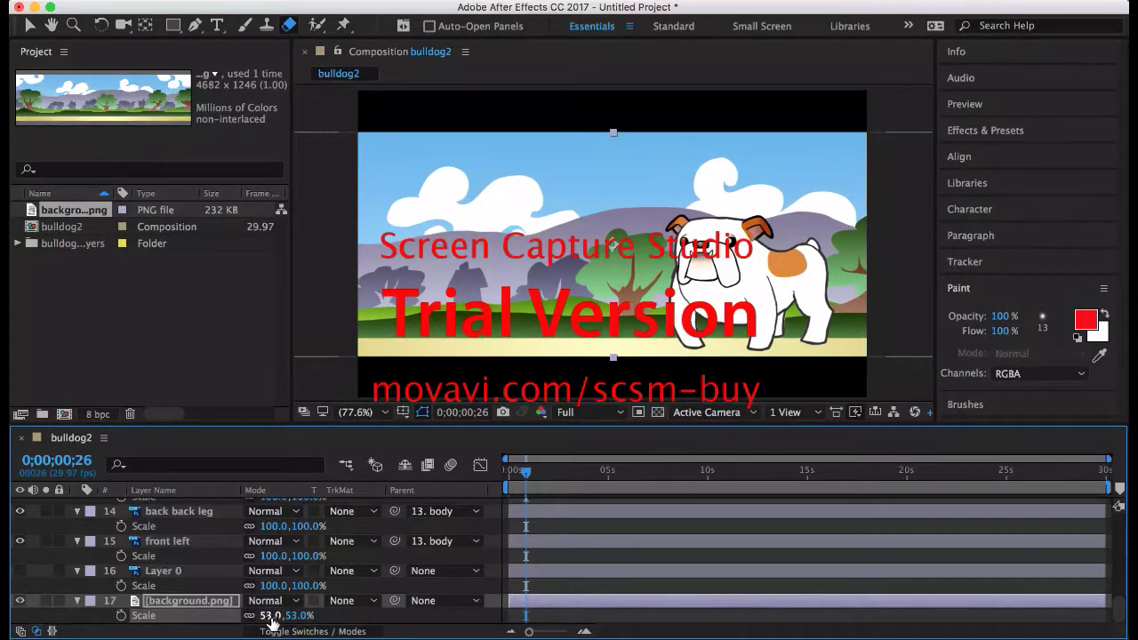
{"action": "left_click", "coordinate": [501, 472]}
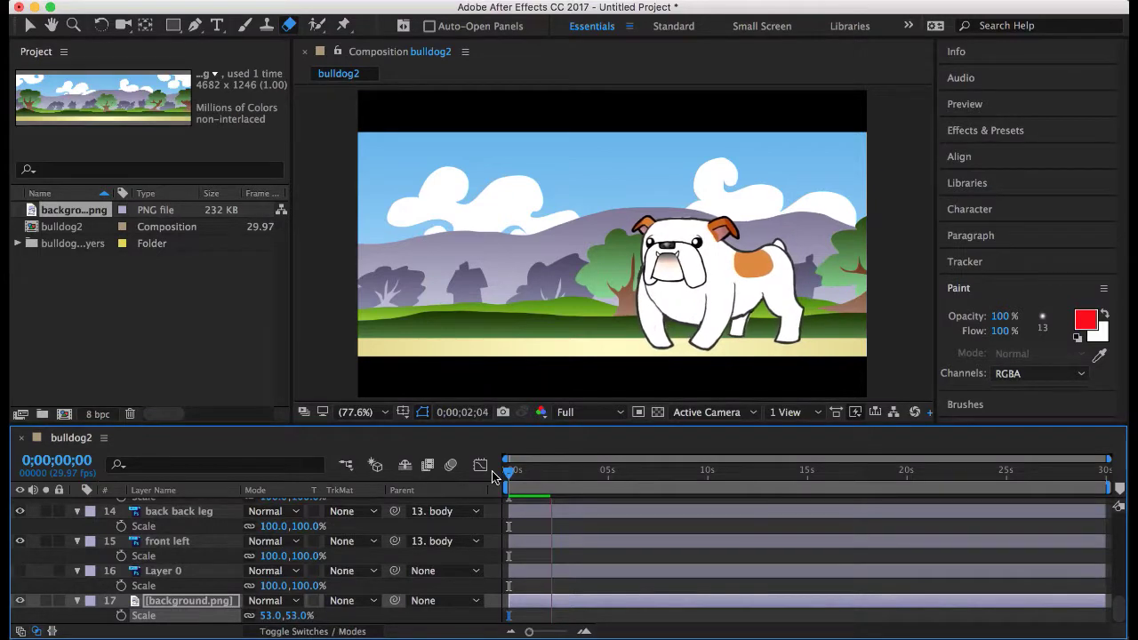
{"action": "scroll", "coordinate": [612, 561], "scroll_direction": "up", "scroll_amount": 3}
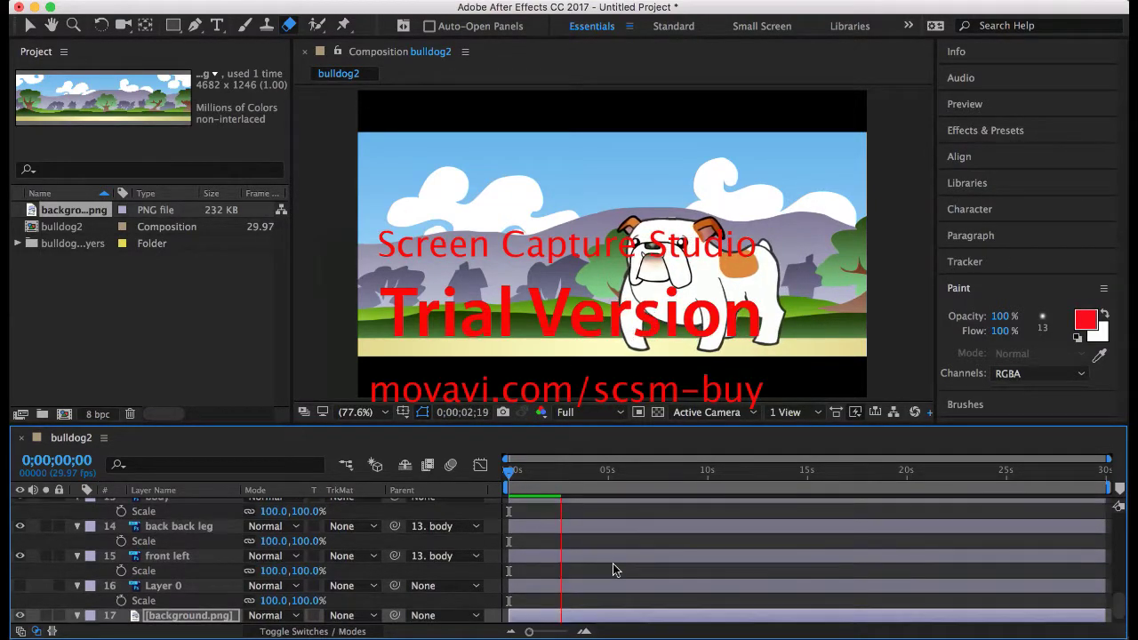
{"action": "scroll", "coordinate": [612, 570], "scroll_direction": "up", "scroll_amount": 5}
{"action": "scroll", "coordinate": [613, 570], "scroll_direction": "down", "scroll_amount": 5}
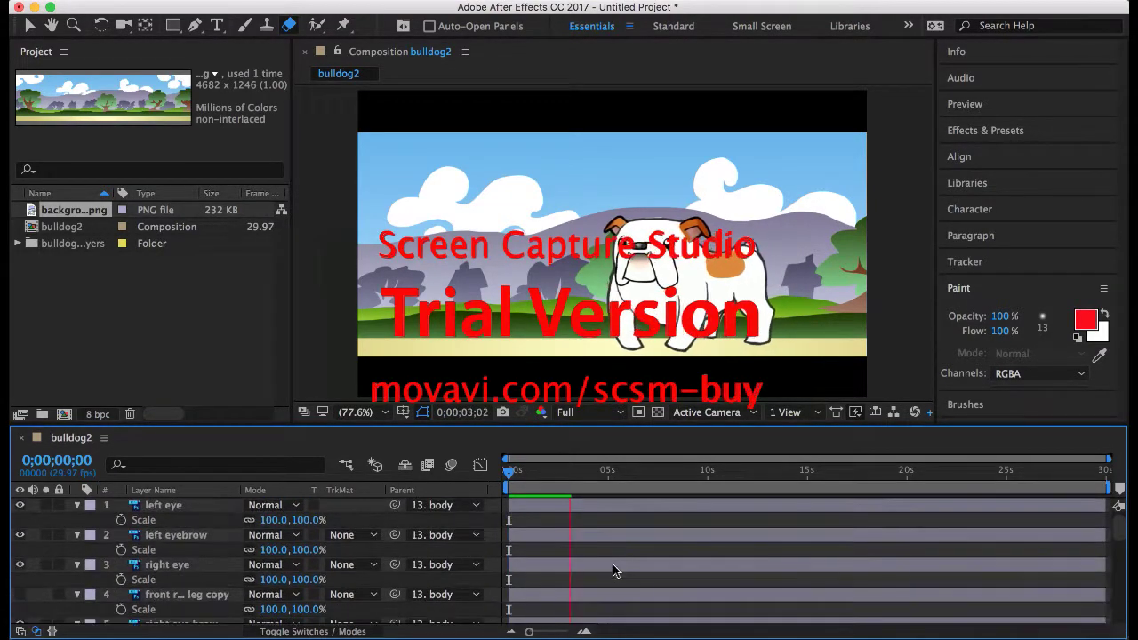
{"action": "scroll", "coordinate": [613, 569], "scroll_direction": "down", "scroll_amount": 3}
{"action": "left_click", "coordinate": [215, 516]}
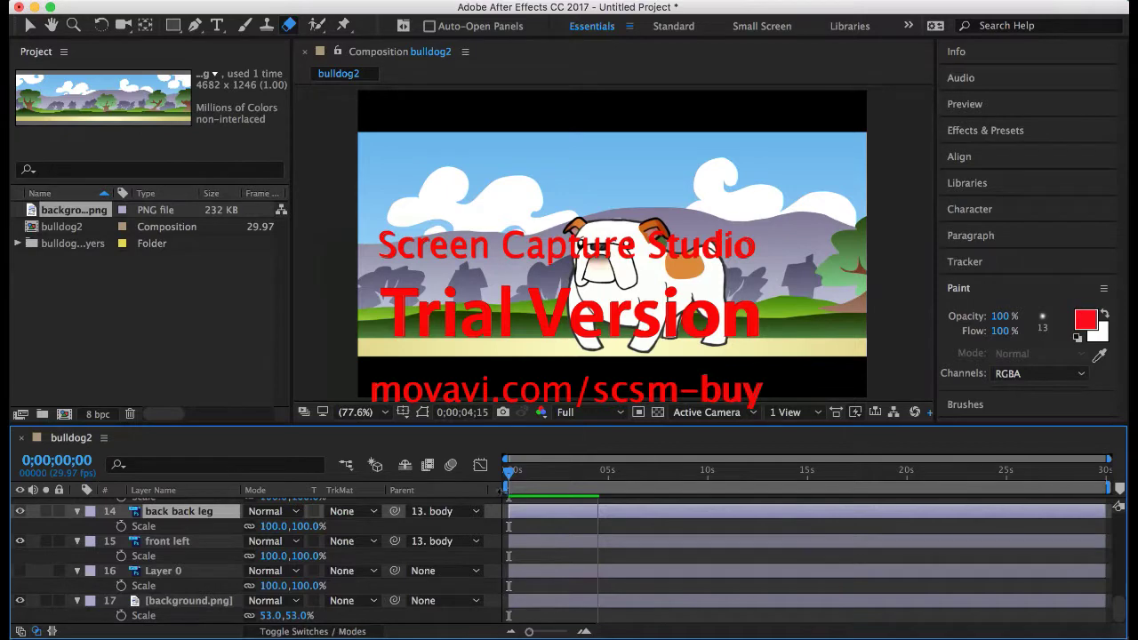
{"action": "left_click", "coordinate": [511, 478]}
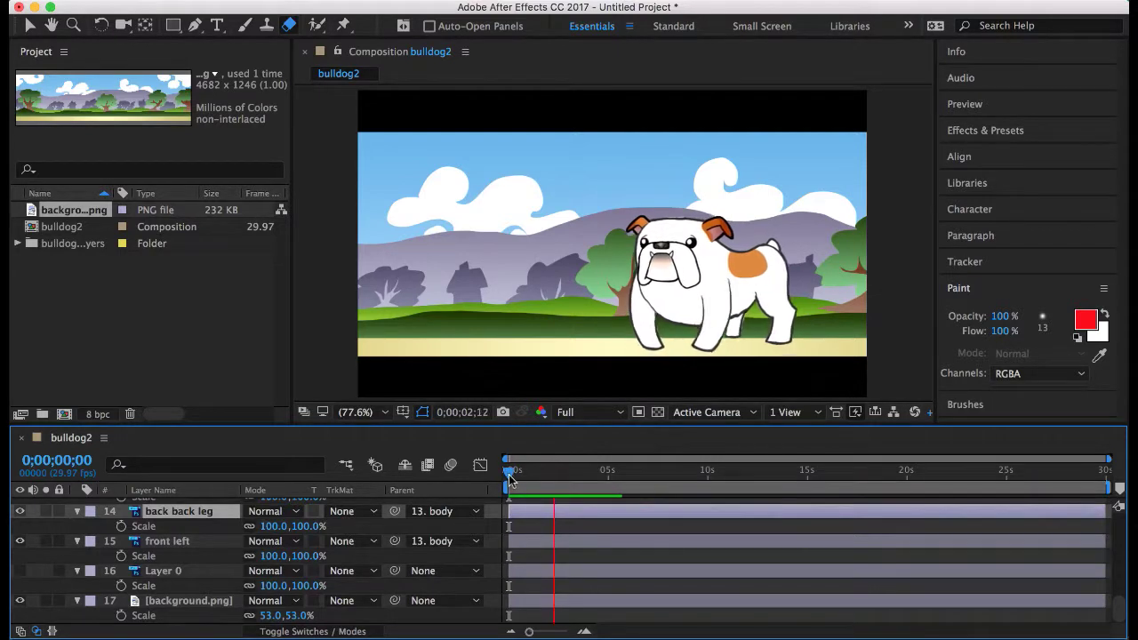
{"action": "left_click", "coordinate": [508, 477]}
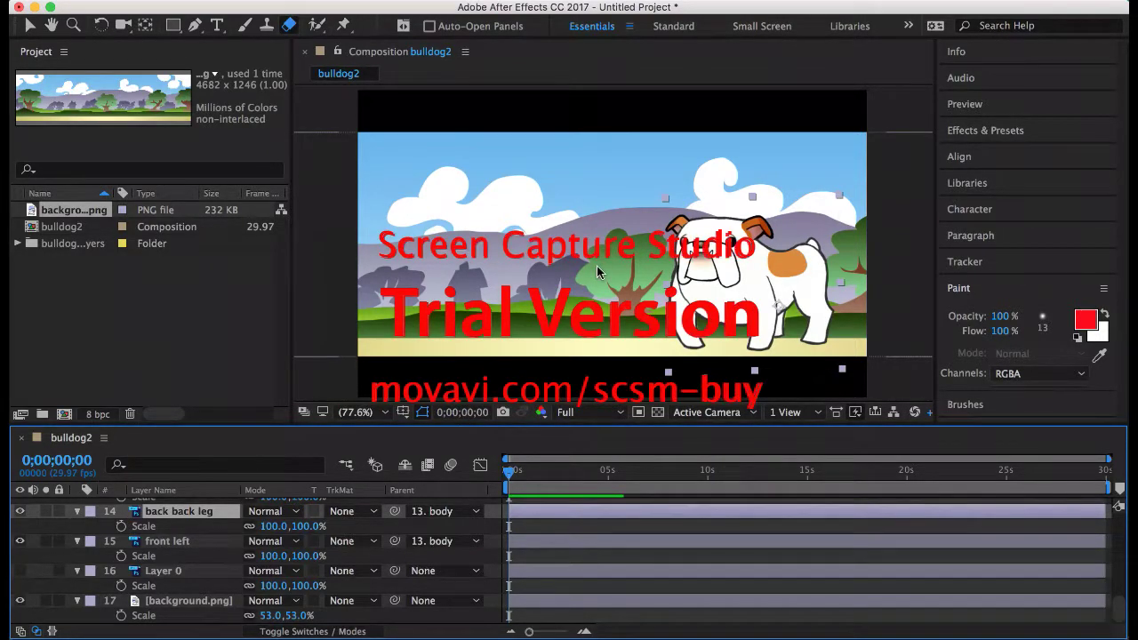
Shift the background layer at a later moment, then scrub back to review the motion
{"action": "left_click", "coordinate": [179, 607]}
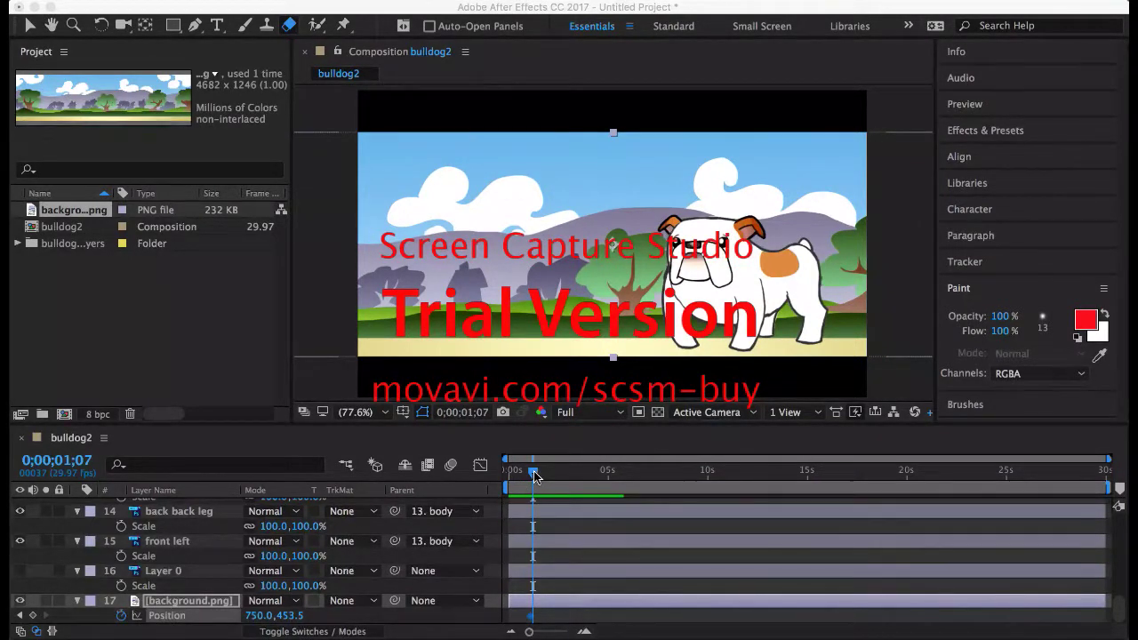
{"action": "left_click", "coordinate": [536, 477]}
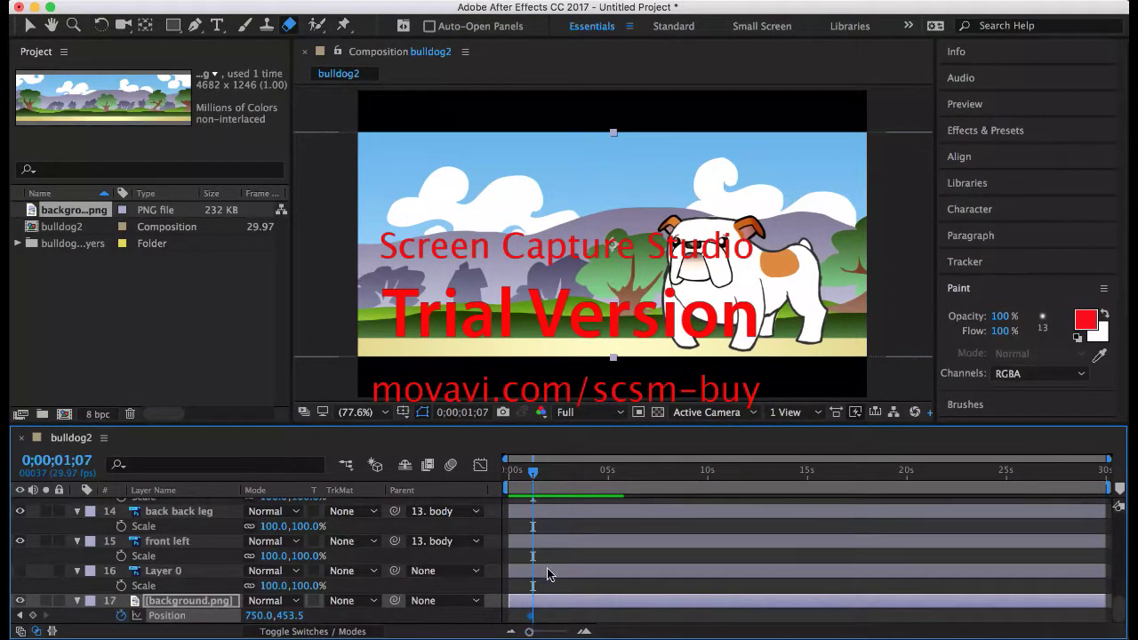
{"action": "left_click_drag", "start_coordinate": [533, 477], "coordinate": [631, 487]}
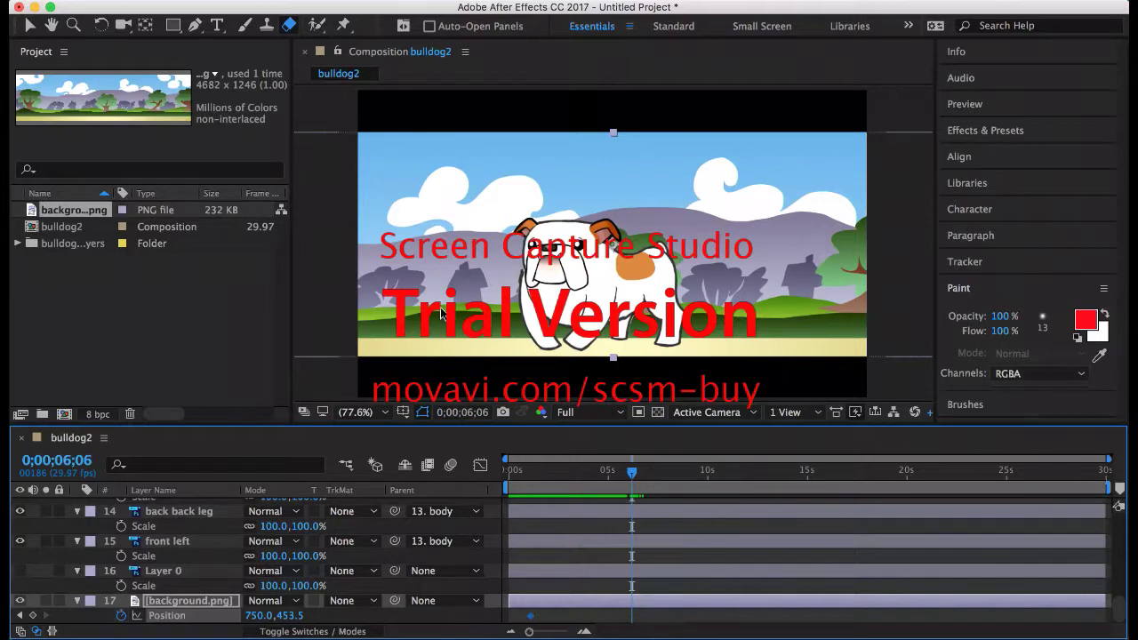
{"action": "mouse_move", "coordinate": [445, 313]}
{"action": "left_mouse_down"}
{"action": "mouse_move", "coordinate": [616, 308]}
{"action": "mouse_move", "coordinate": [385, 302]}
{"action": "mouse_move", "coordinate": [462, 307]}
{"action": "left_mouse_up"}
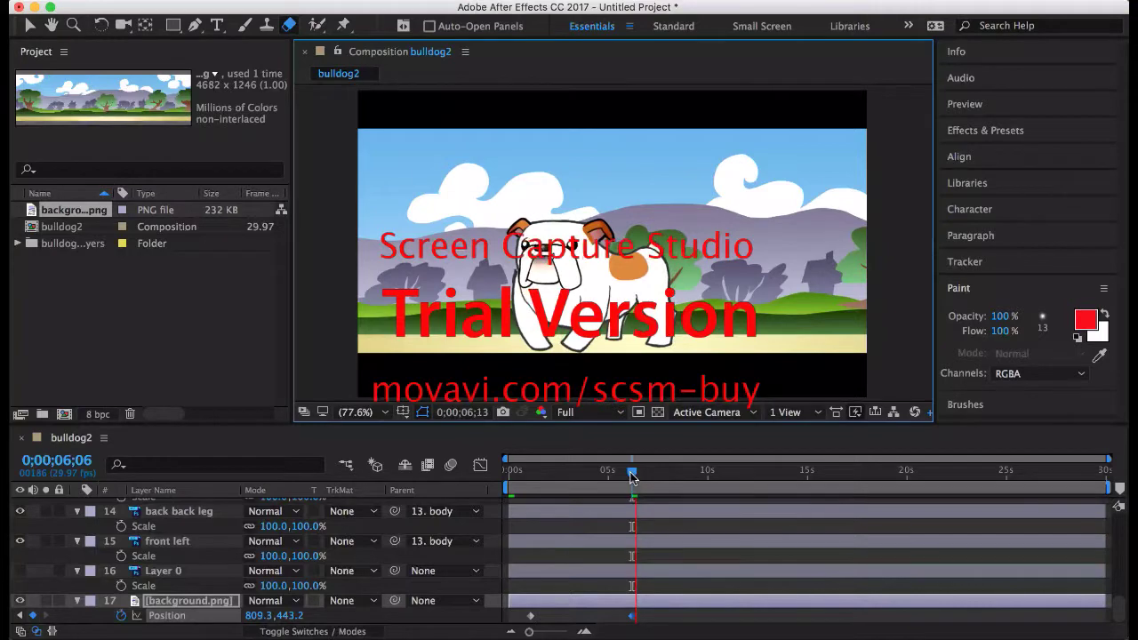
{"action": "left_click_drag", "start_coordinate": [590, 472], "coordinate": [520, 472]}
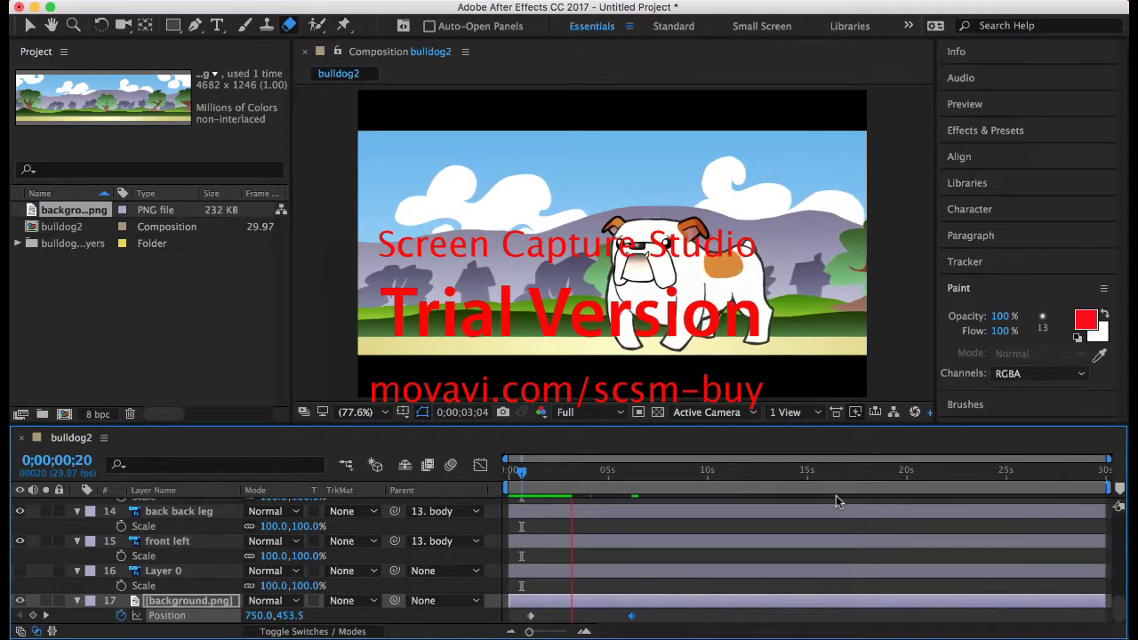
{"action": "key", "text": "space"}
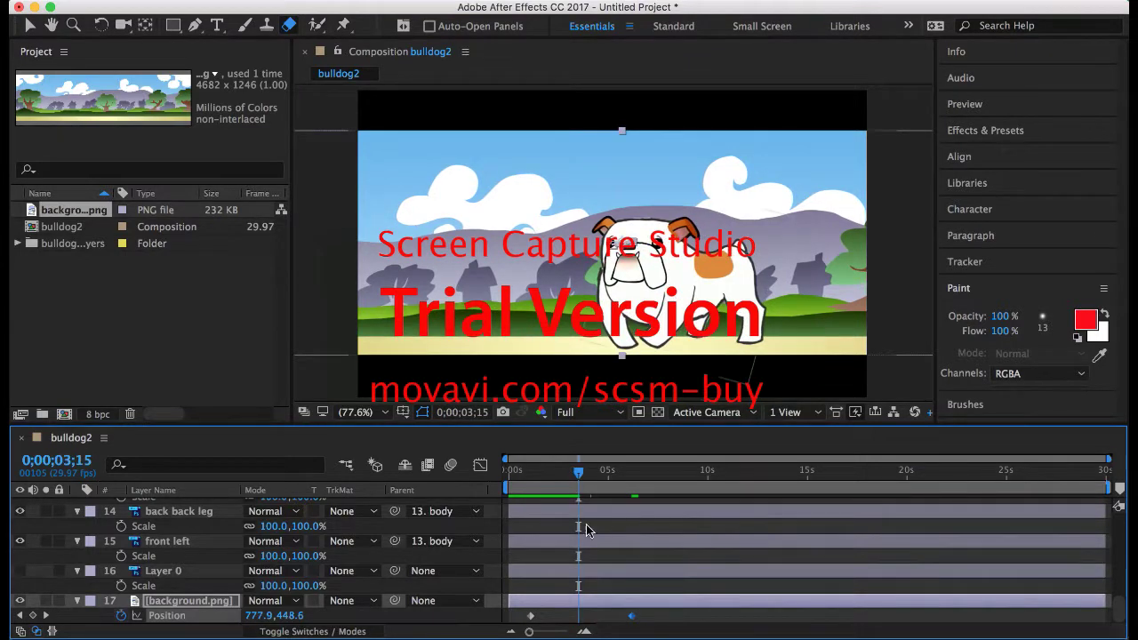
{"action": "left_click_drag", "start_coordinate": [578, 482], "coordinate": [491, 473]}
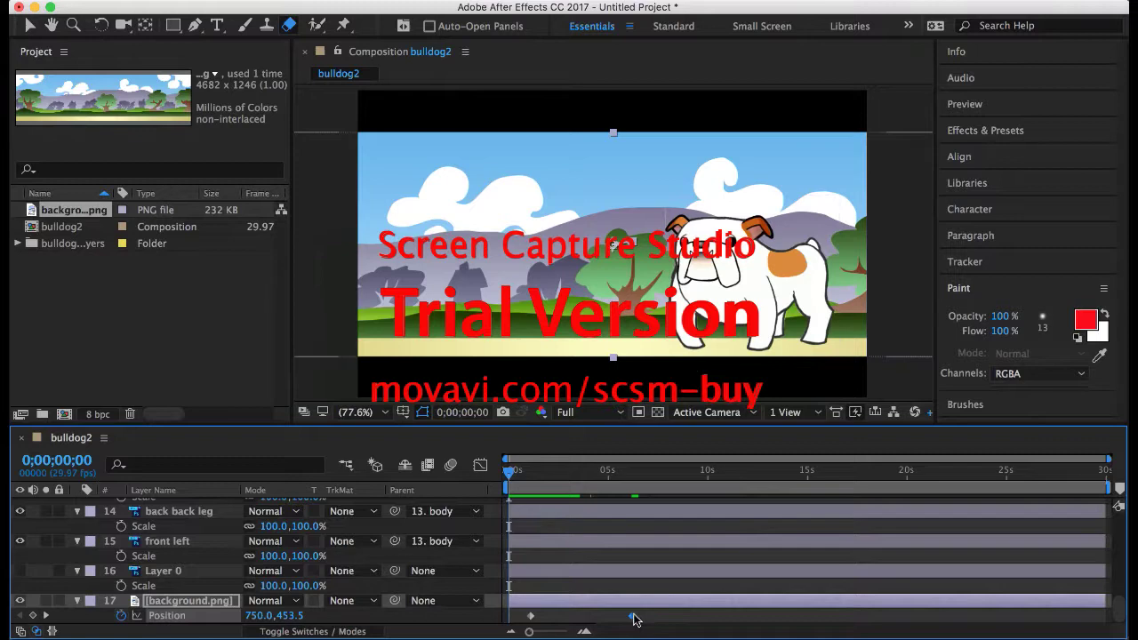
At about 6;07, move the background left to Position 281.0,443.2
{"action": "left_click", "coordinate": [640, 486]}
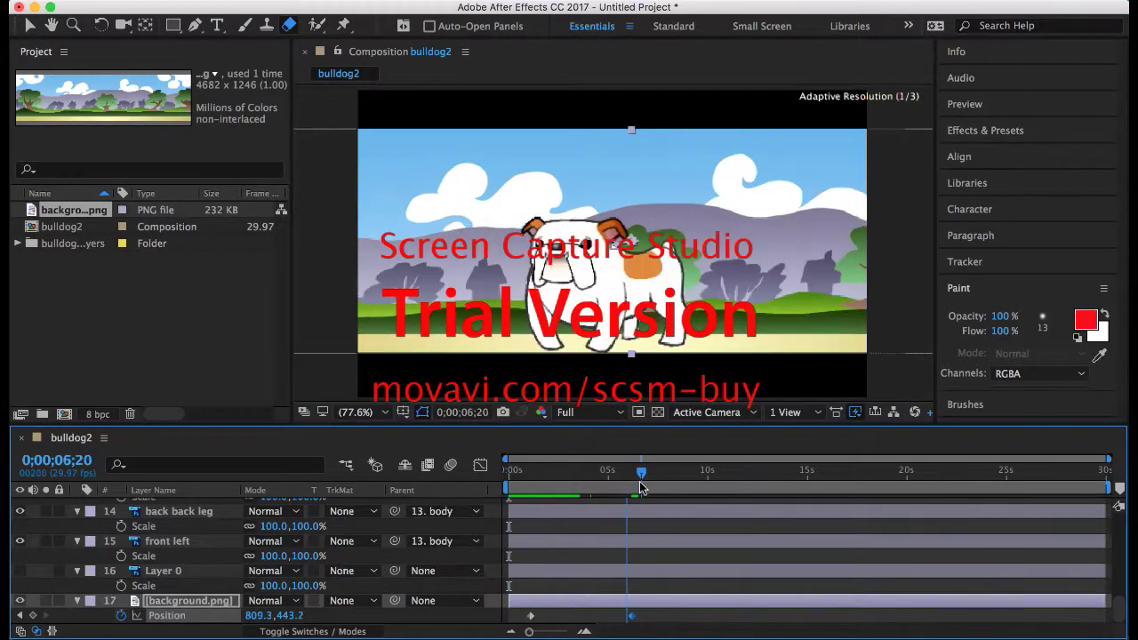
{"action": "left_click_drag", "start_coordinate": [636, 487], "coordinate": [631, 487]}
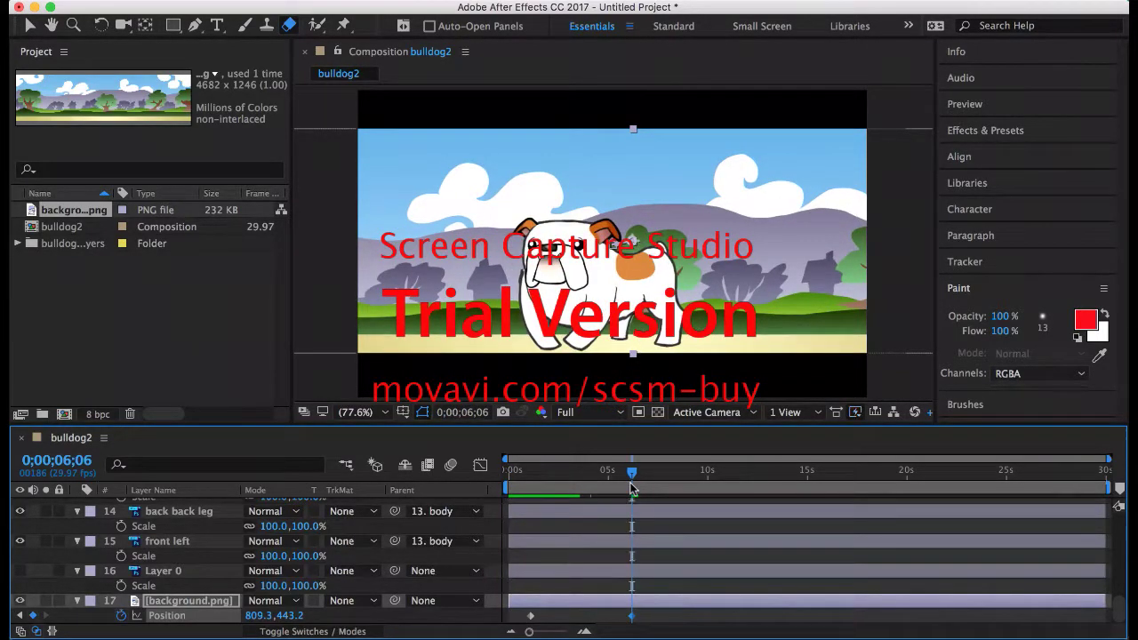
{"action": "left_click", "coordinate": [534, 622]}
{"action": "left_click", "coordinate": [530, 617]}
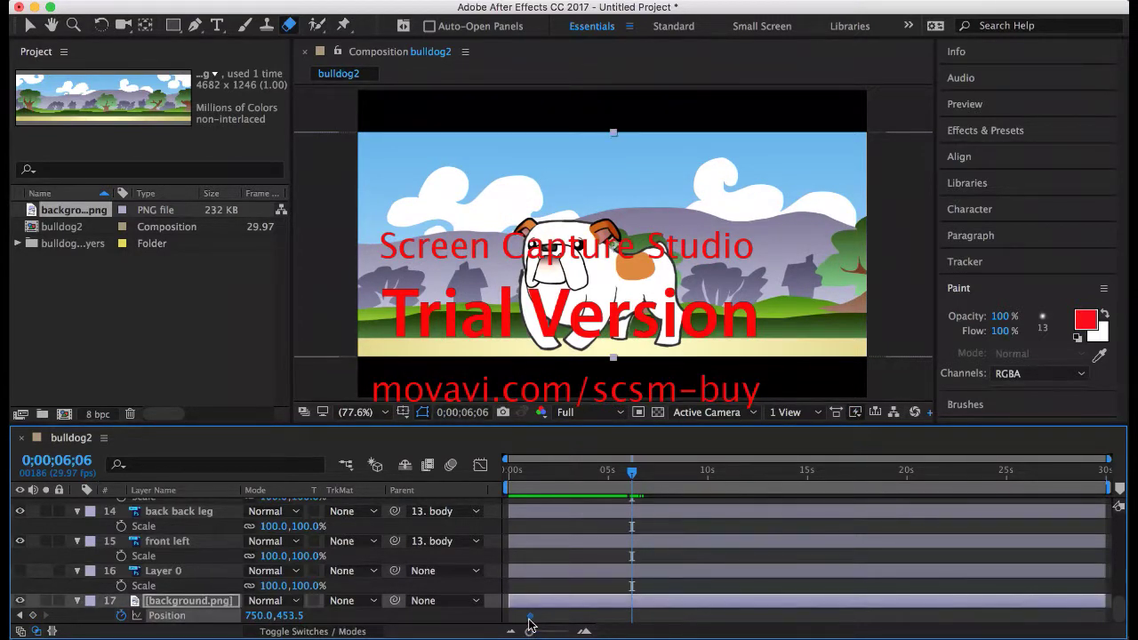
{"action": "left_click_drag", "start_coordinate": [450, 295], "coordinate": [293, 294]}
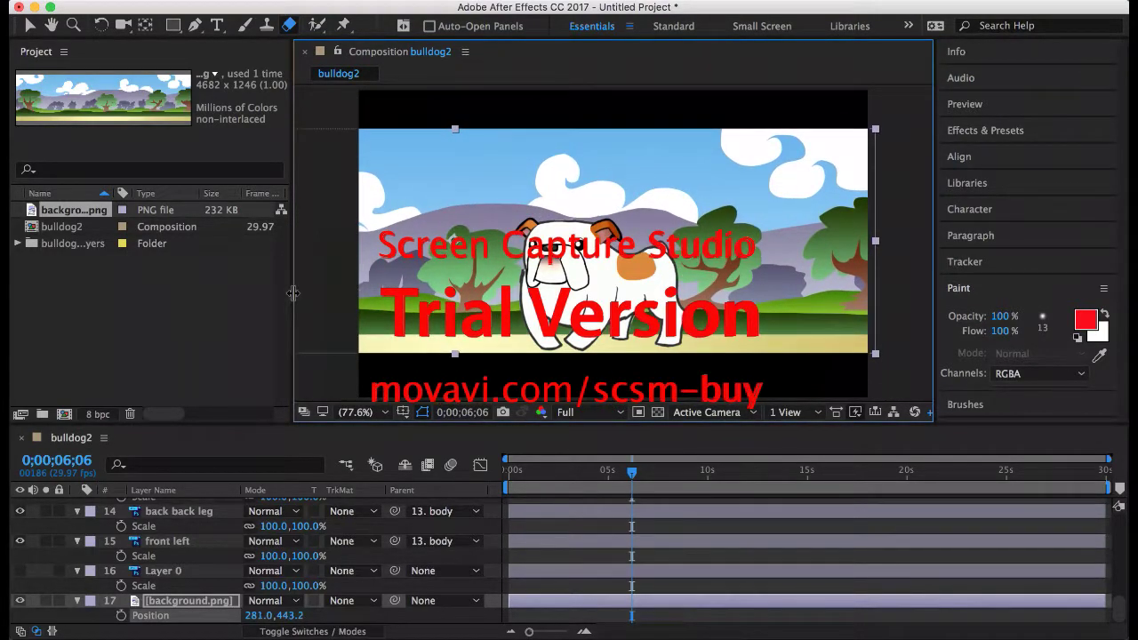
Toggle the background's Position stopwatch, undo it, and return near the start
{"action": "left_click", "coordinate": [121, 615]}
{"action": "left_click", "coordinate": [213, 0]}
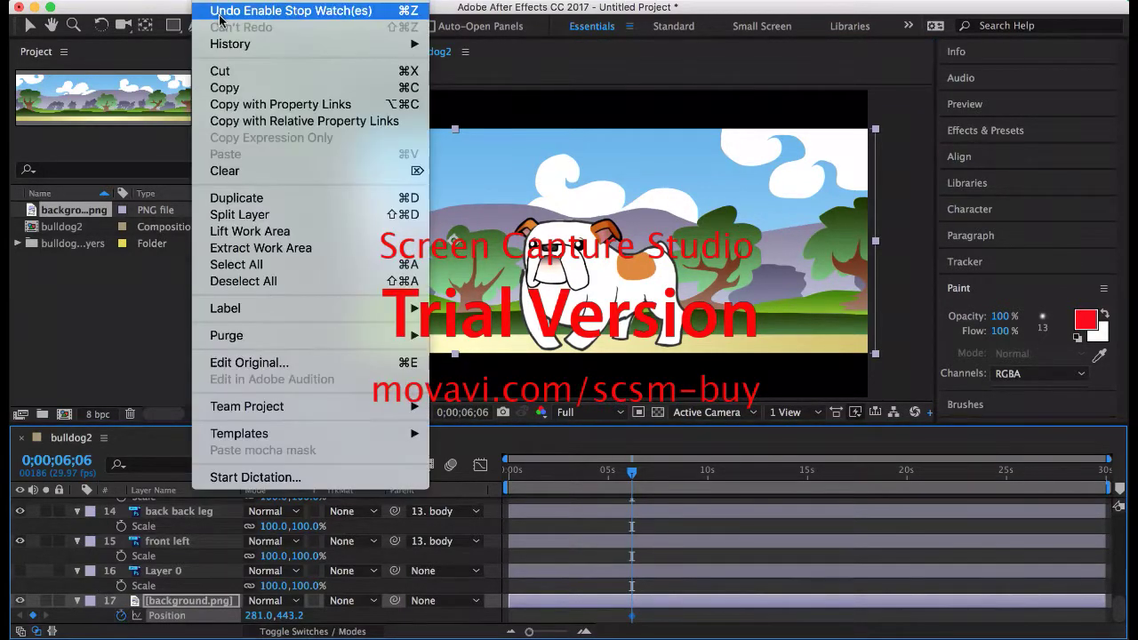
{"action": "left_click", "coordinate": [253, 10]}
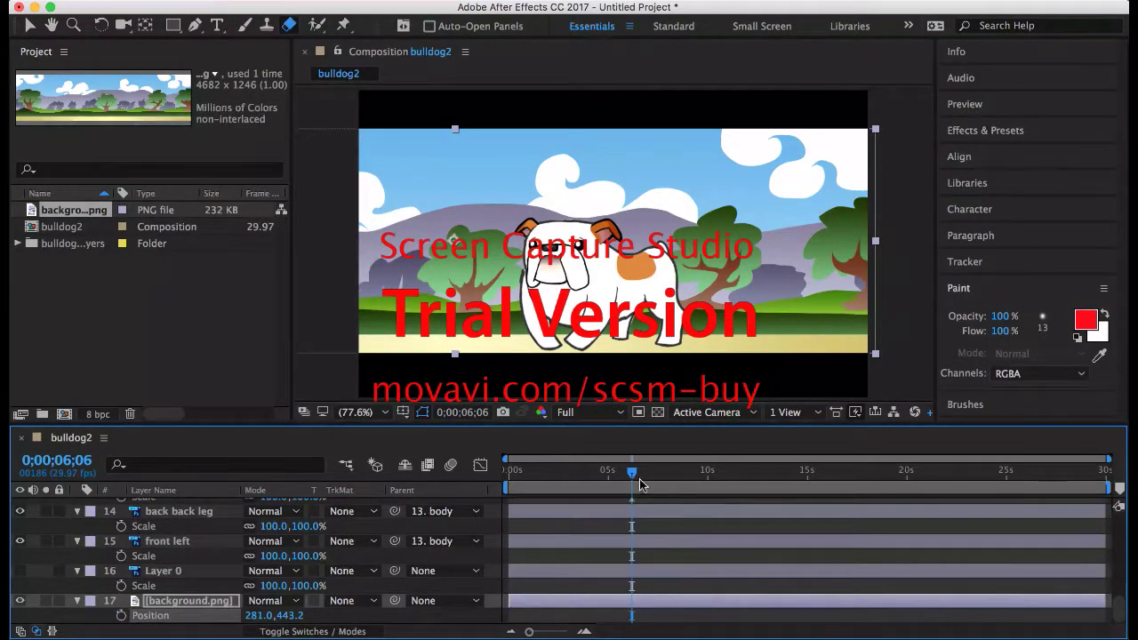
{"action": "left_click_drag", "start_coordinate": [634, 473], "coordinate": [536, 475]}
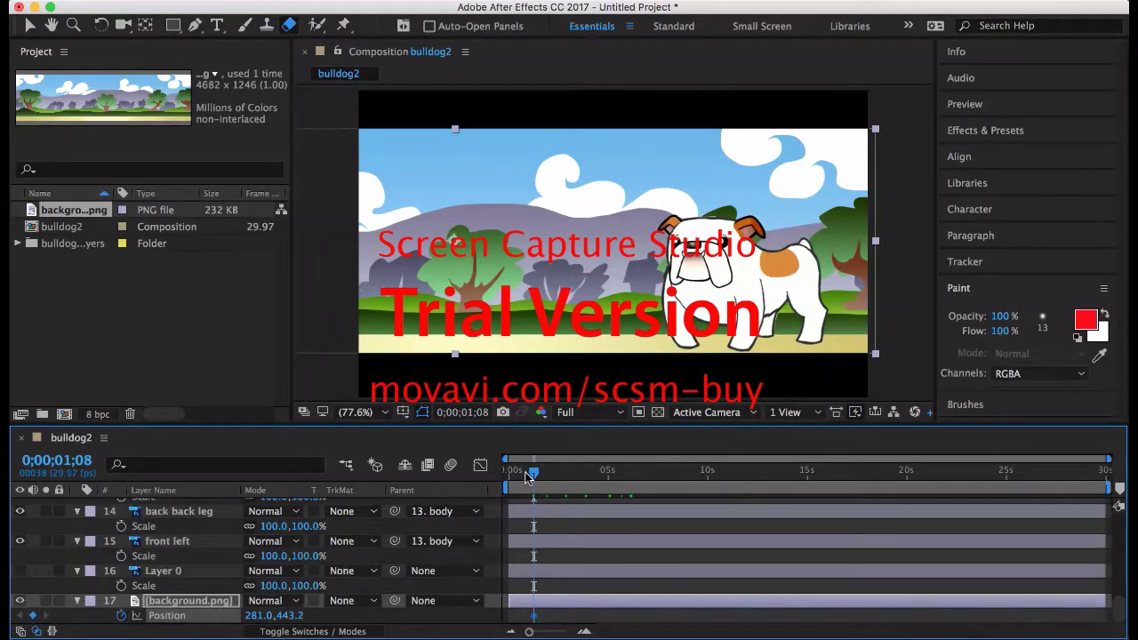
Slide the background right to 930.4,445.8 at 7;15 and scrub back to check the pan
{"action": "left_click_drag", "start_coordinate": [530, 479], "coordinate": [655, 494]}
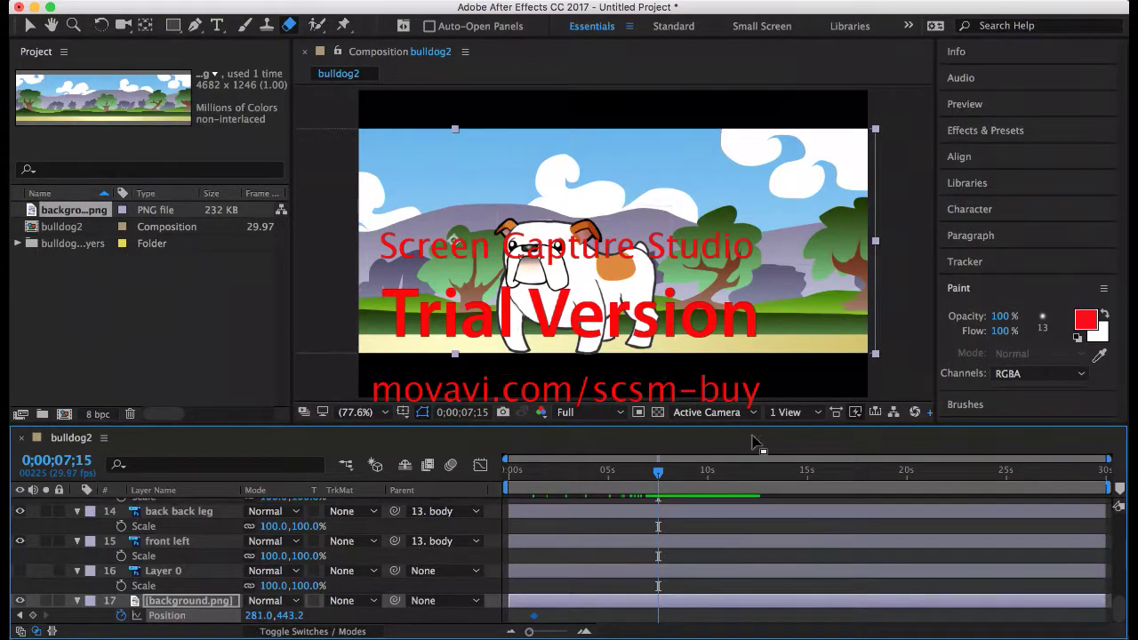
{"action": "left_click_drag", "start_coordinate": [428, 194], "coordinate": [636, 201]}
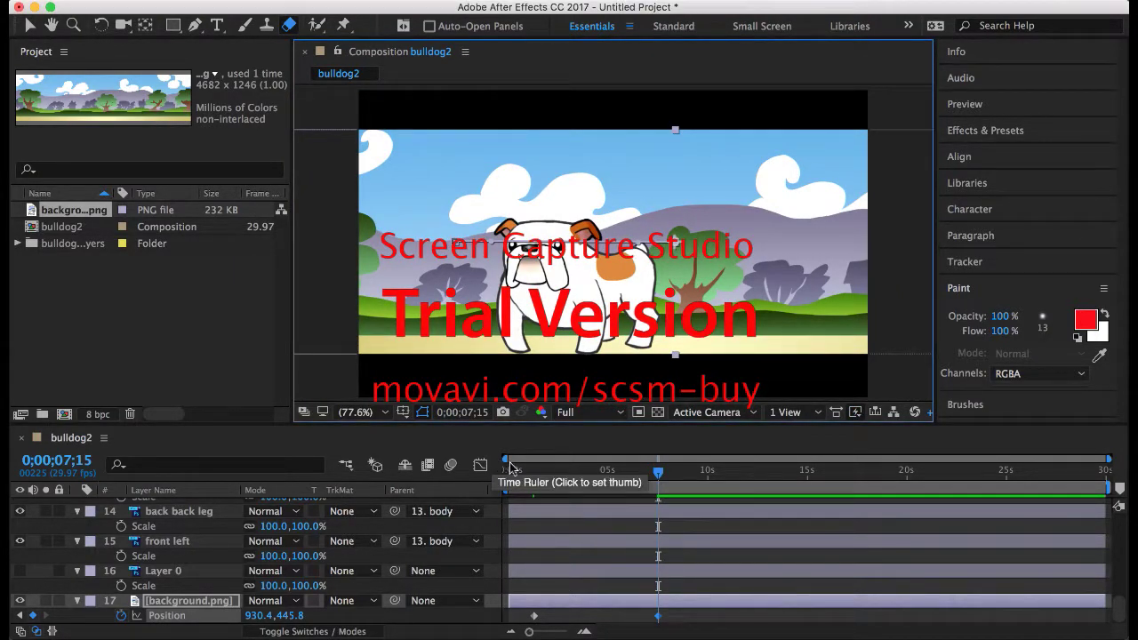
{"action": "left_click_drag", "start_coordinate": [656, 469], "coordinate": [622, 472]}
{"action": "left_click_drag", "start_coordinate": [537, 471], "coordinate": [507, 471]}
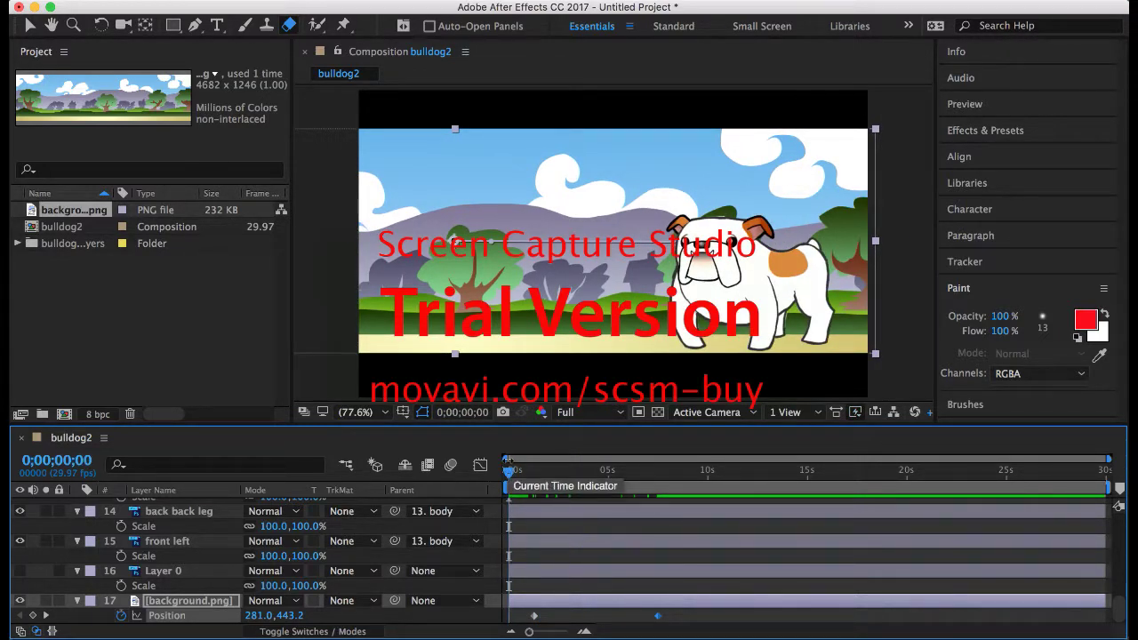
{"action": "key", "text": "space"}
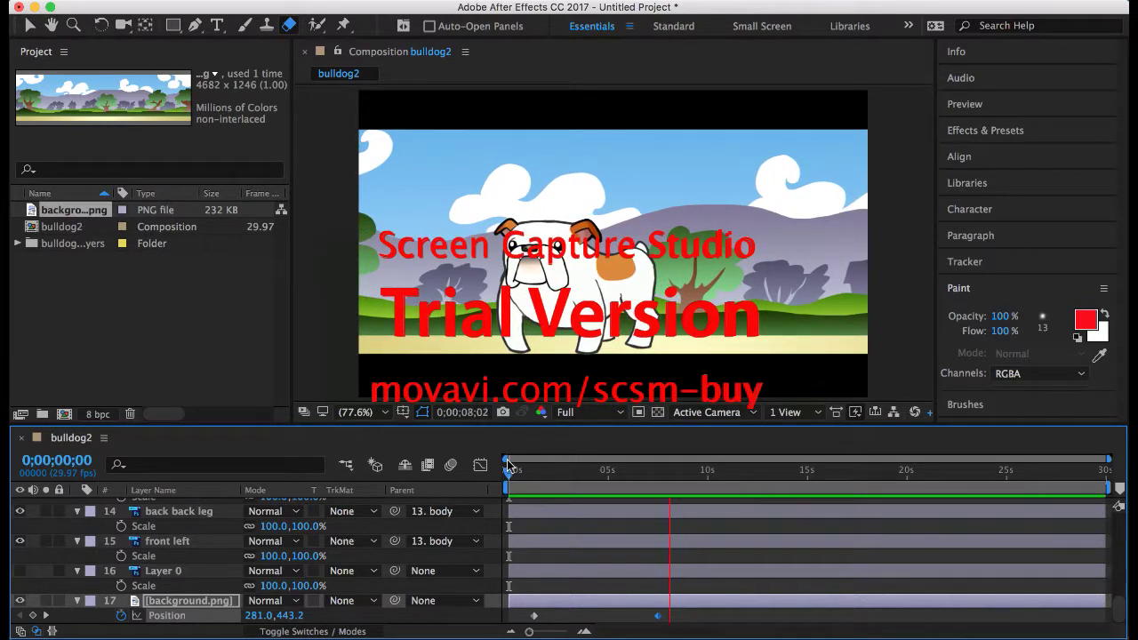
{"action": "key", "text": "space"}
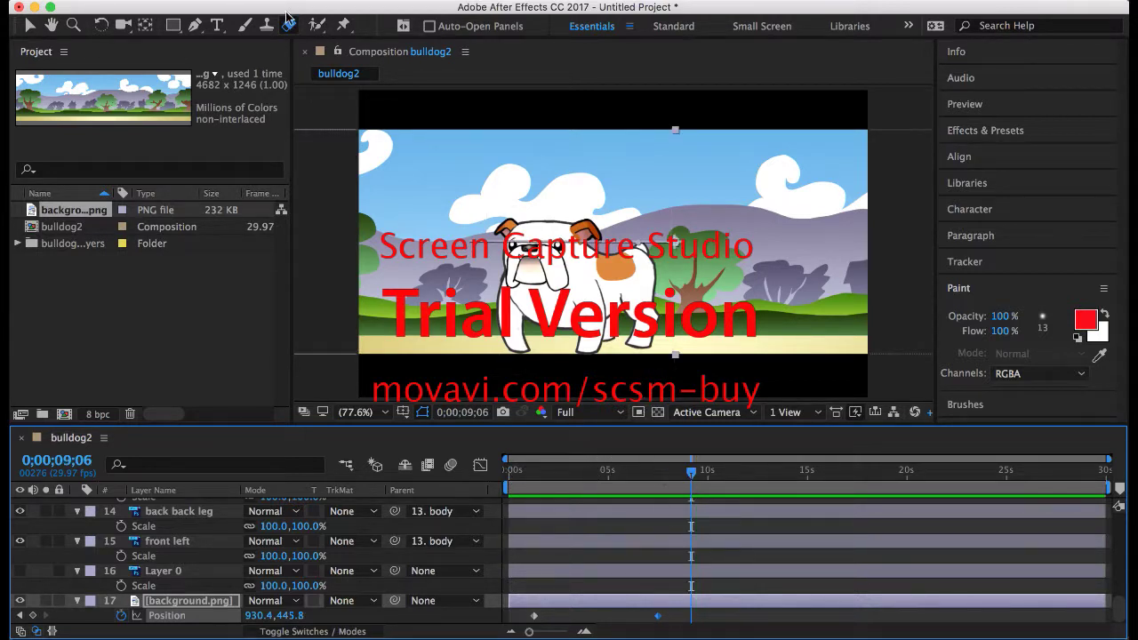
Save the project as bulldog2.aep in Downloads without overwriting the existing bulldog project
{"action": "left_click", "coordinate": [174, 1]}
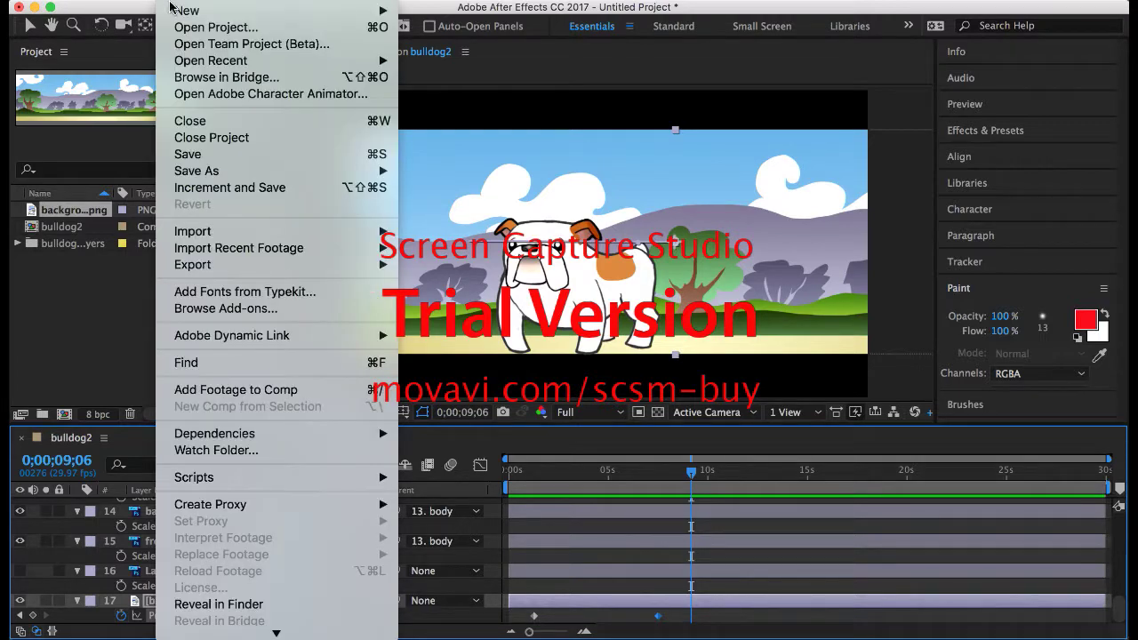
{"action": "mouse_move", "coordinate": [284, 170]}
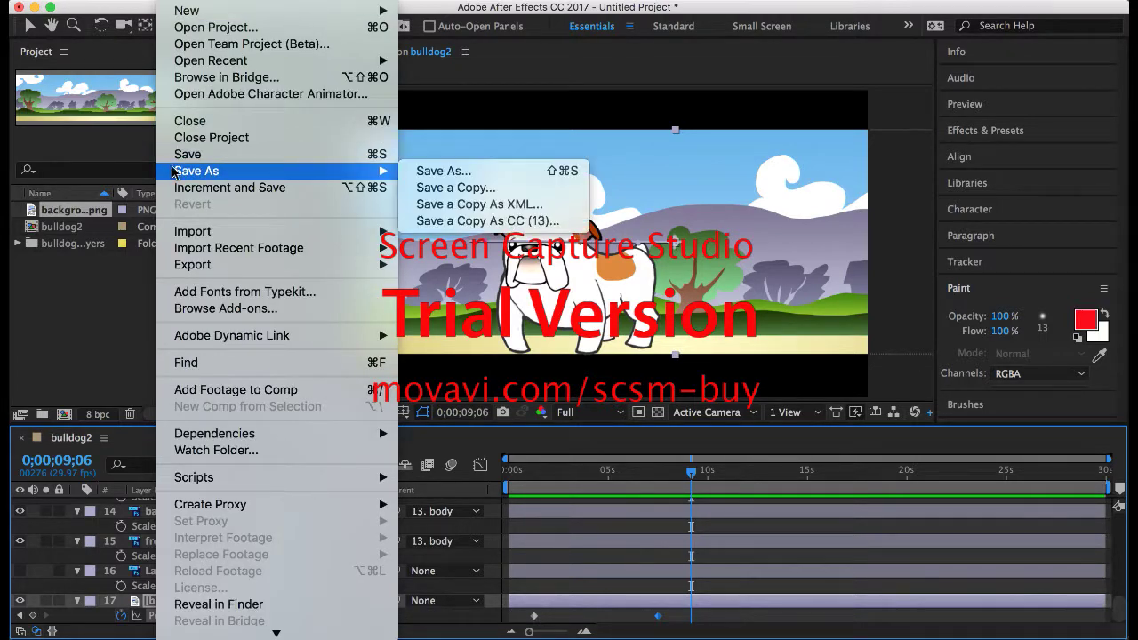
{"action": "left_click", "coordinate": [431, 172]}
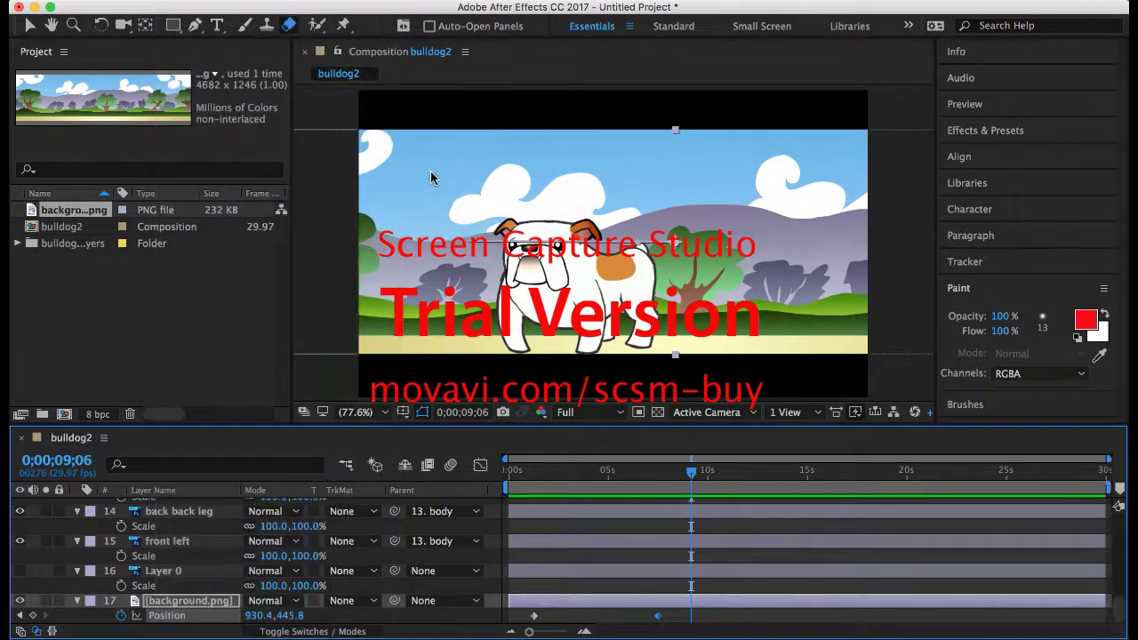
{"action": "left_click", "coordinate": [716, 257]}
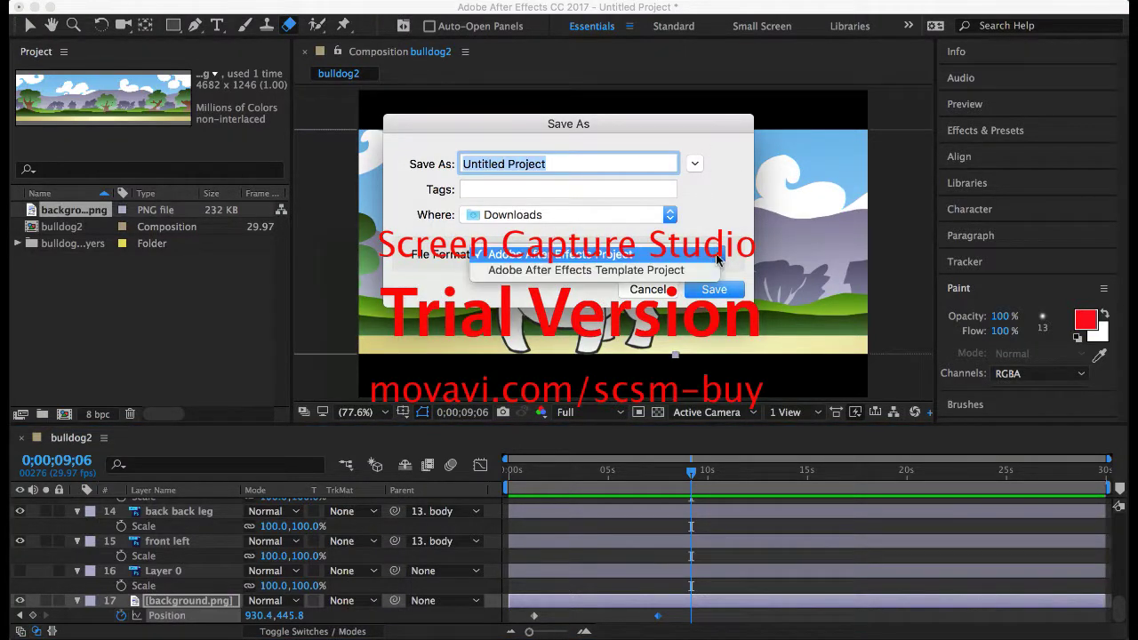
{"action": "left_click", "coordinate": [716, 257]}
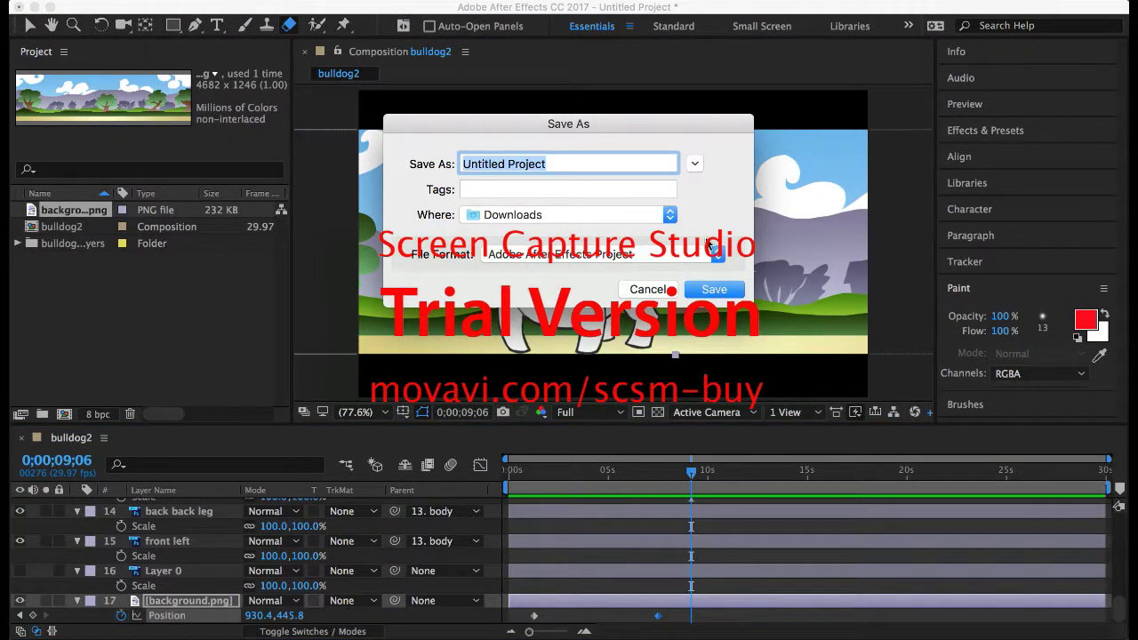
{"action": "key", "text": "BackSpace"}
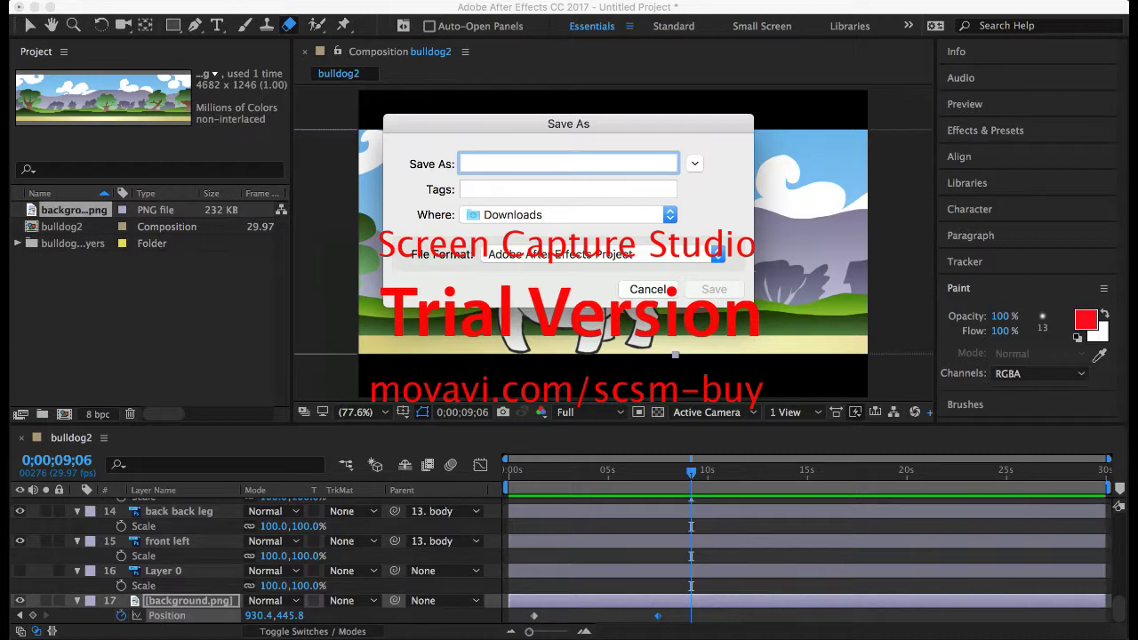
{"action": "type", "text": "bulldog"}
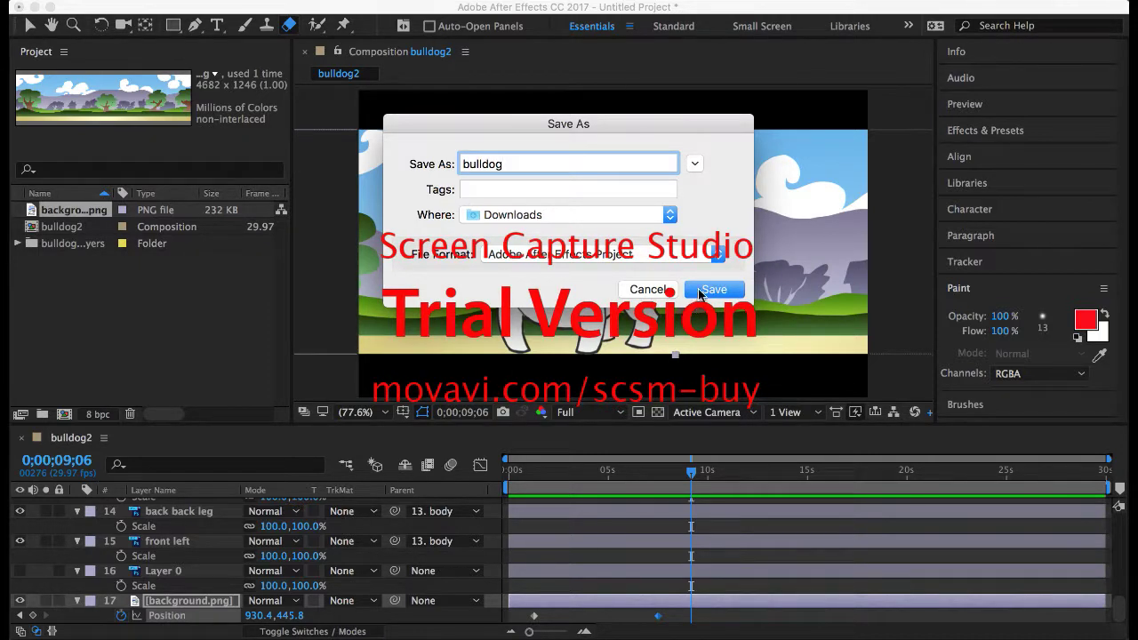
{"action": "left_click", "coordinate": [711, 289]}
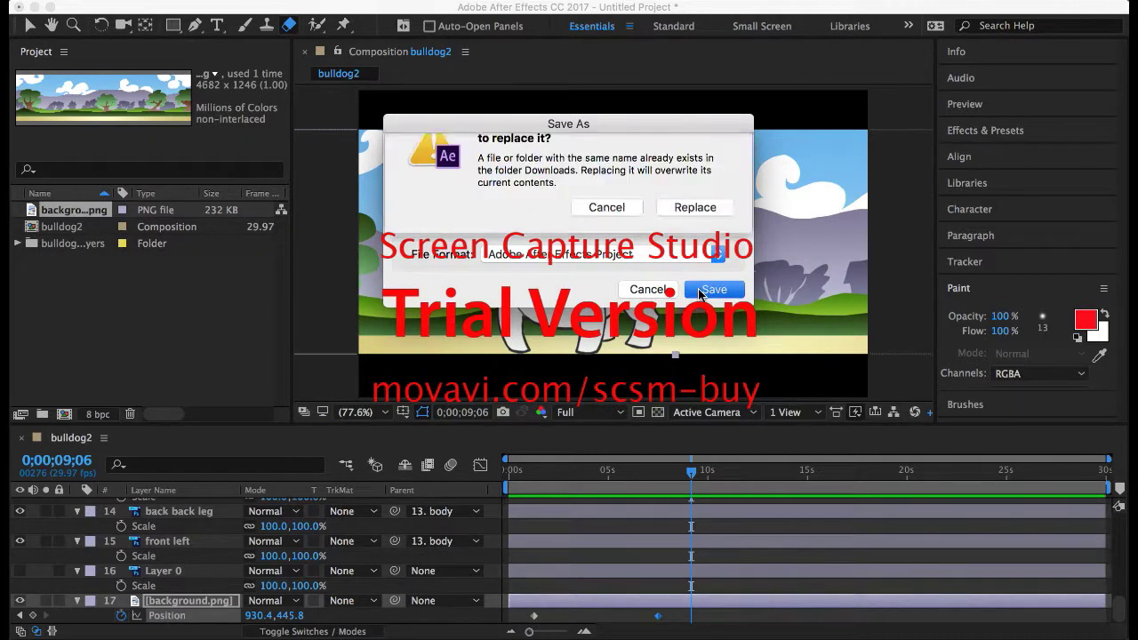
{"action": "left_click", "coordinate": [625, 241]}
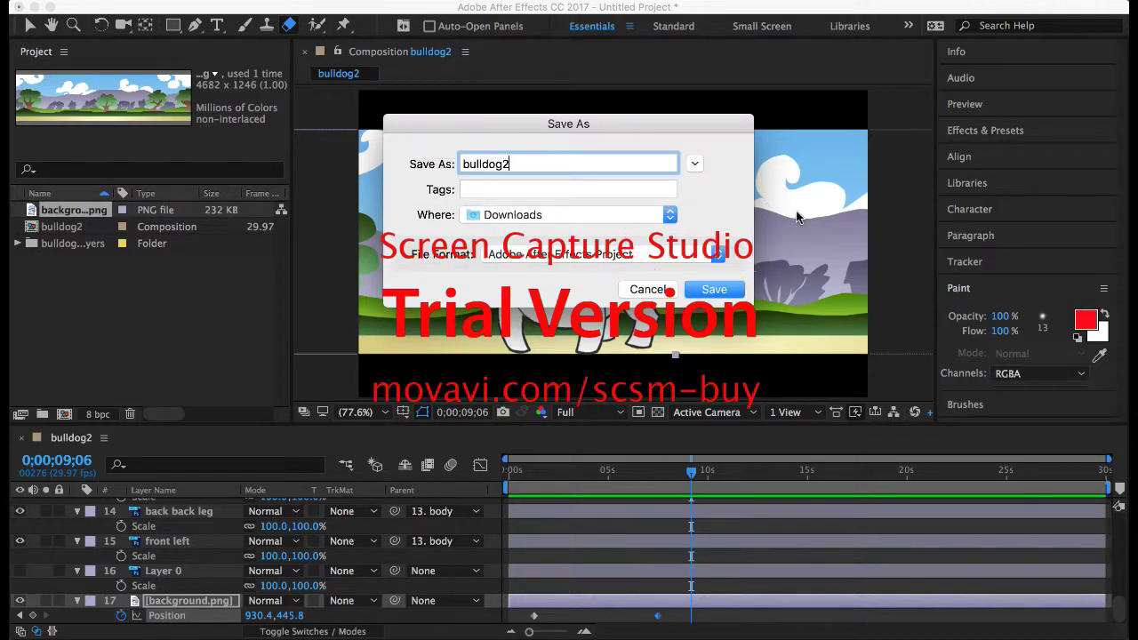
{"action": "left_click", "coordinate": [730, 294]}
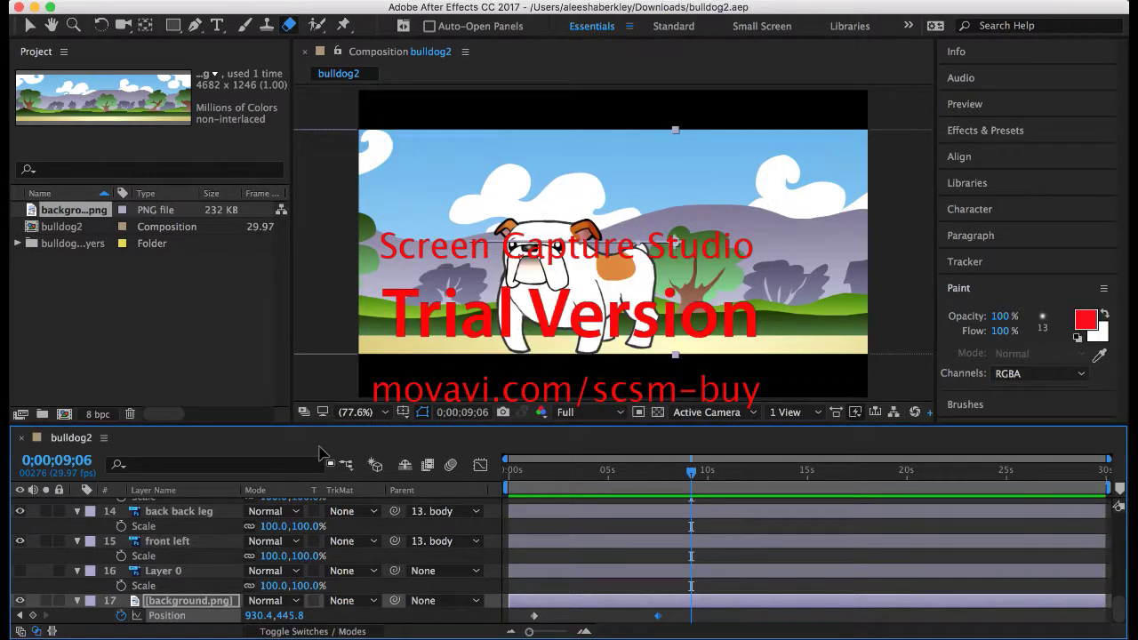
{"action": "left_click_drag", "start_coordinate": [695, 478], "coordinate": [692, 505]}
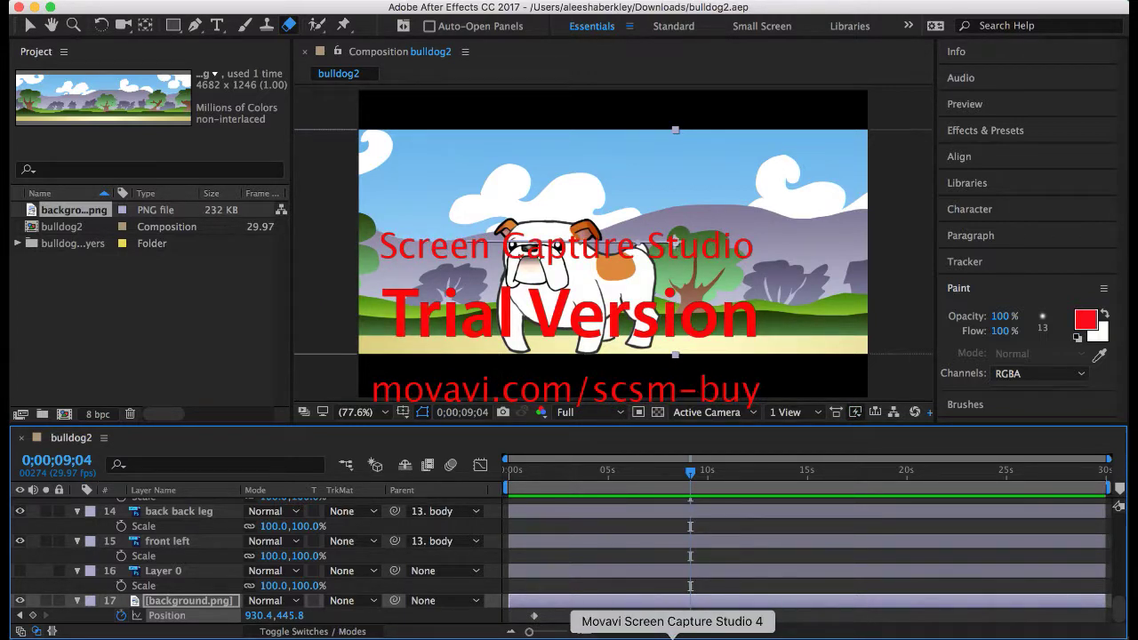
{"action": "left_click", "coordinate": [672, 636]}
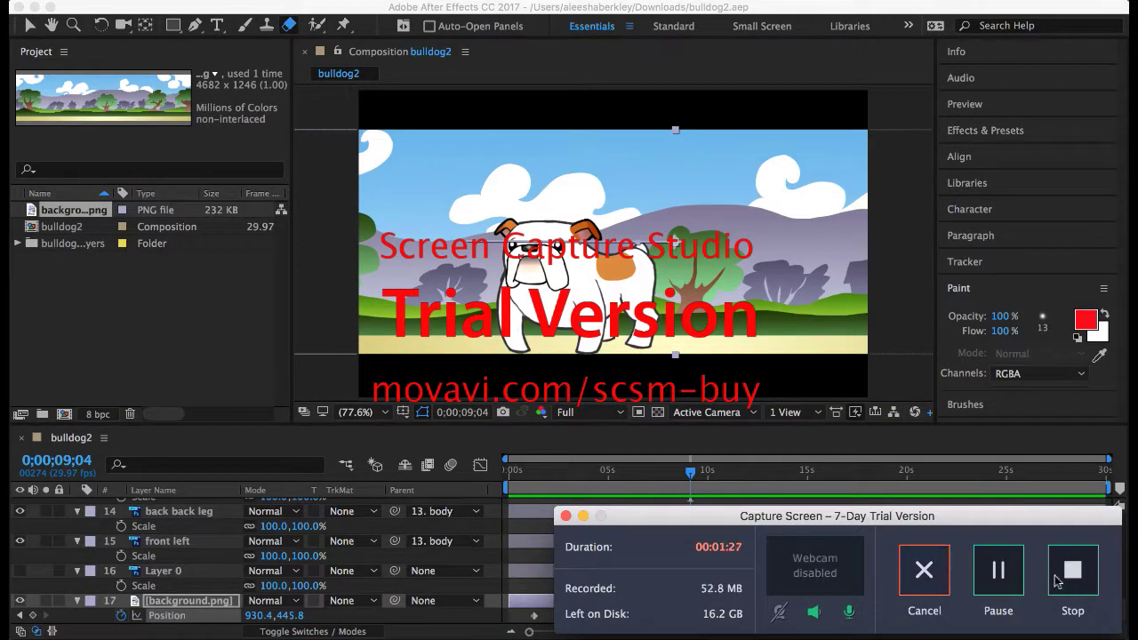